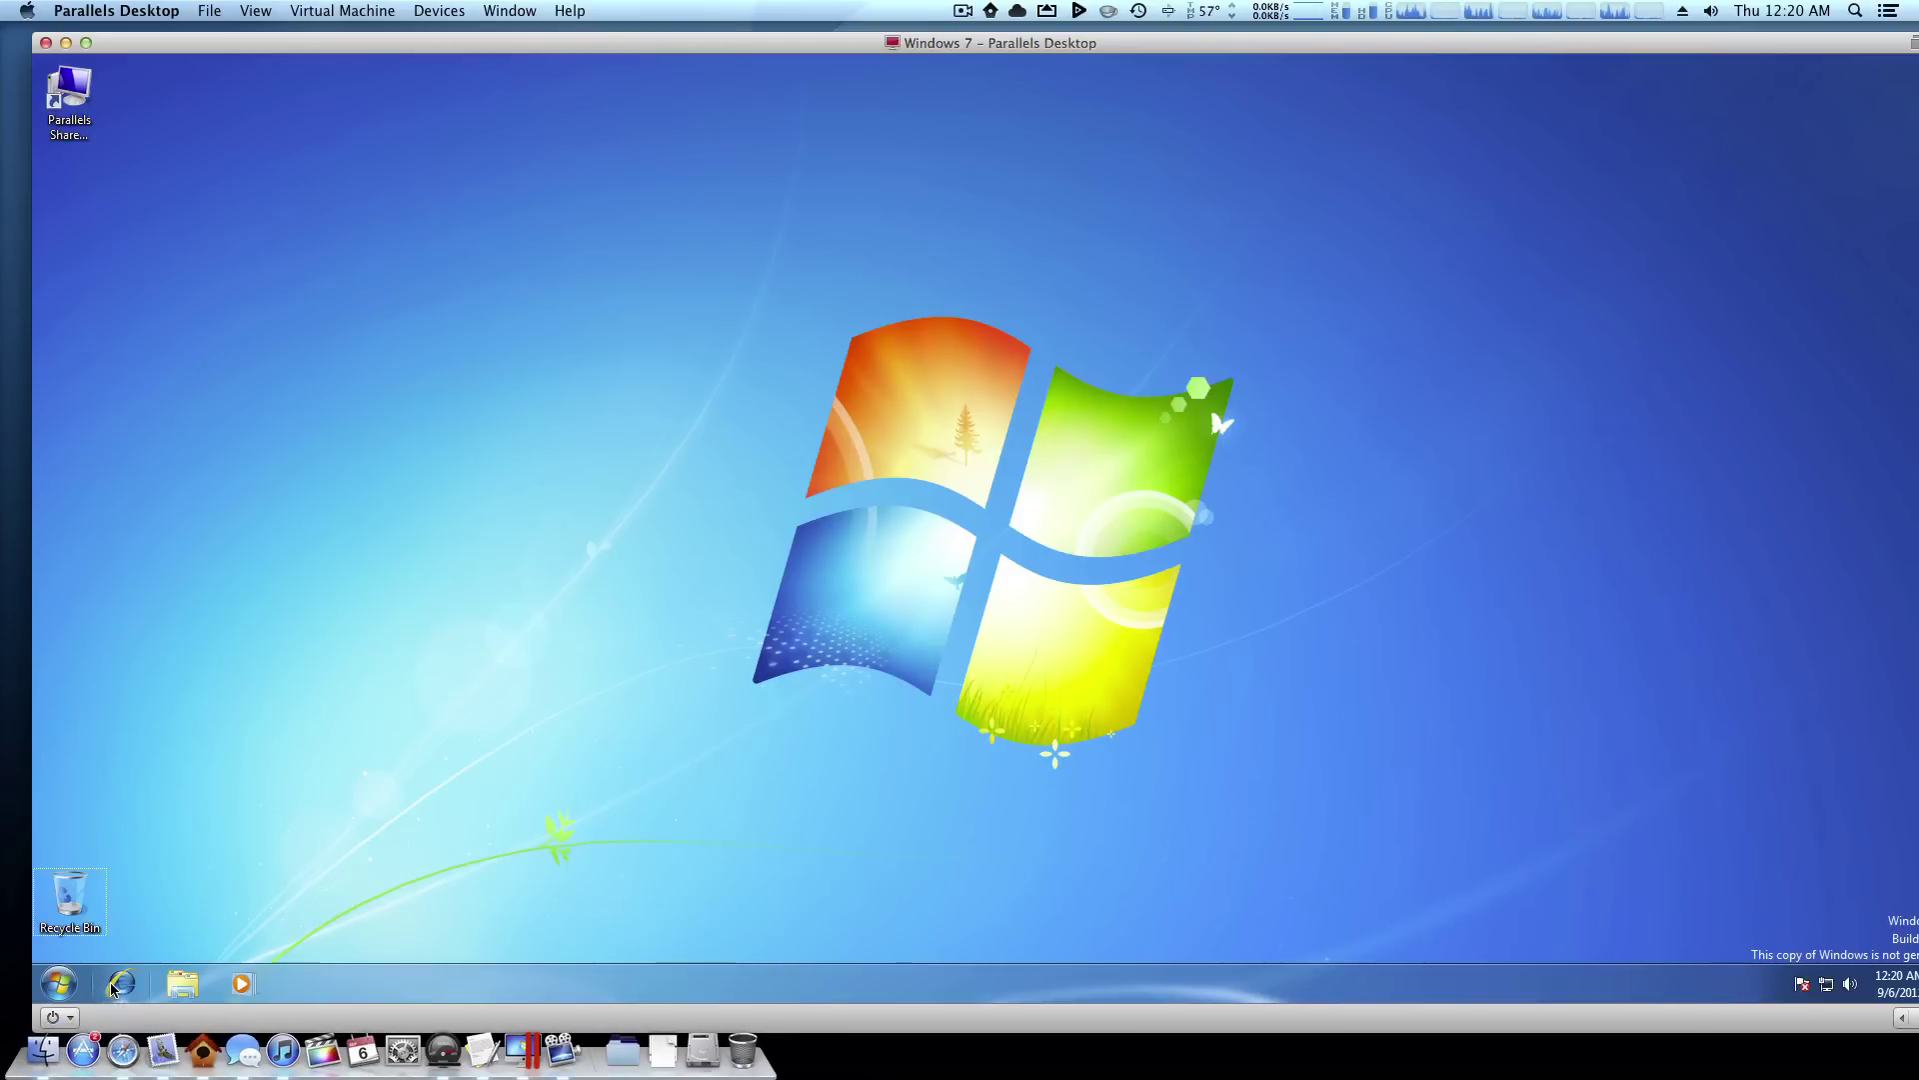
Switch to the Mac, launch Firefox from the Applications Dock stack, and place its icon after Mail.
key("ctrl+Right")
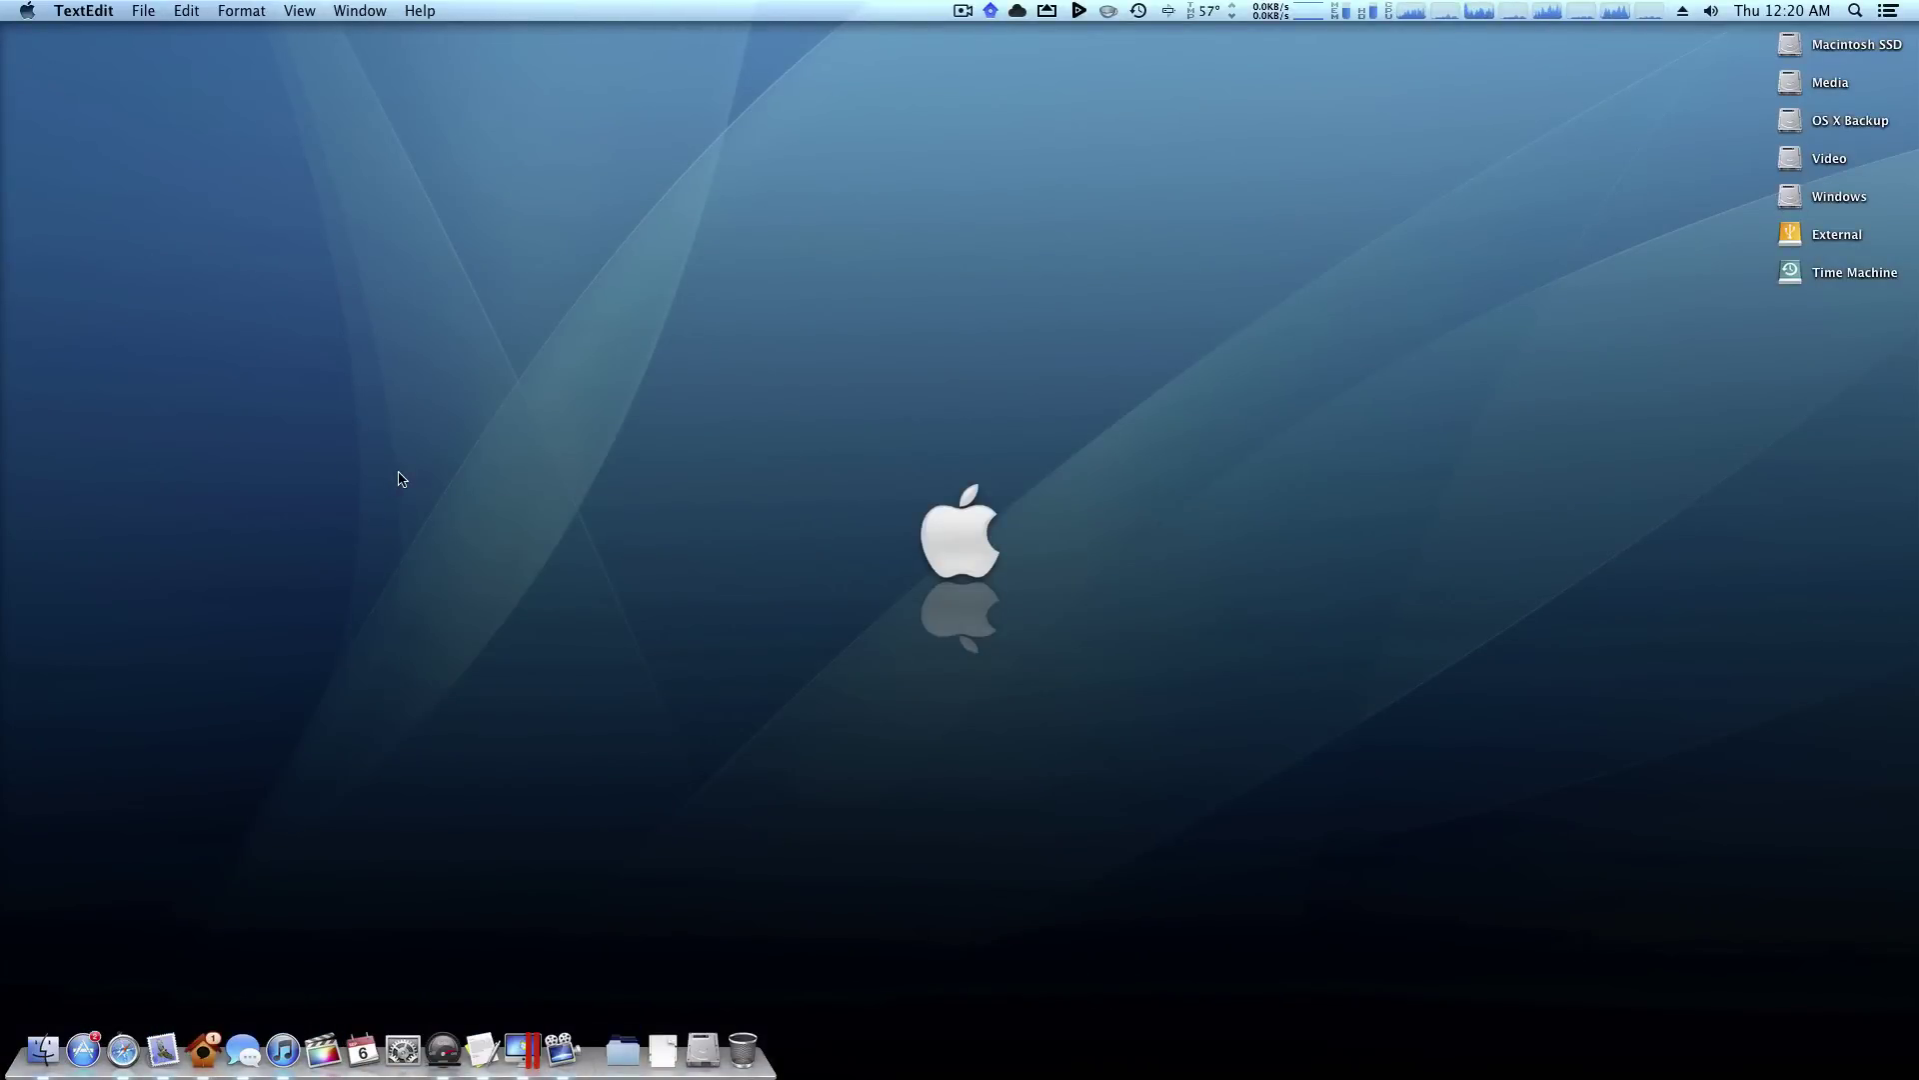
left_click(405, 514)
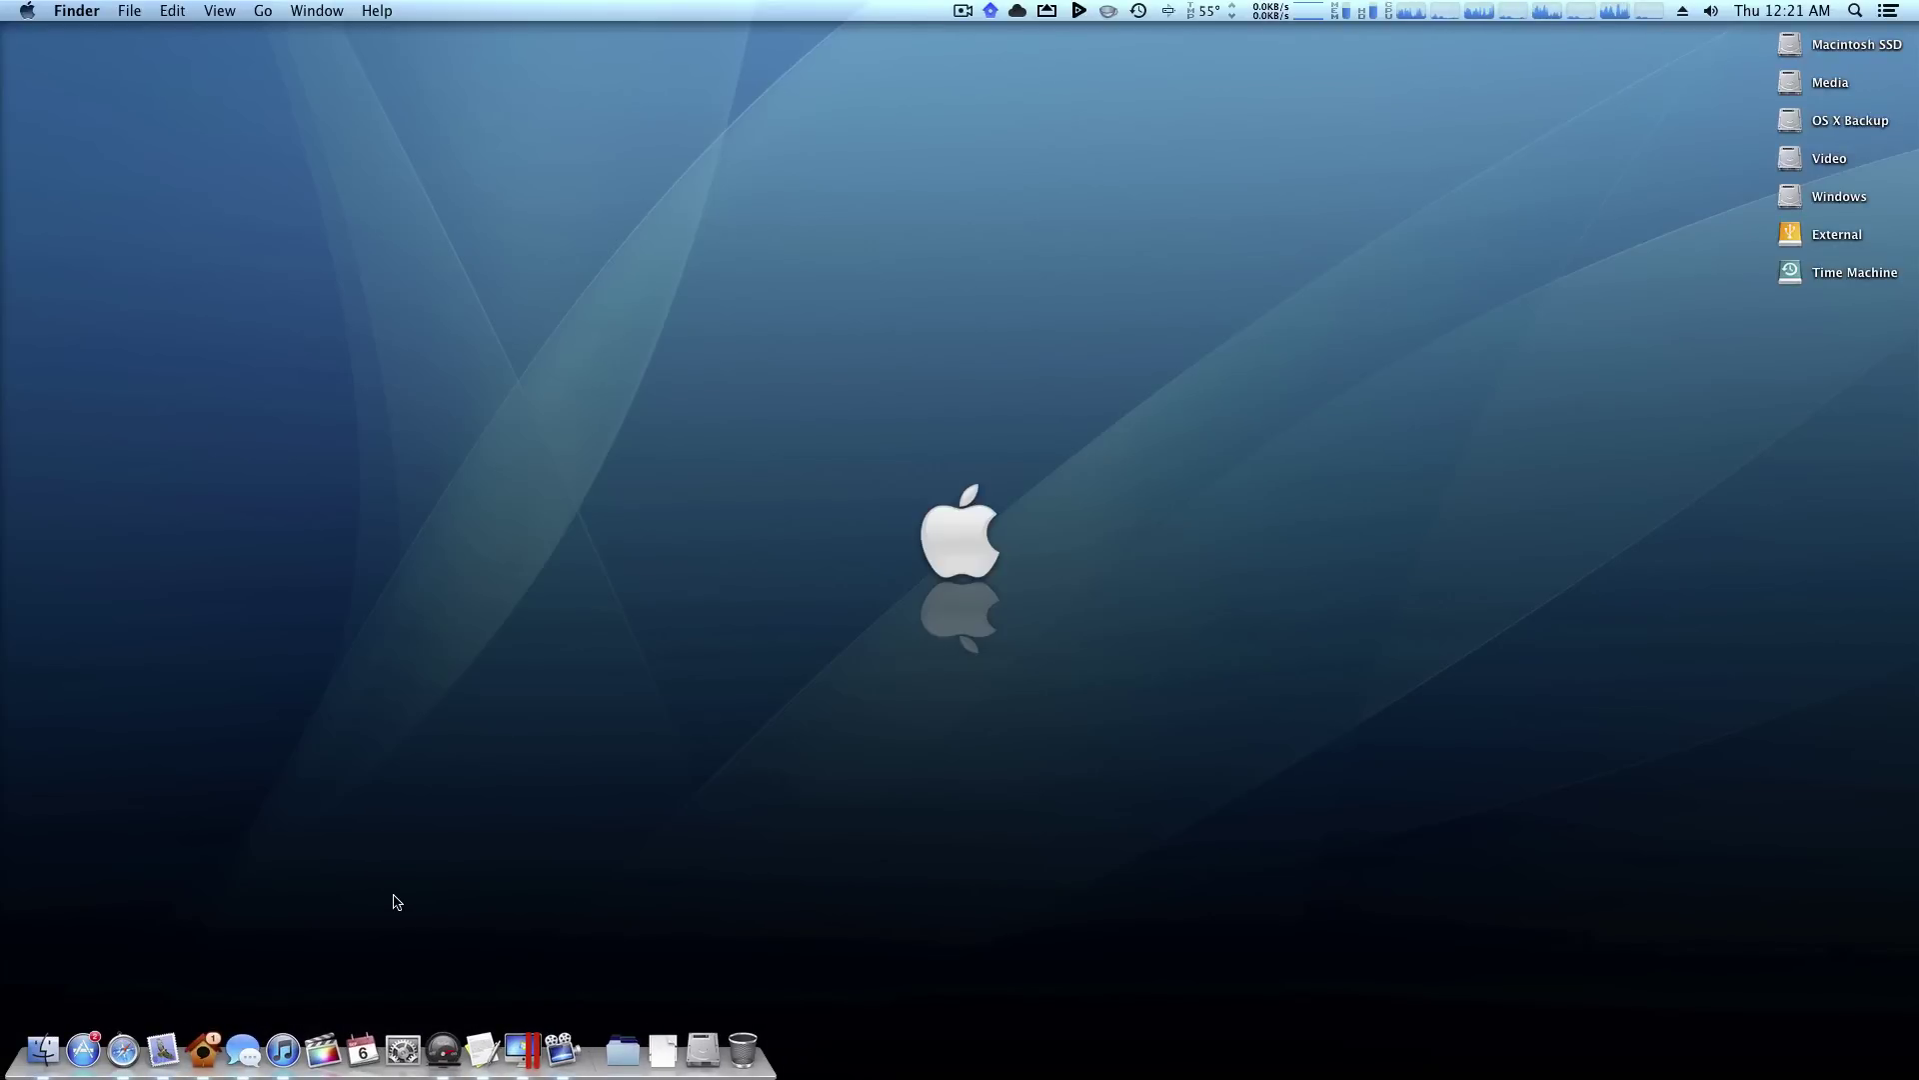
left_click(629, 1057)
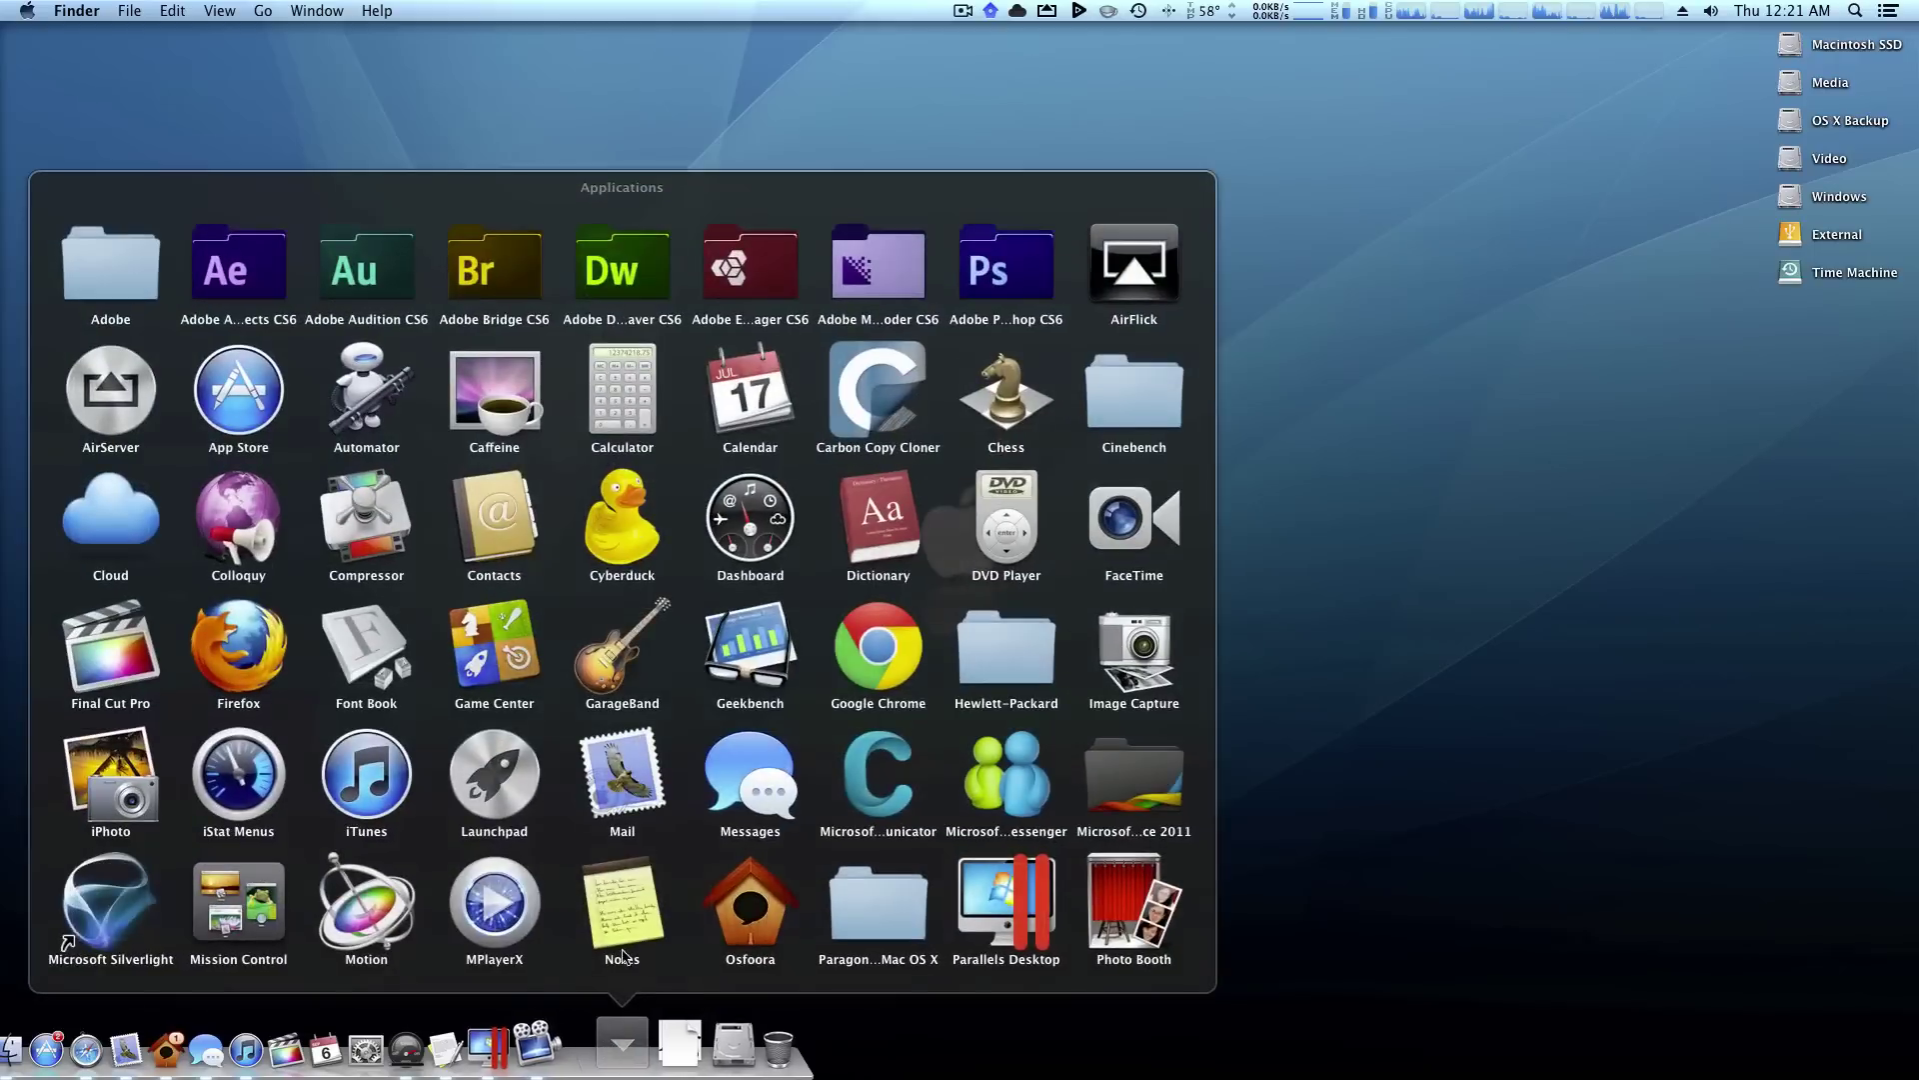
scroll(557, 650, "down", 8)
scroll(557, 651, "up", 5)
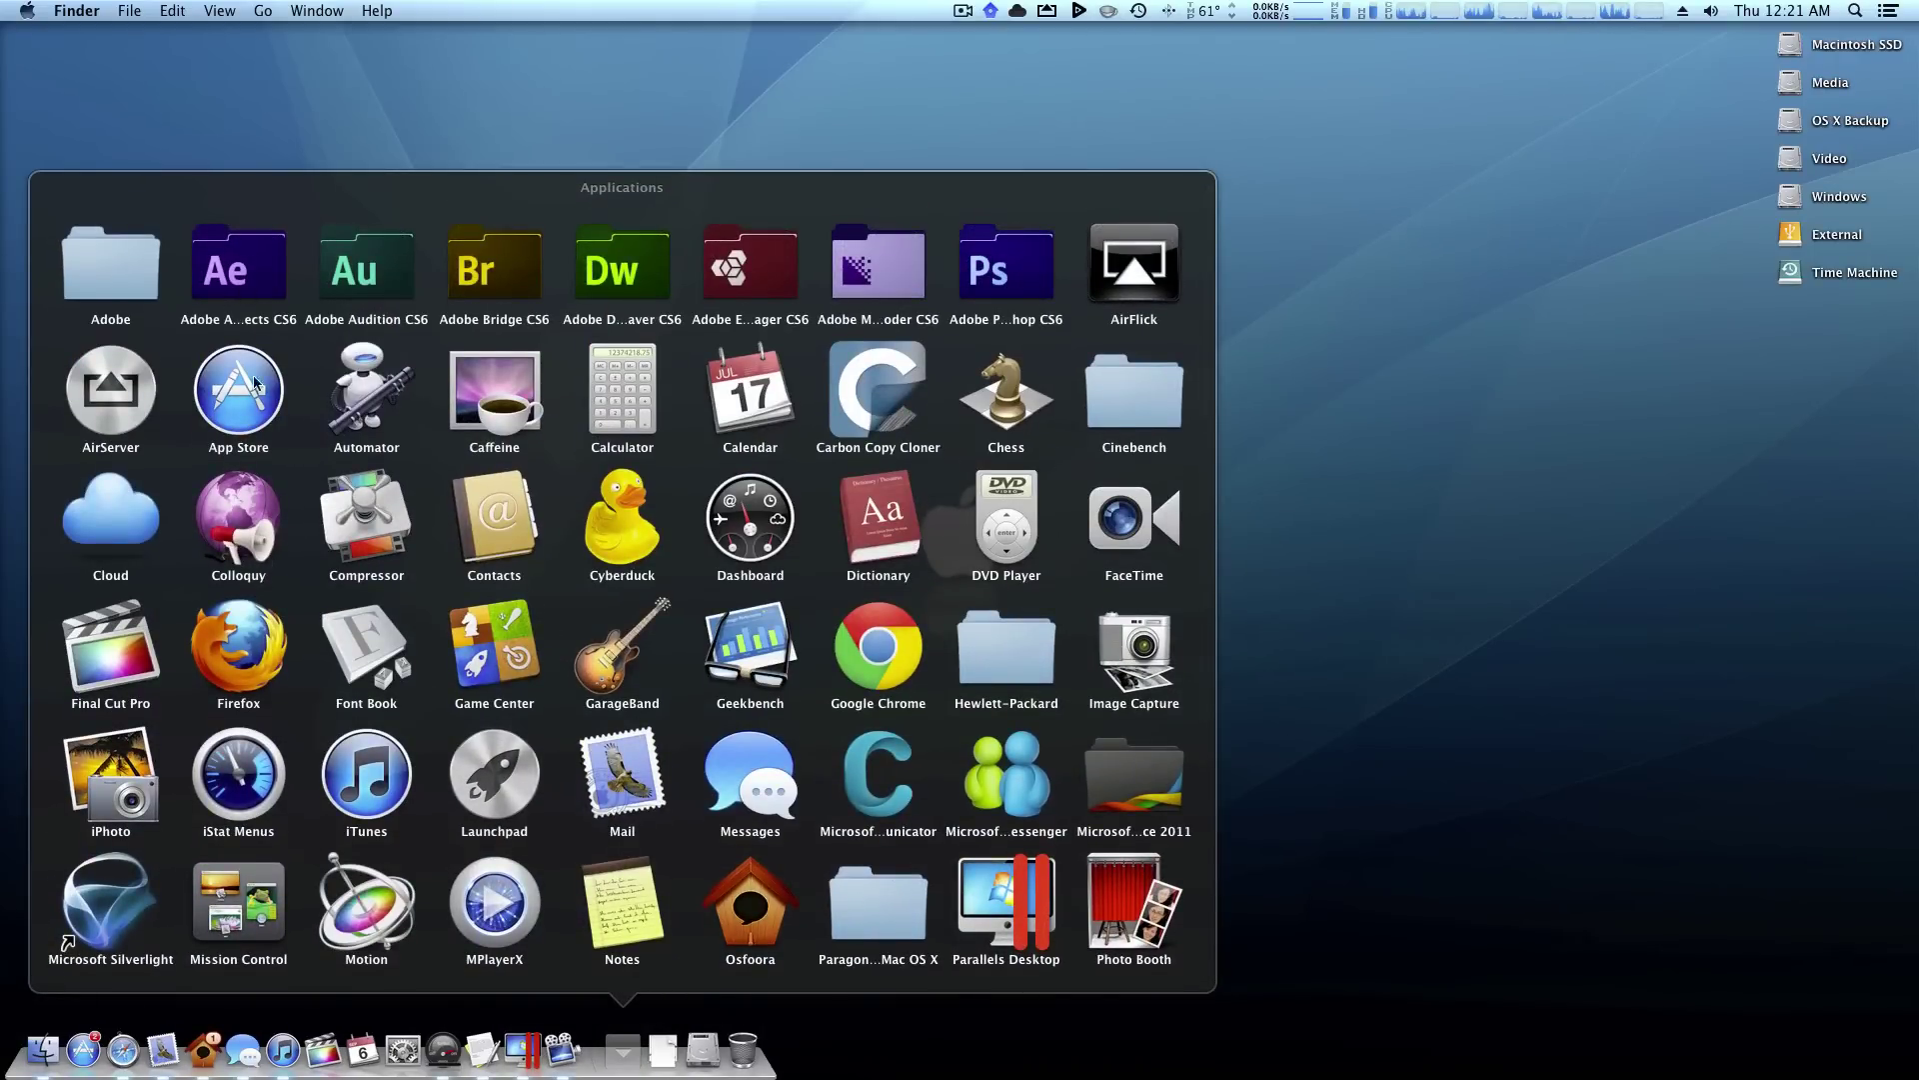
scroll(575, 615, "down", 5)
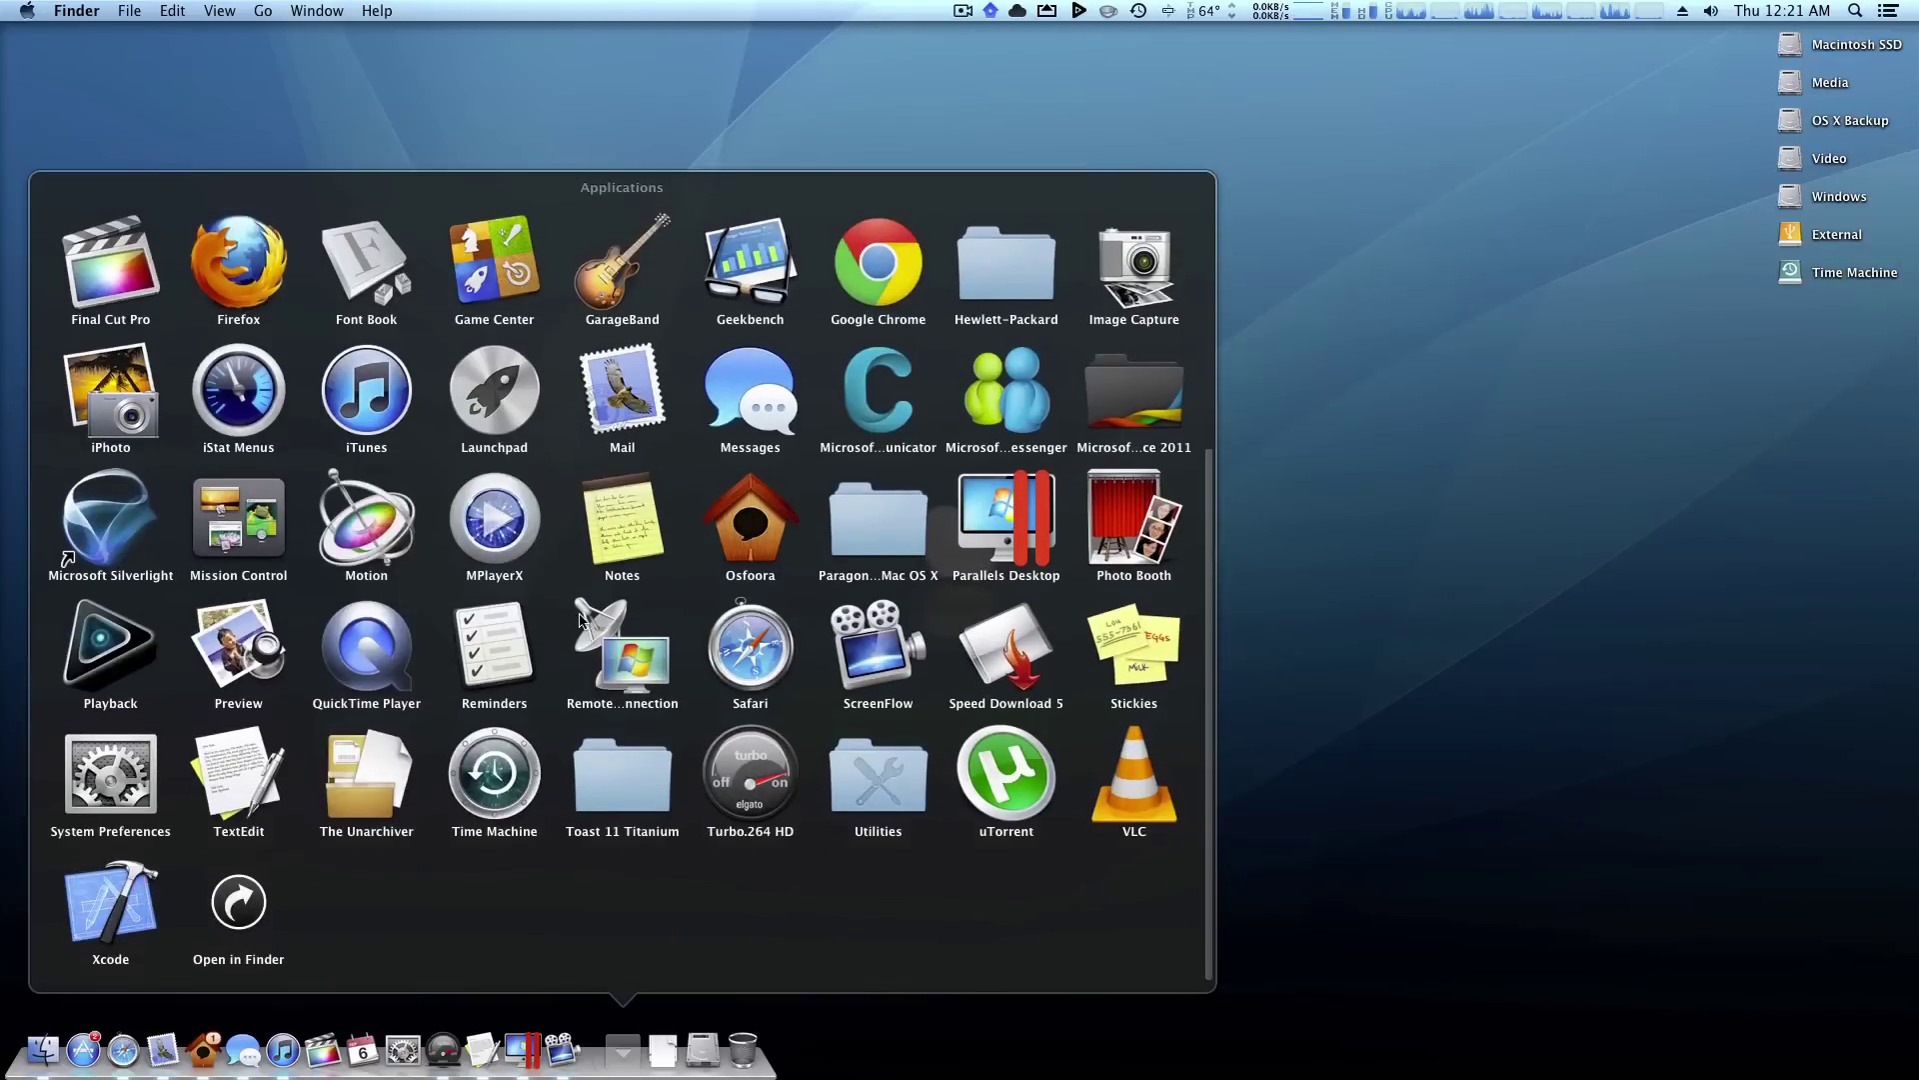
scroll(574, 615, "up", 5)
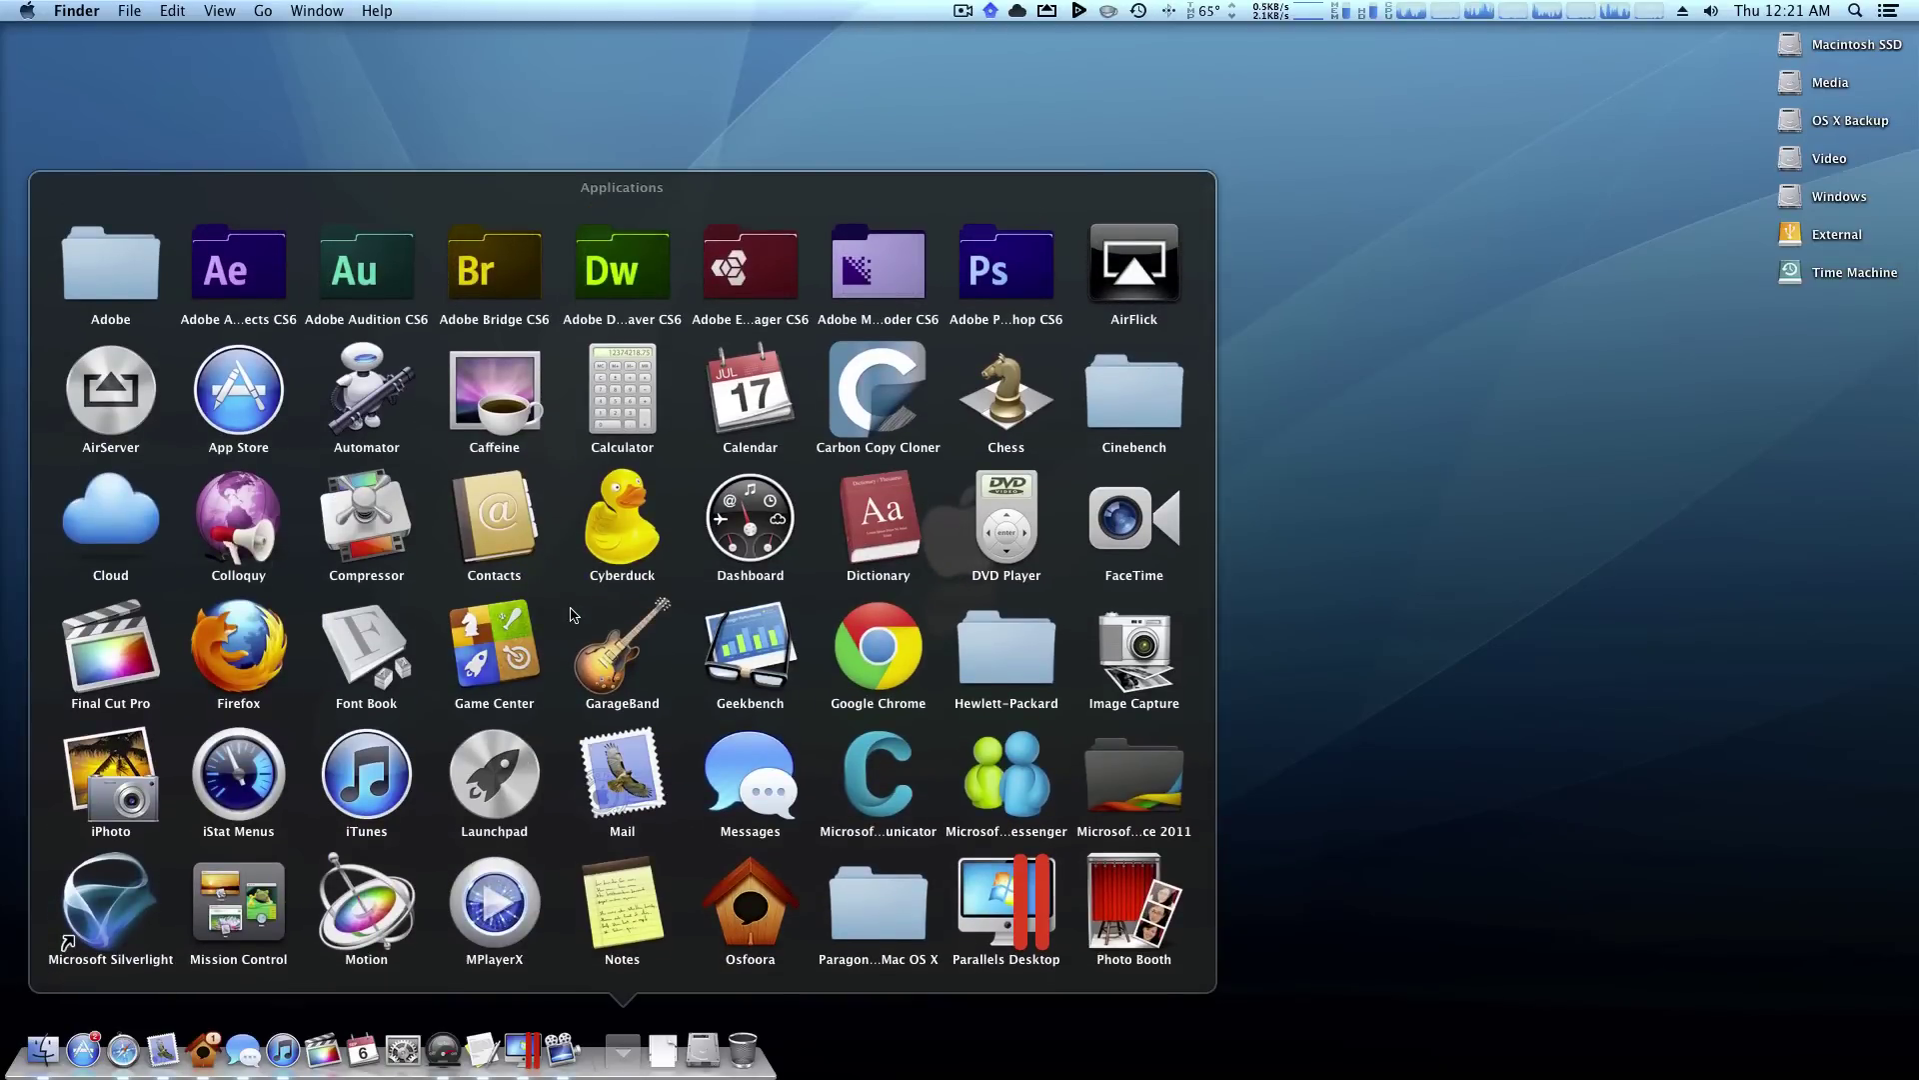
scroll(573, 614, "down", 5)
scroll(345, 417, "up", 2)
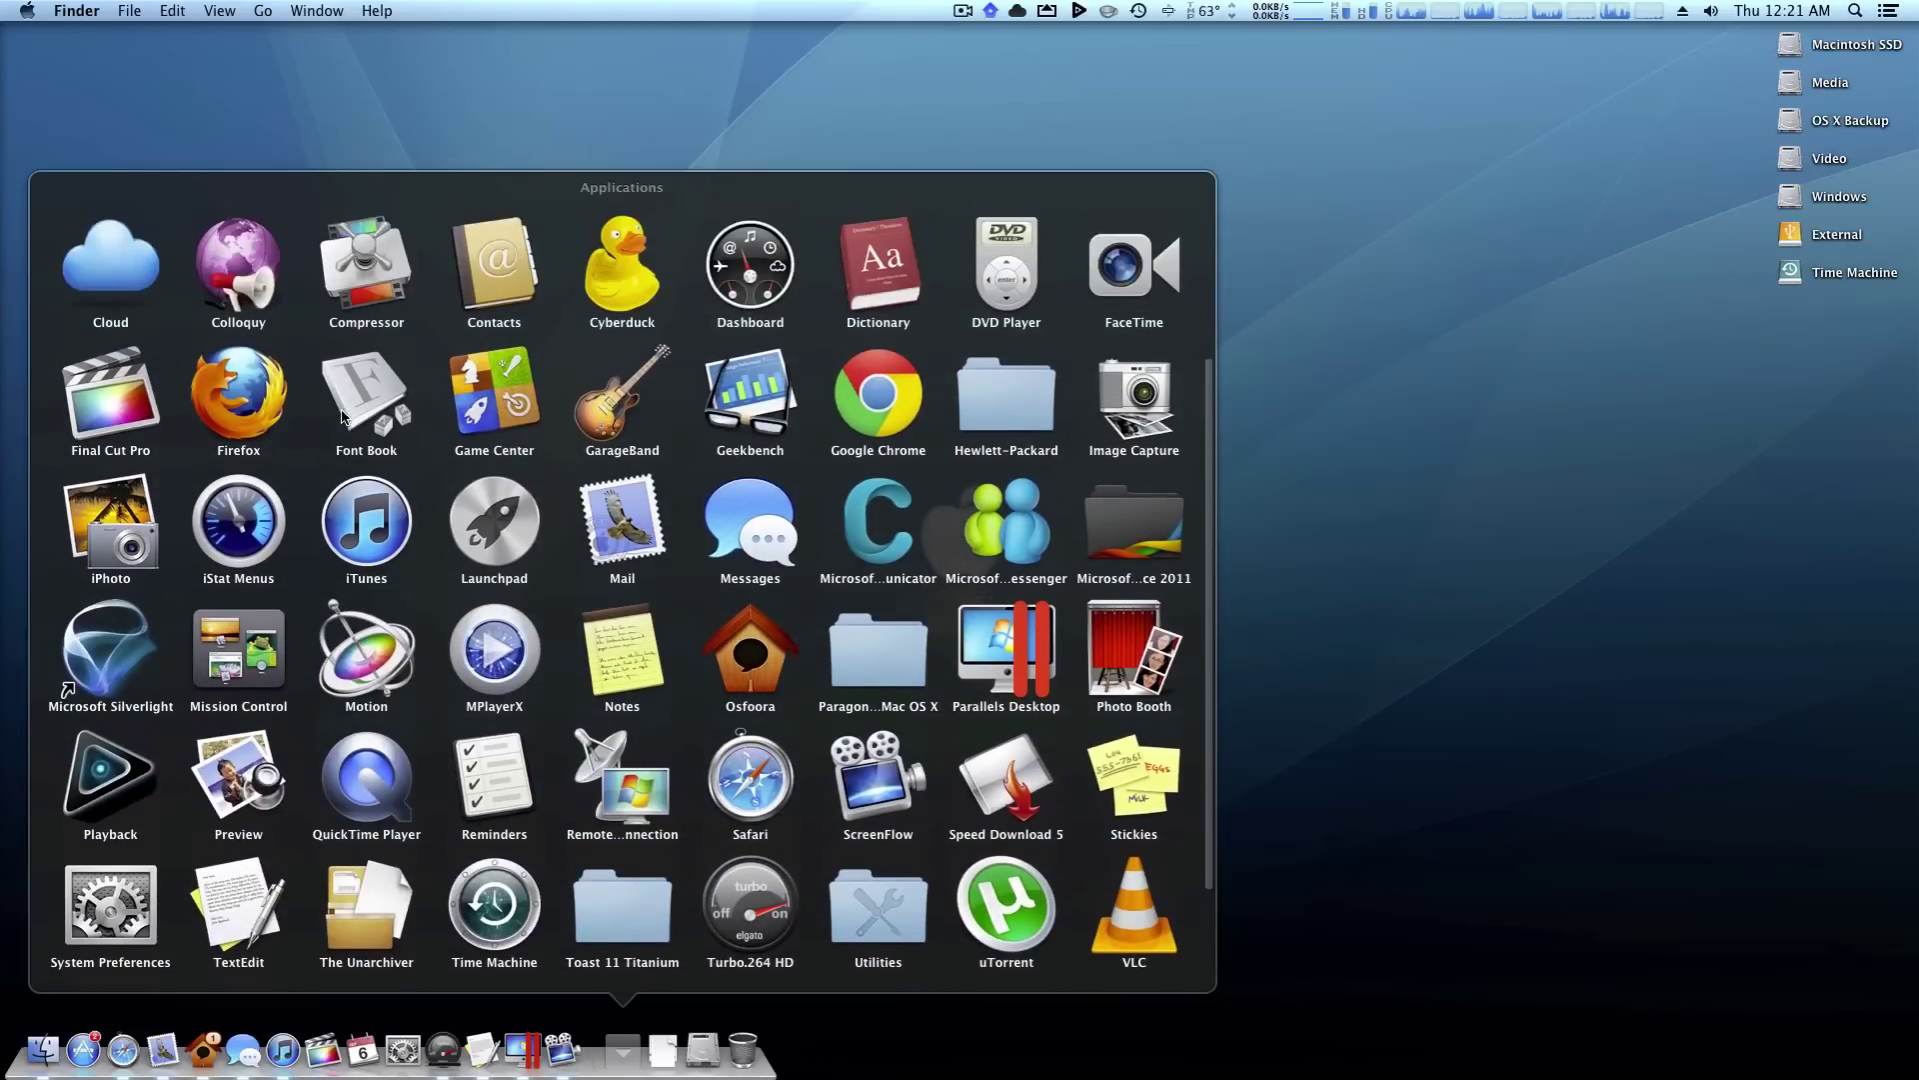
left_click(246, 402)
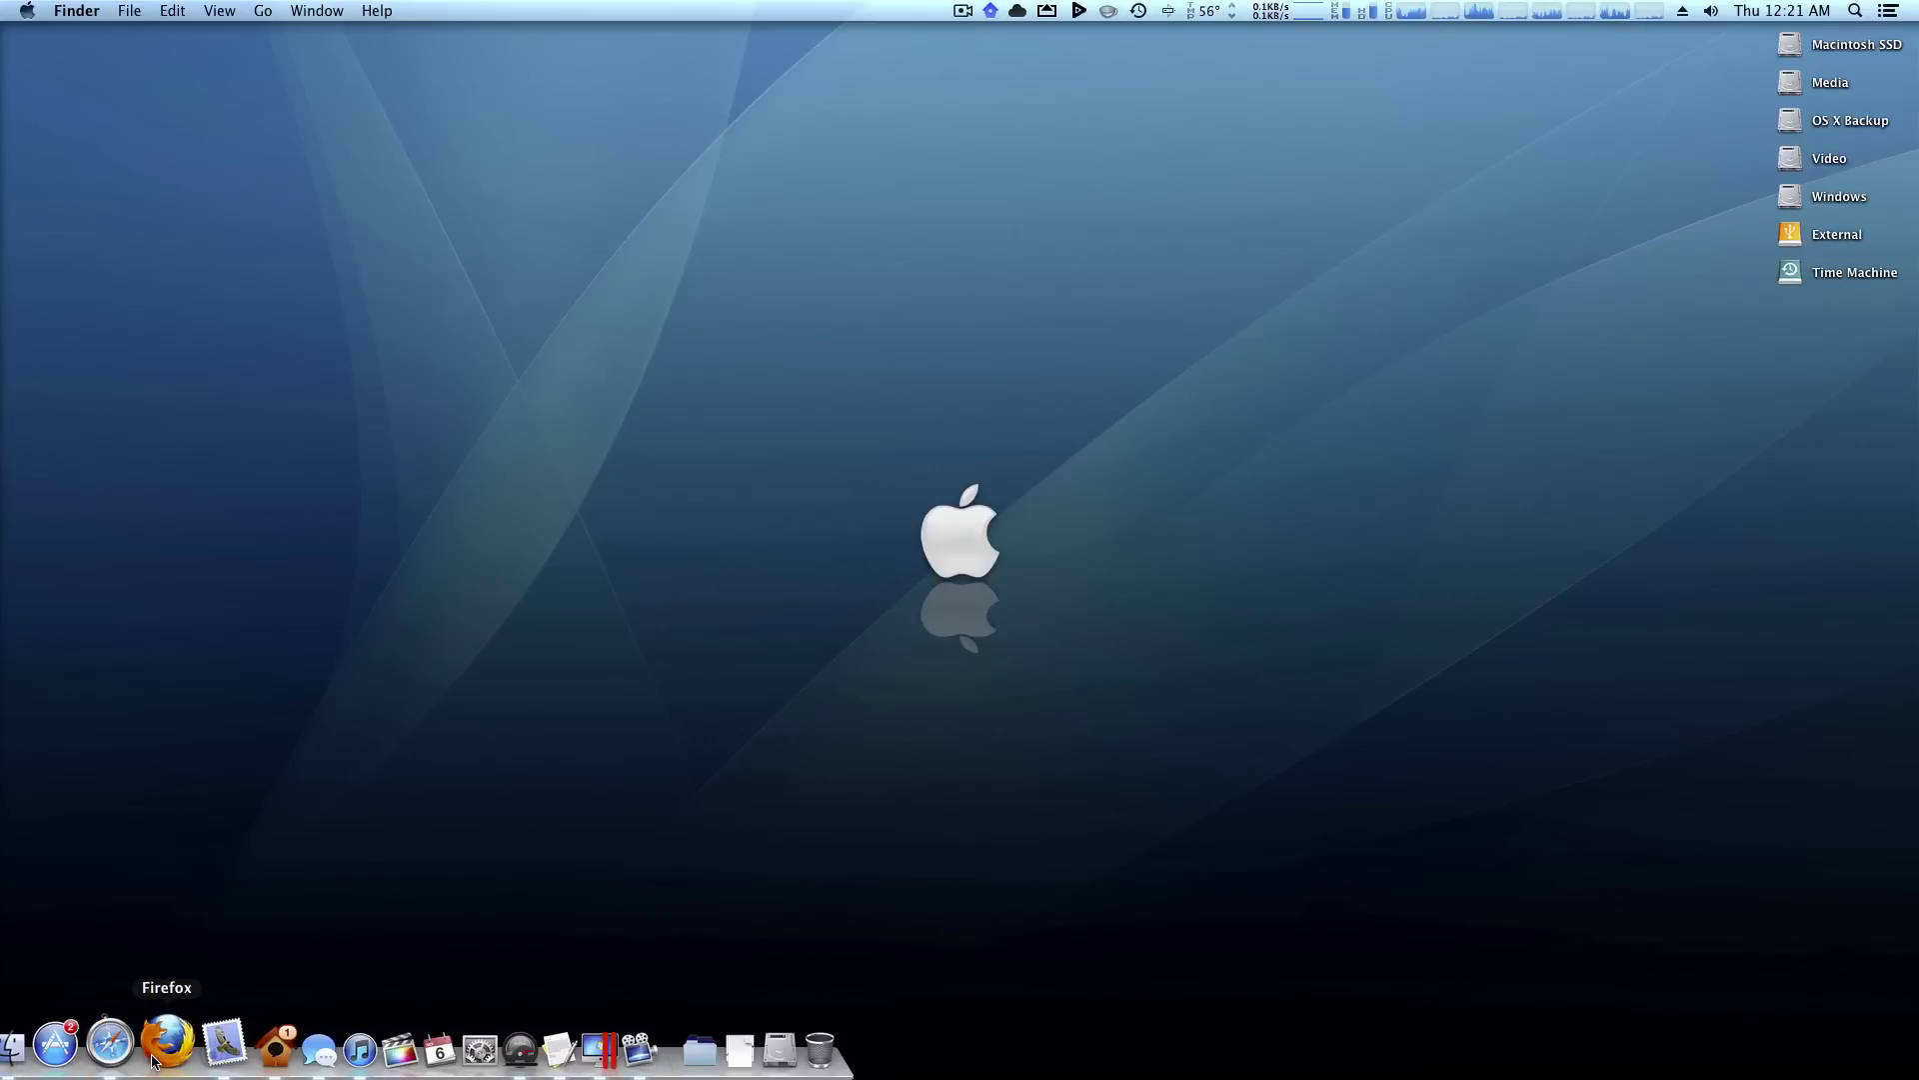
mouse_move(152, 1060)
left_mouse_down()
mouse_move(220, 1051)
mouse_move(115, 1054)
mouse_move(160, 1055)
left_mouse_up()
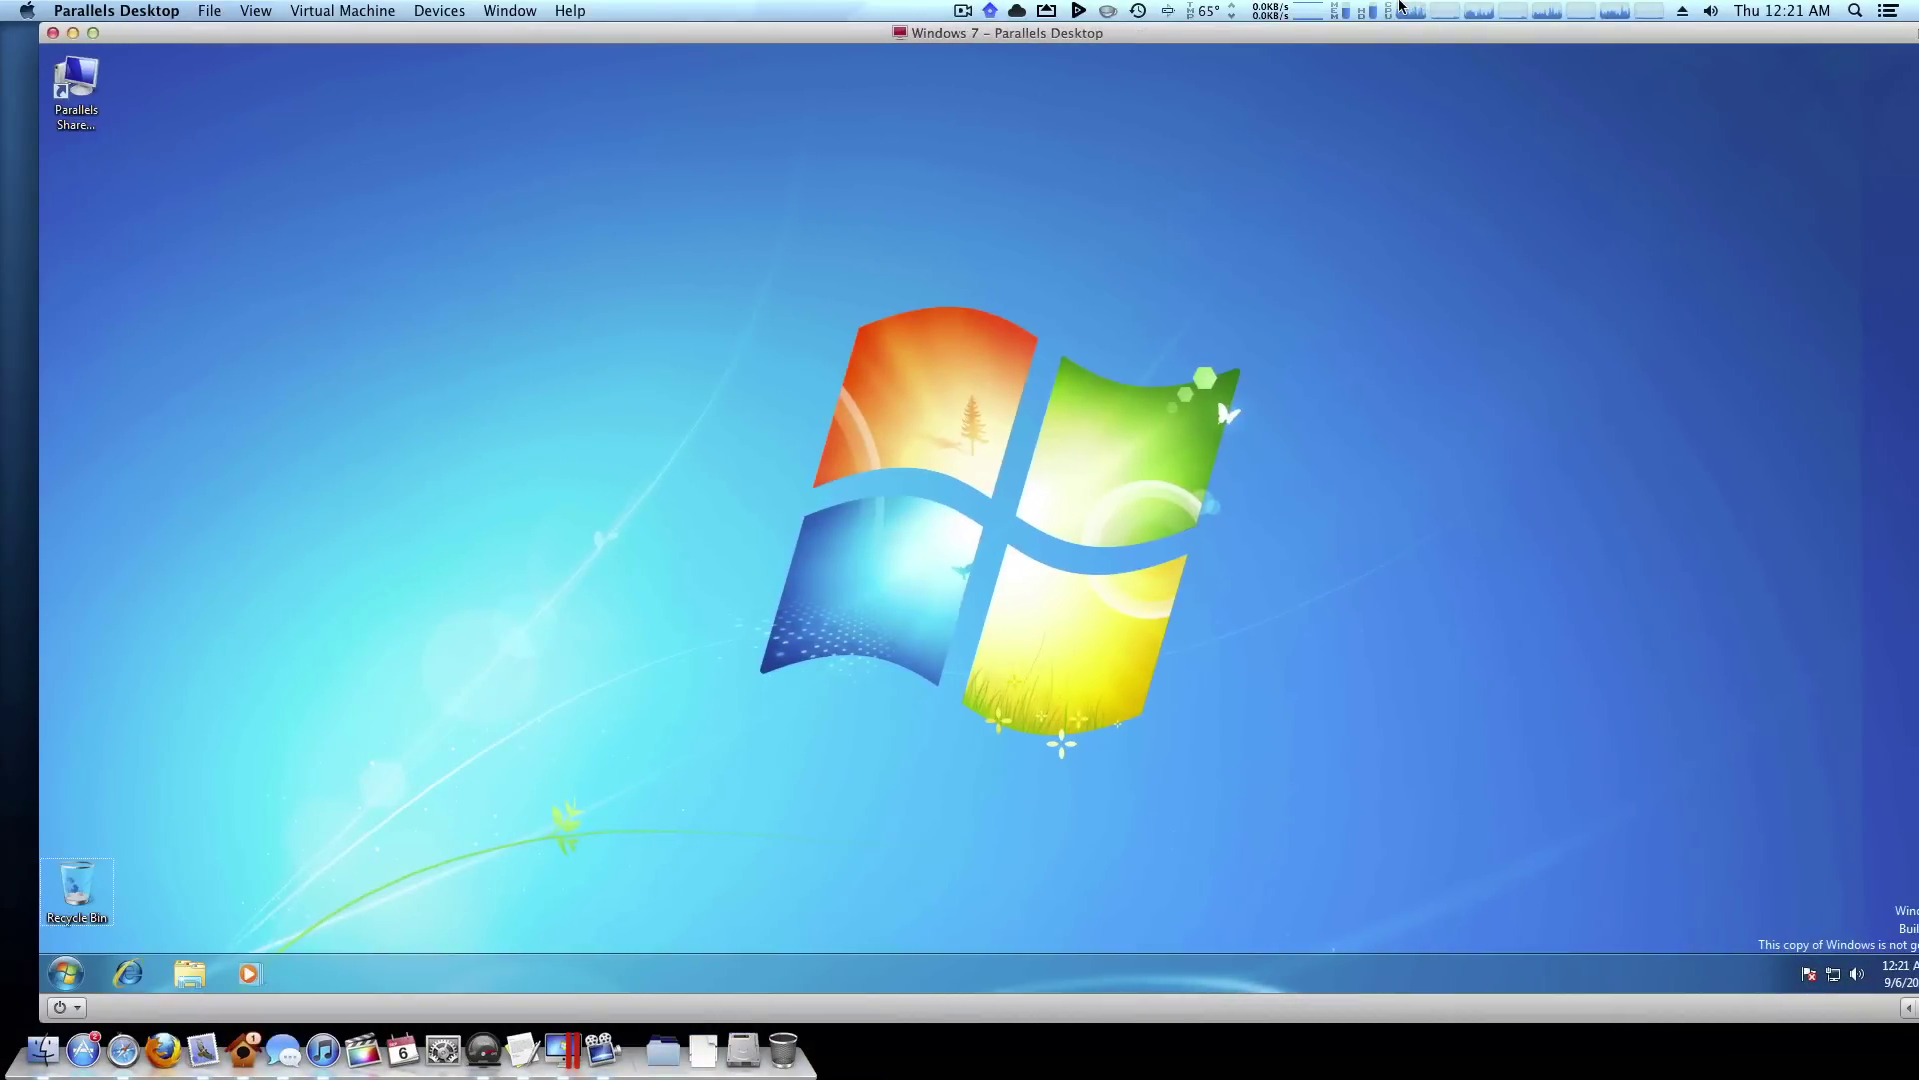
Open an Explorer Libraries window and Windows Media Player in Windows 7, then show iTunes' Dock menu.
left_click(174, 980)
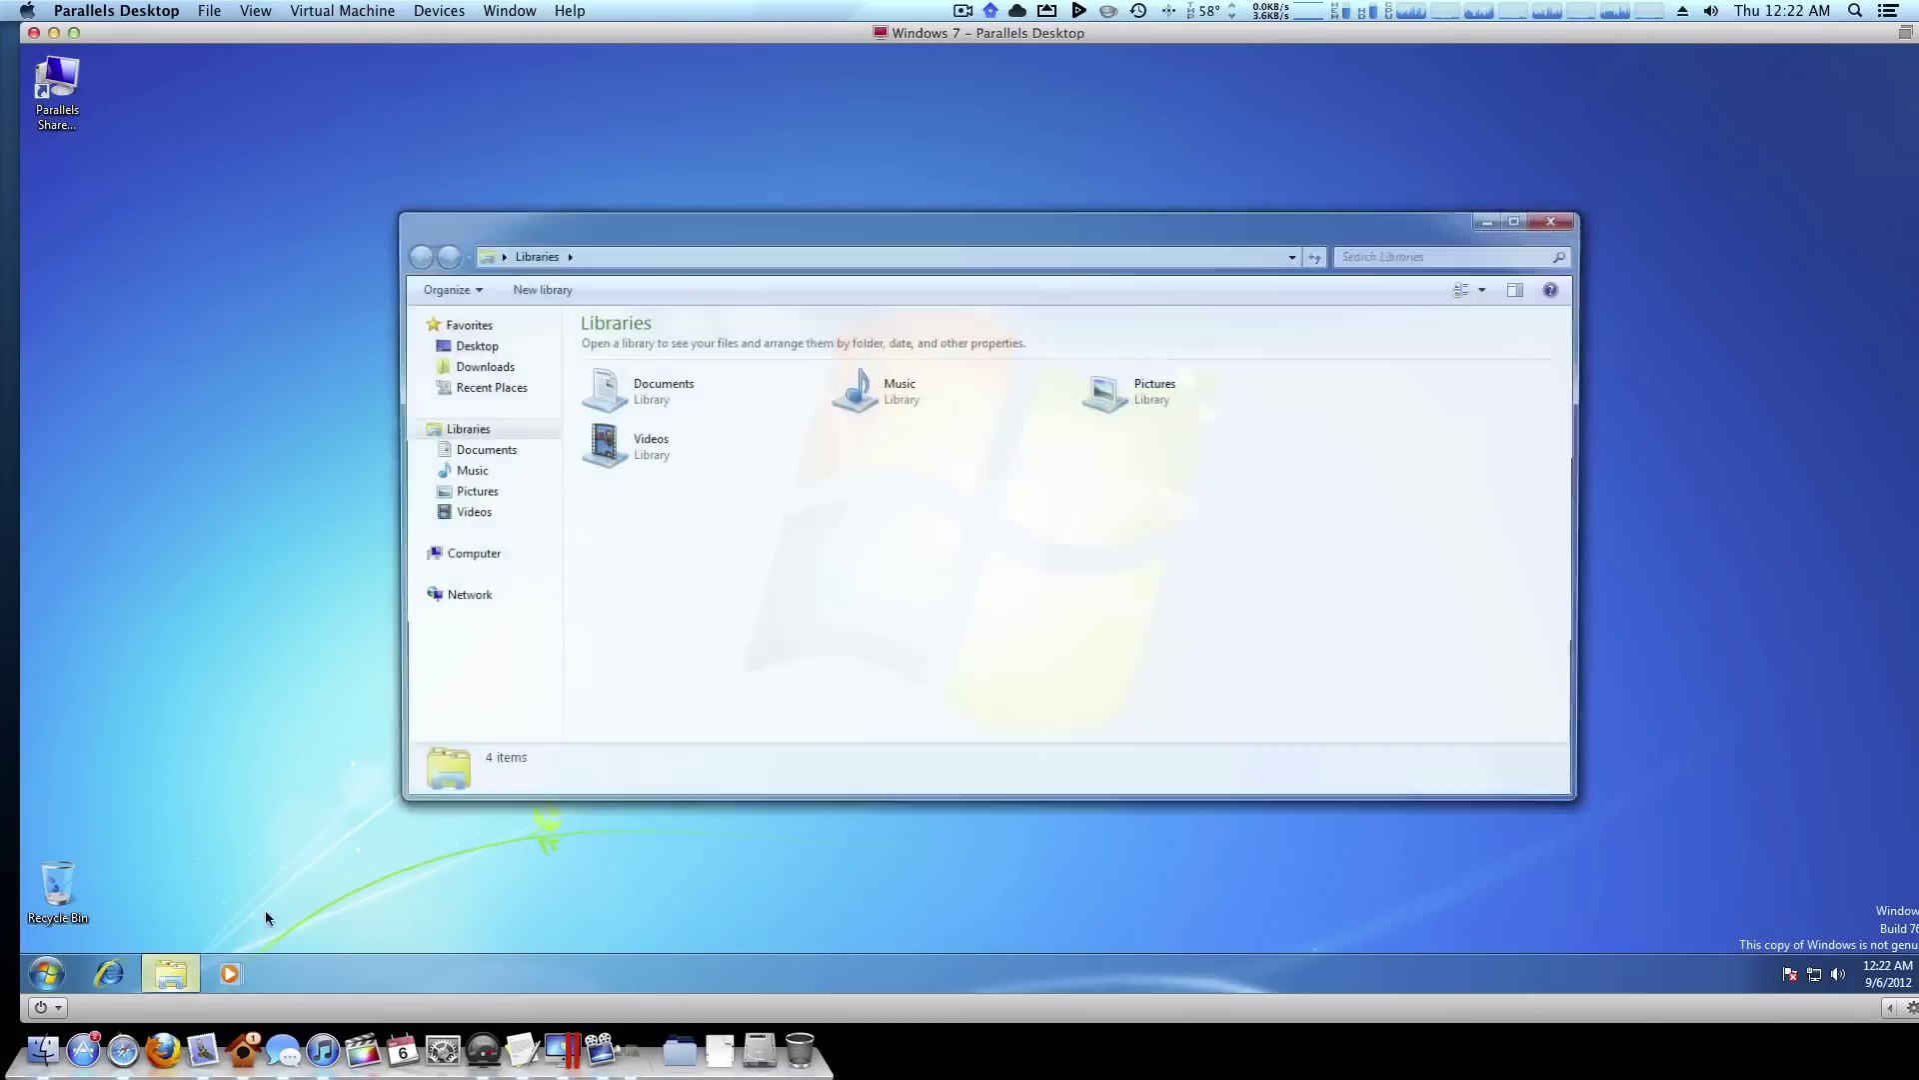
left_click(230, 974)
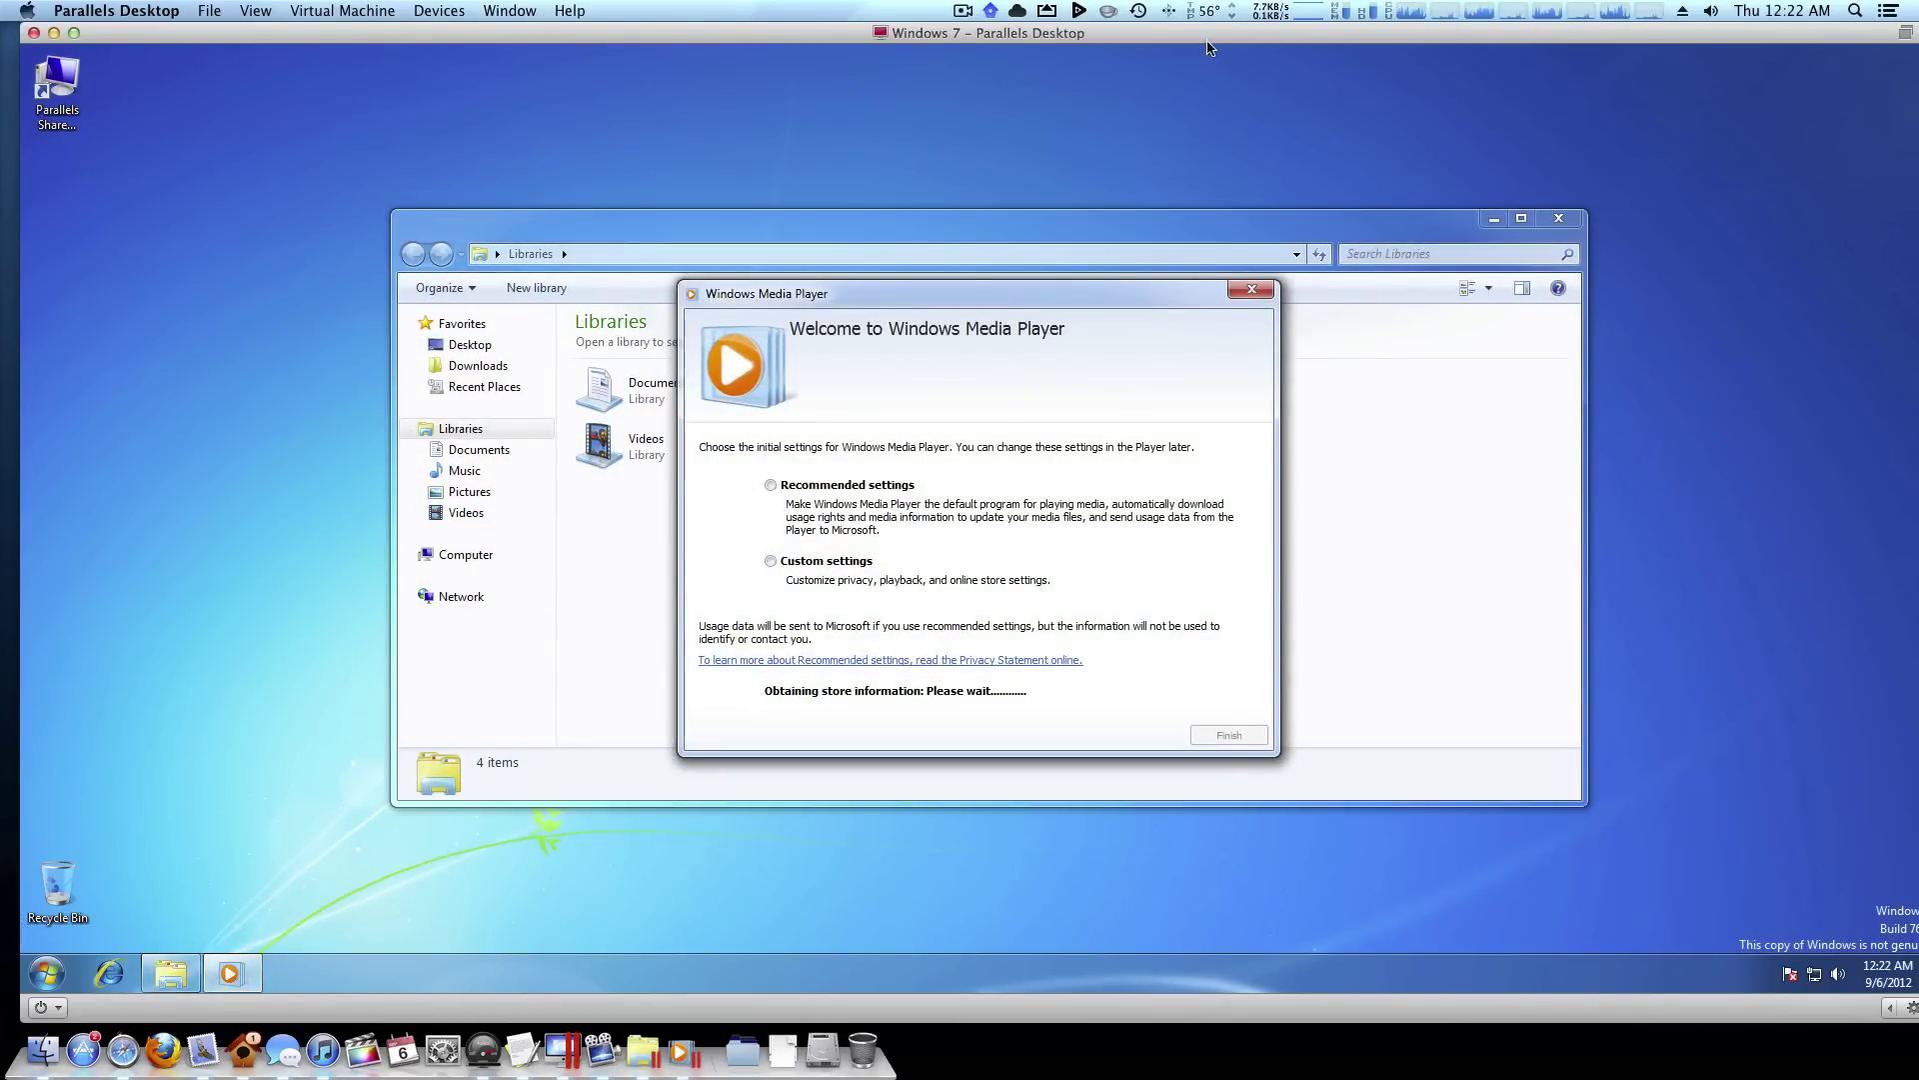
key("ctrl+Right")
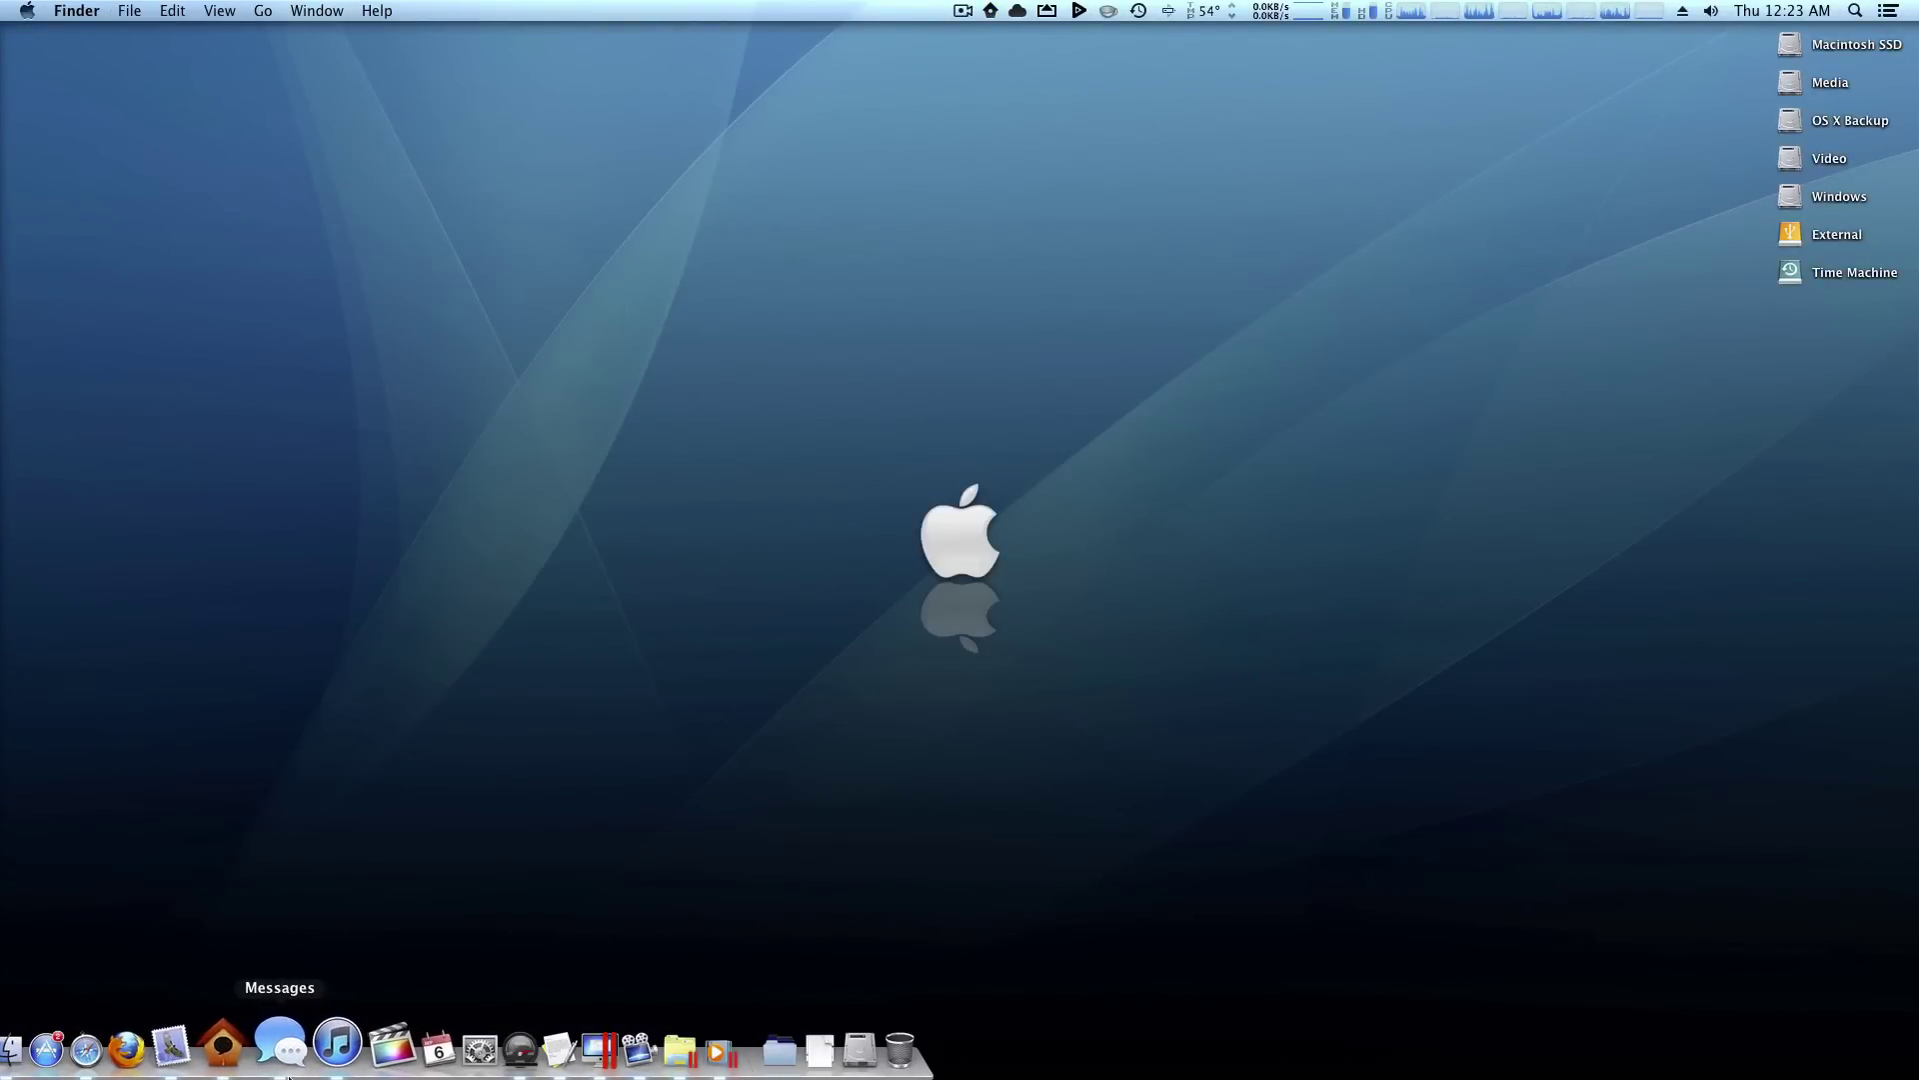
right_click(326, 1055)
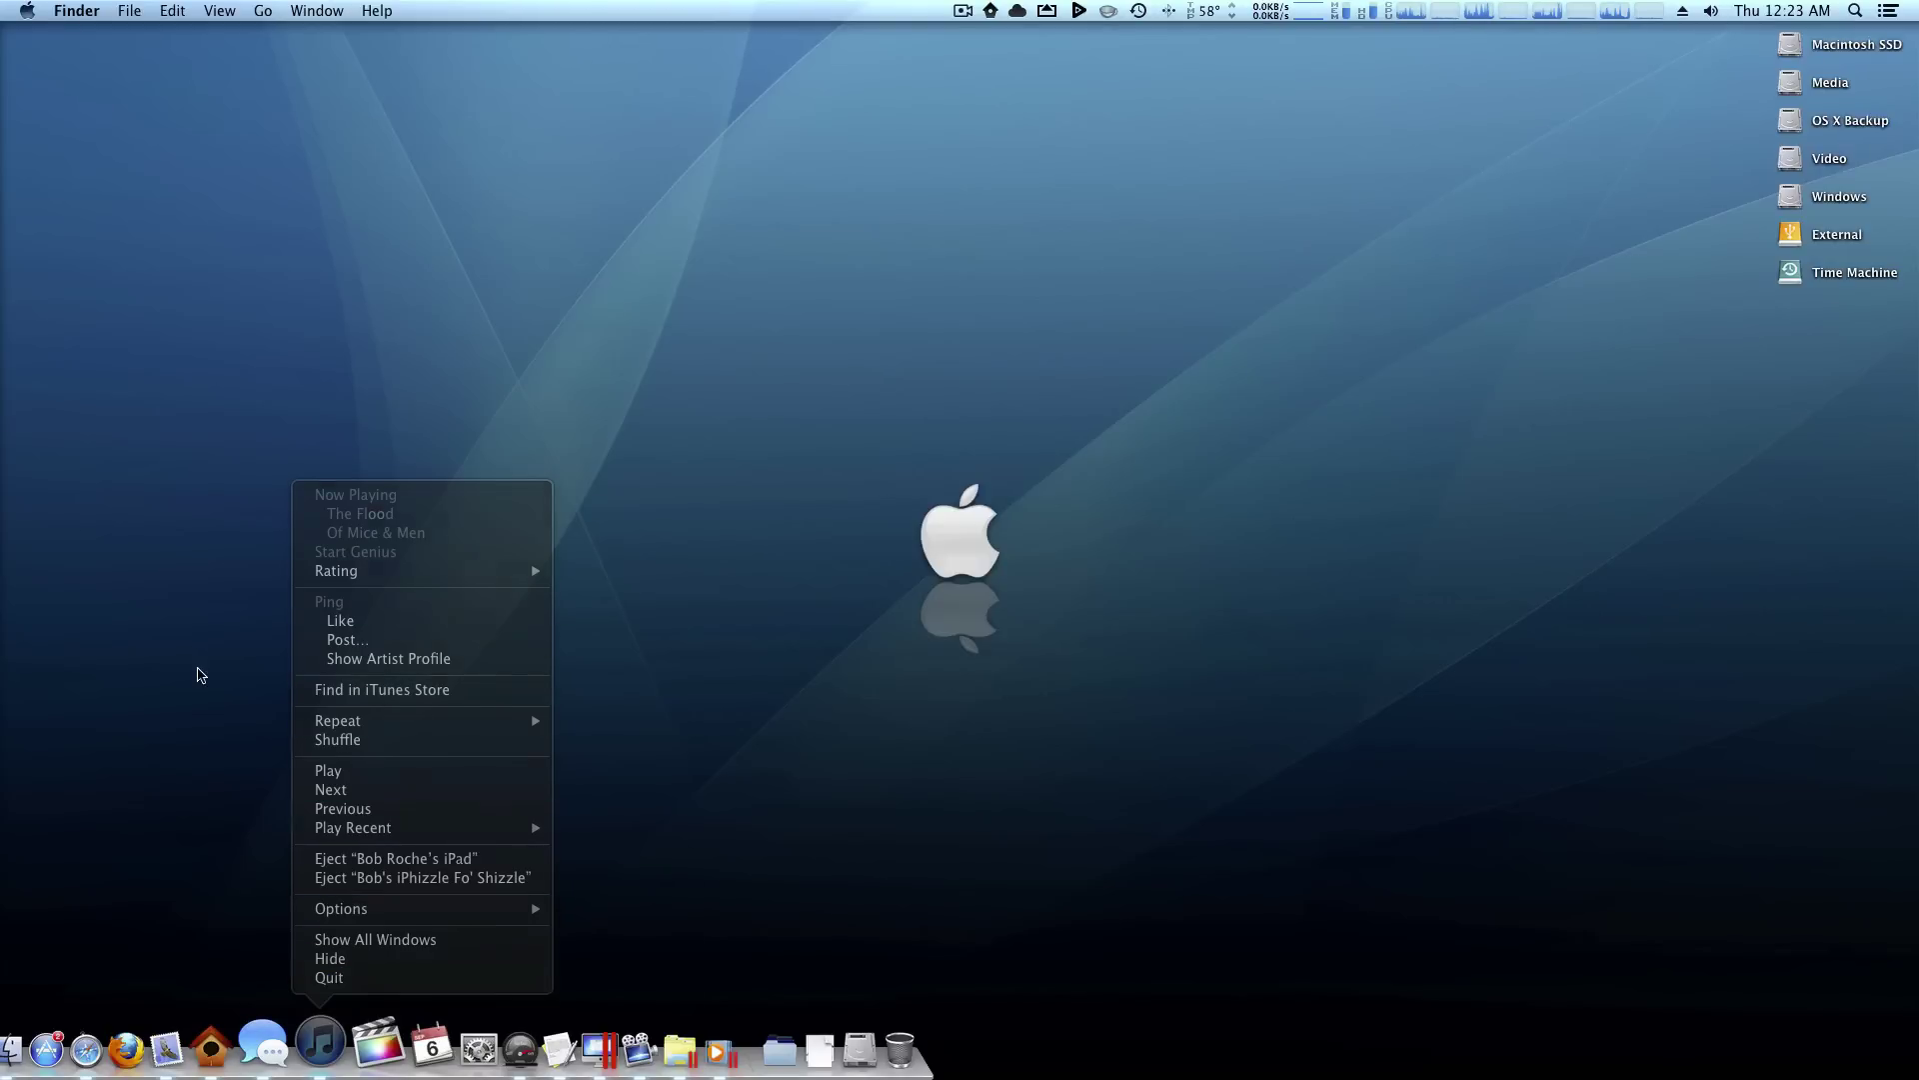
left_click(197, 673)
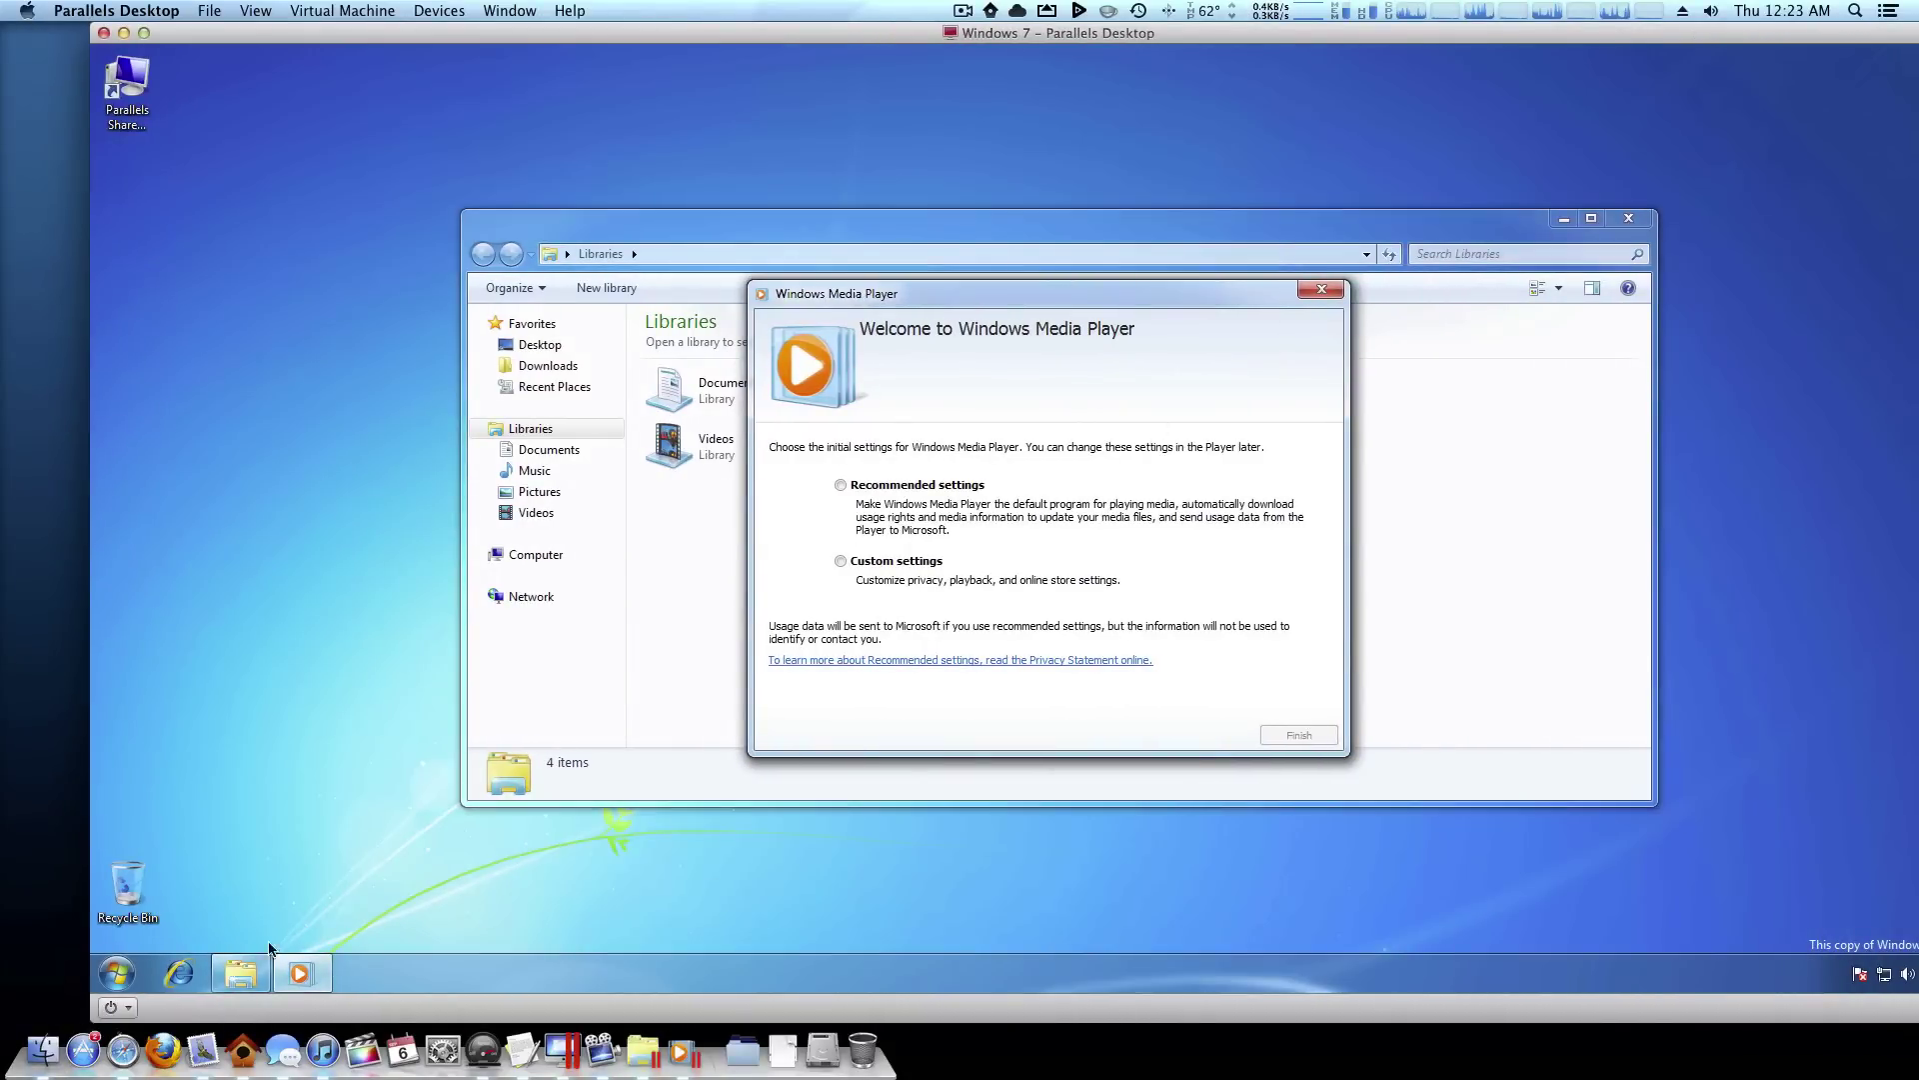
Bring up the Windows Explorer jump list from the Windows 7 taskbar, then close it.
left_click(237, 975)
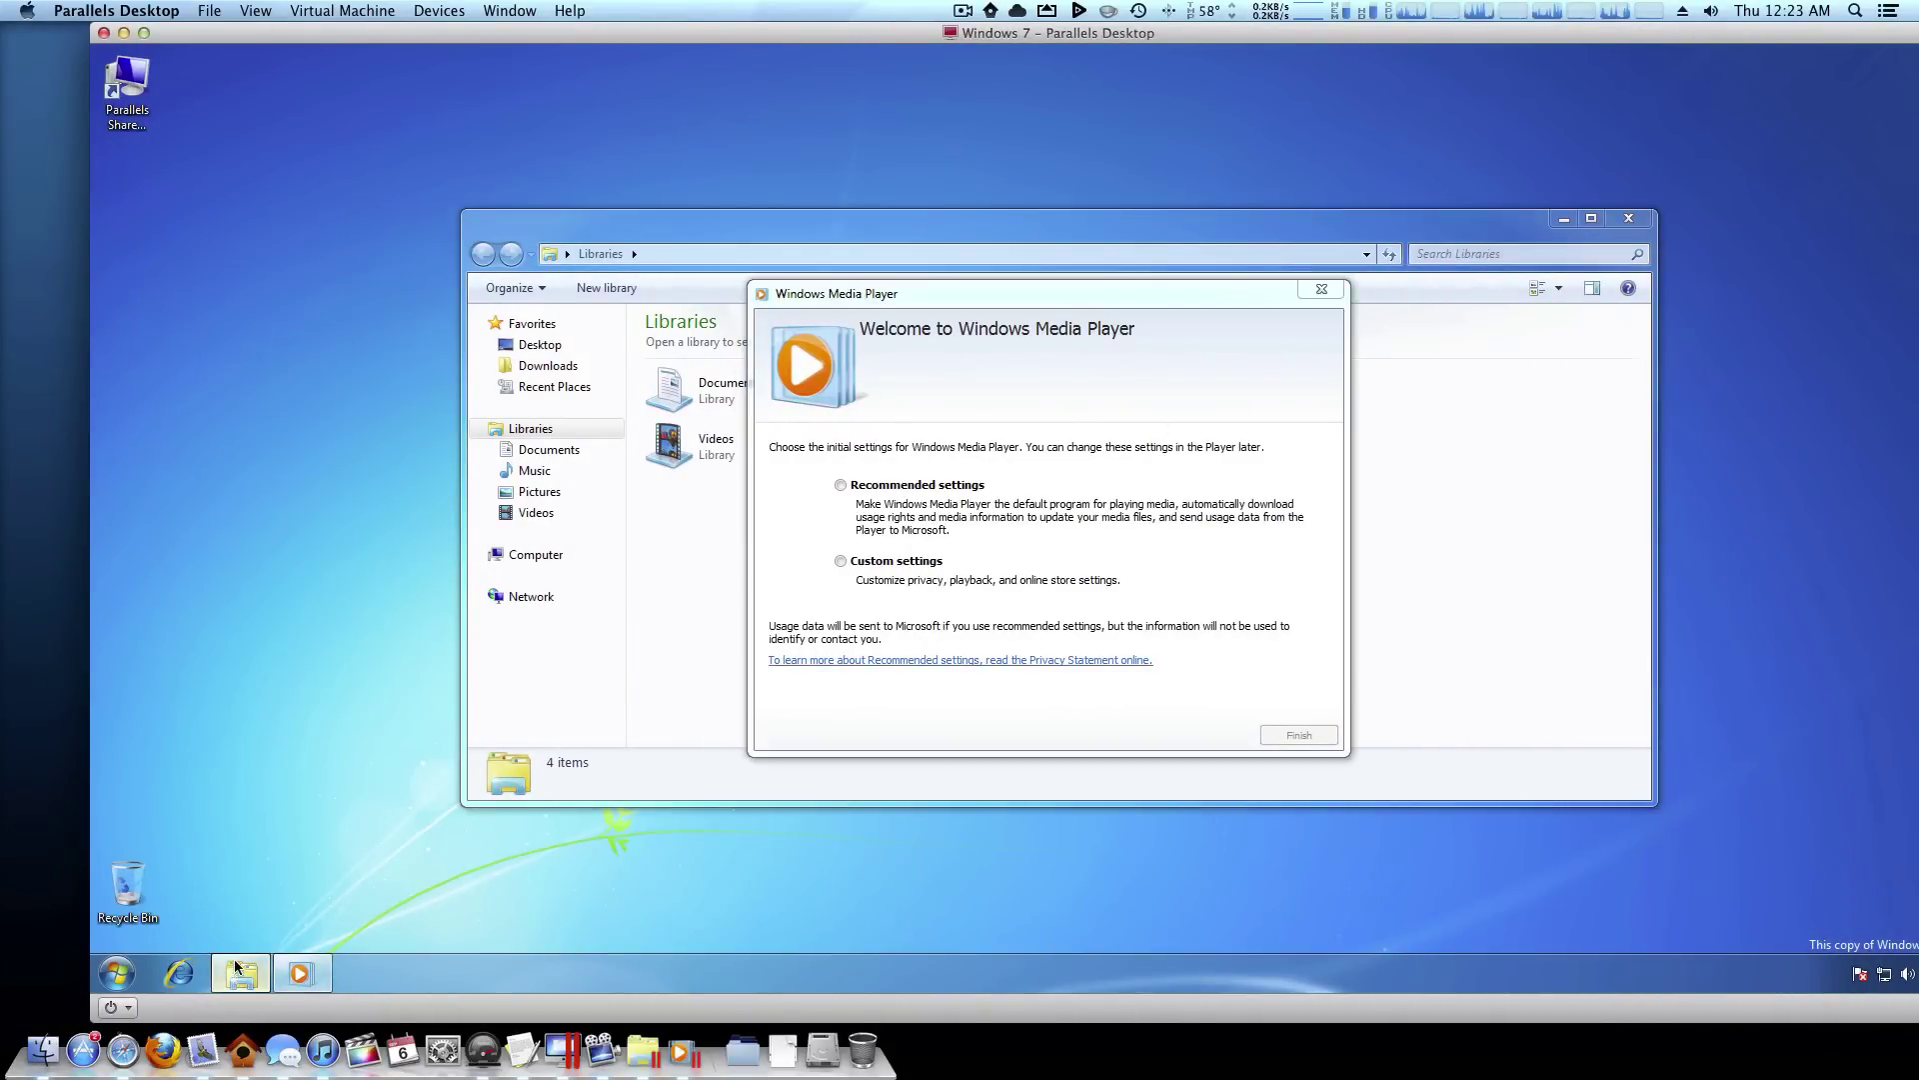
right_click(237, 968)
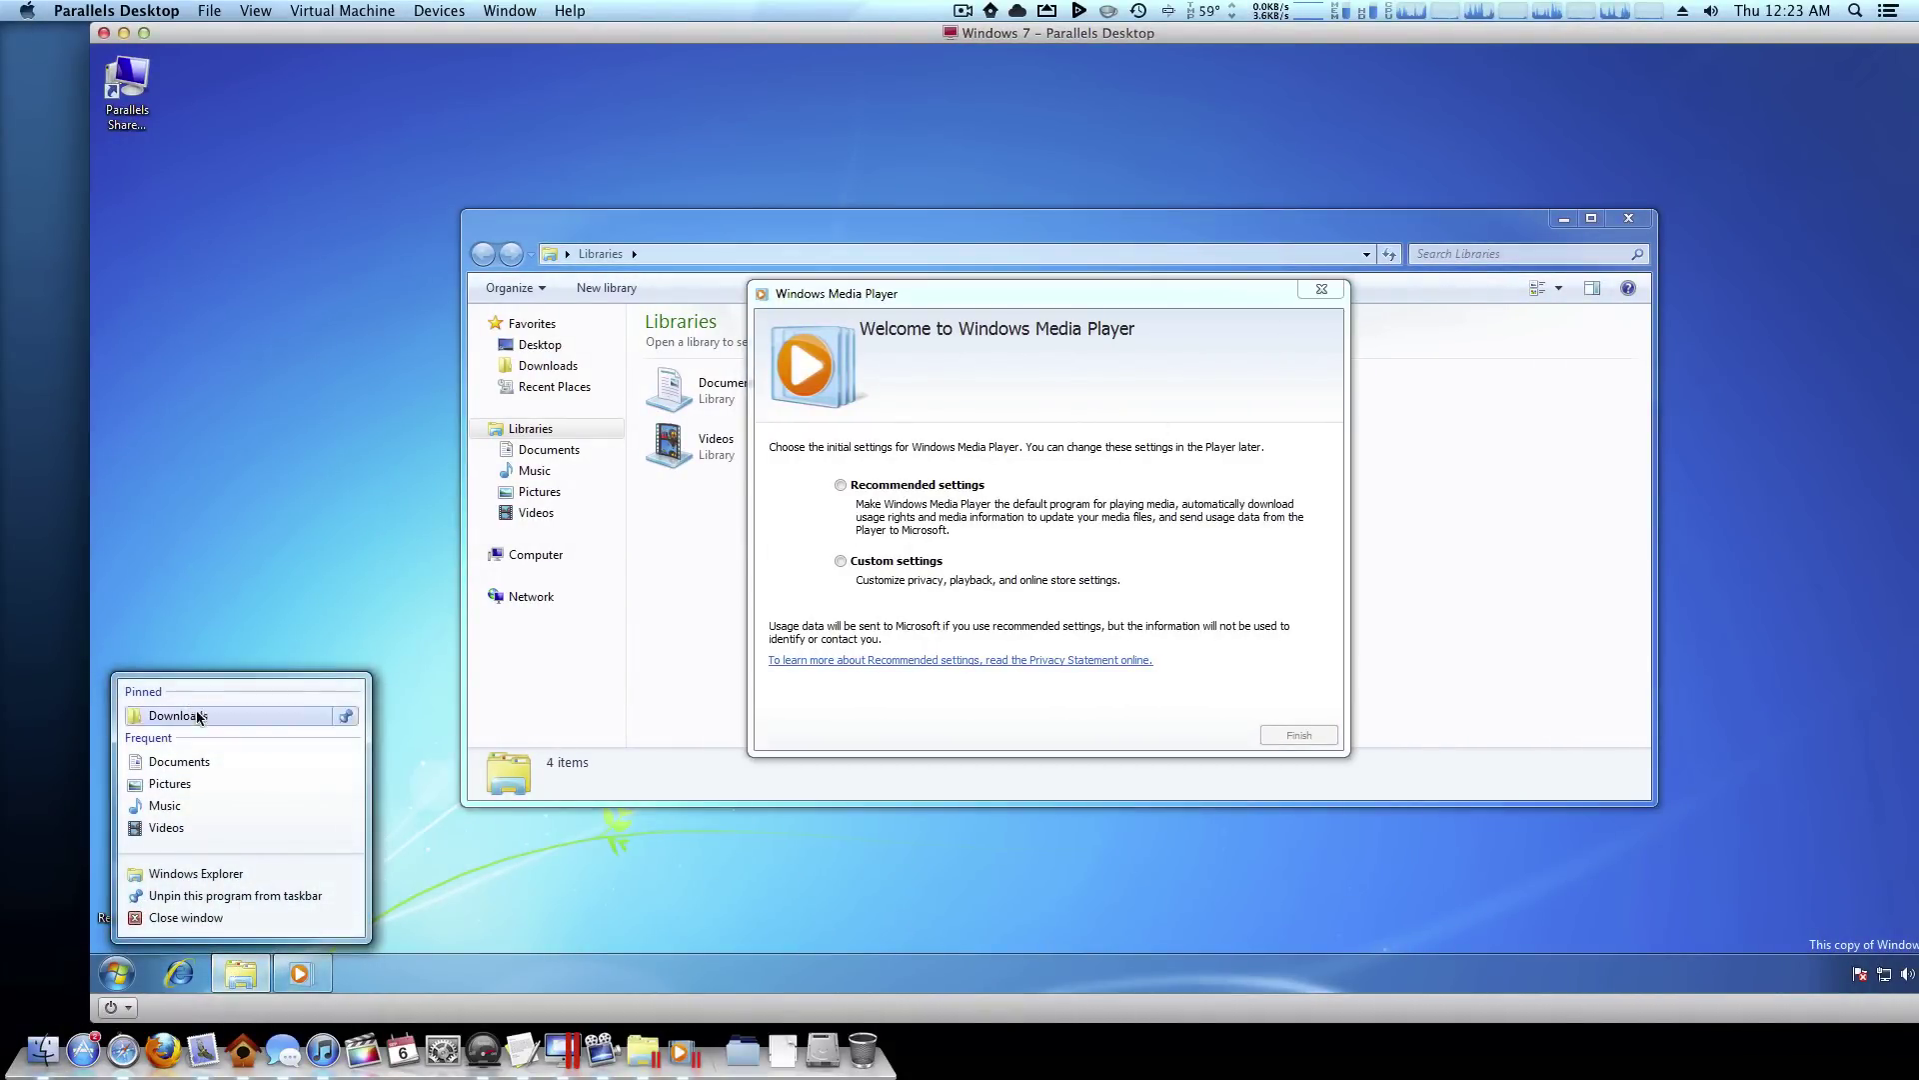
left_click(668, 136)
Move the Windows 7 window aside and return to the Mac desktop with Finder active.
left_click_drag(856, 38, 809, 40)
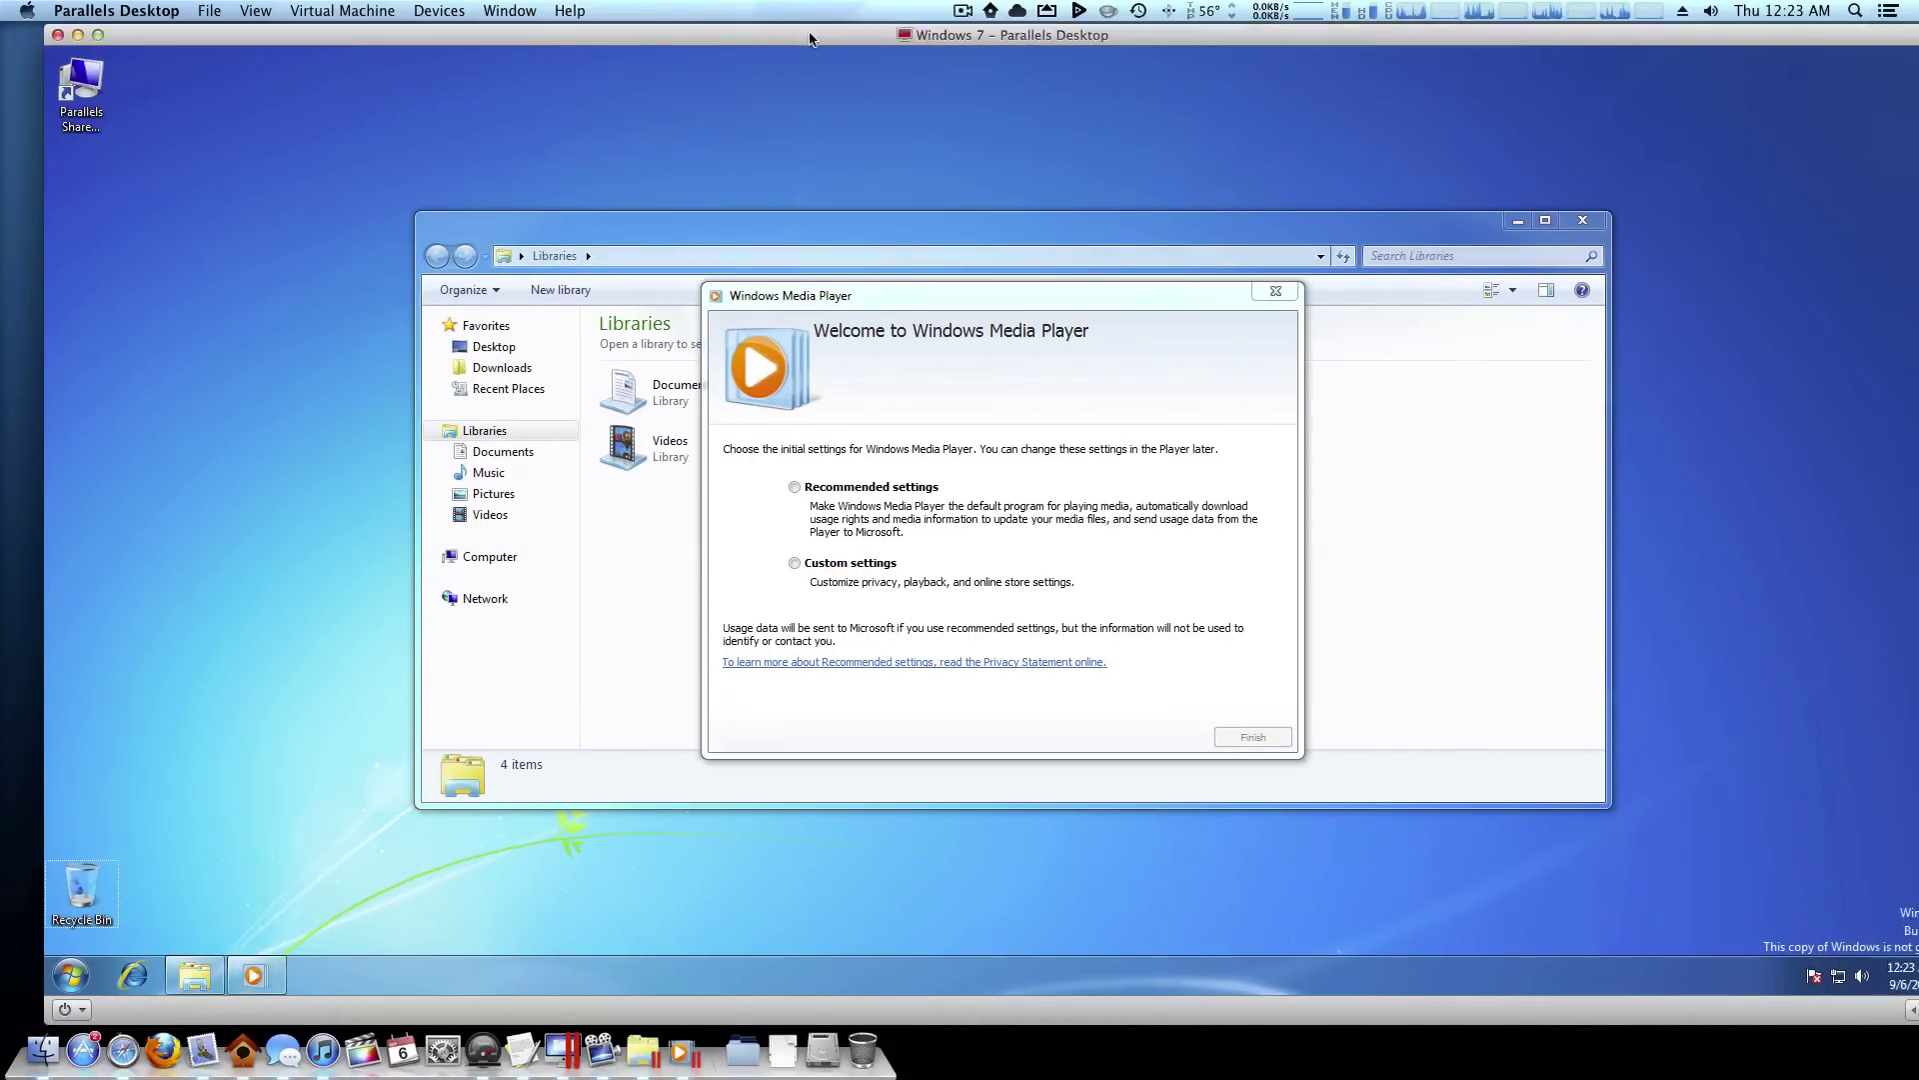
key("ctrl+Right")
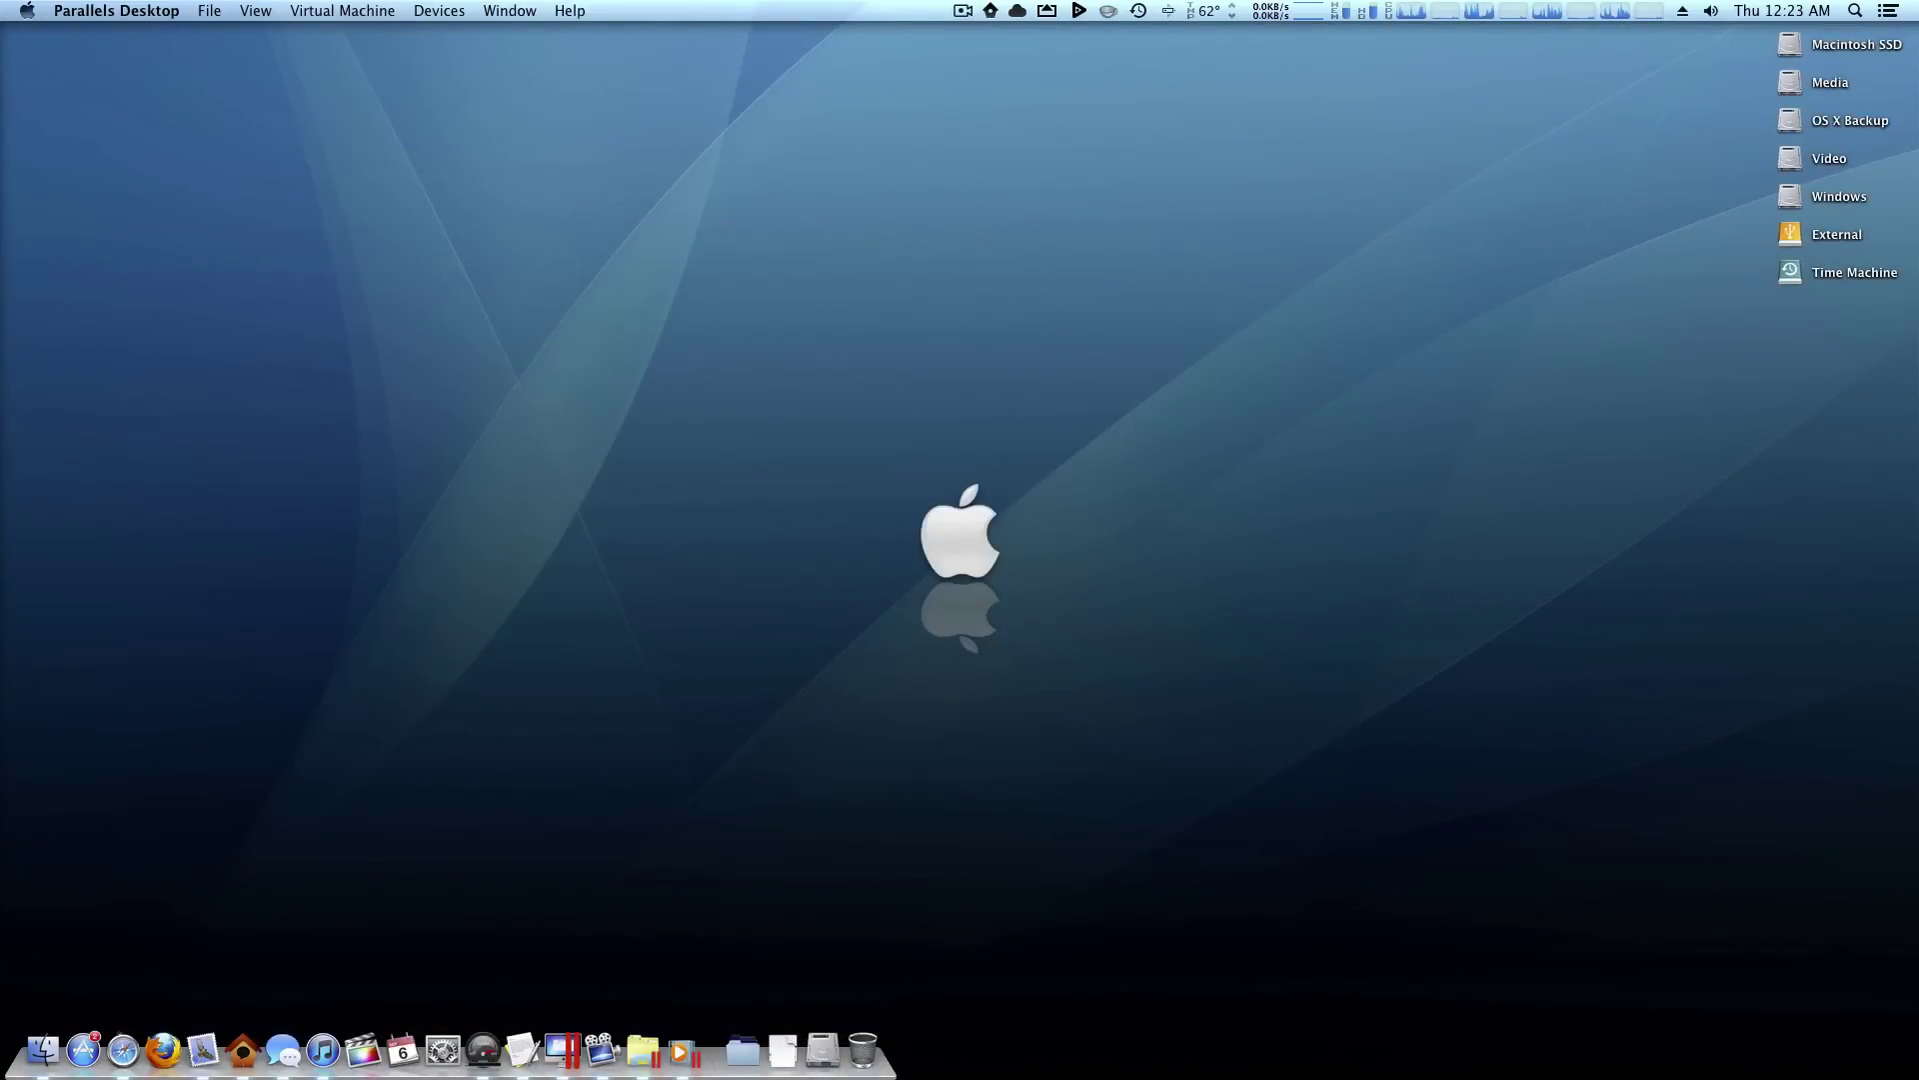
left_click(519, 282)
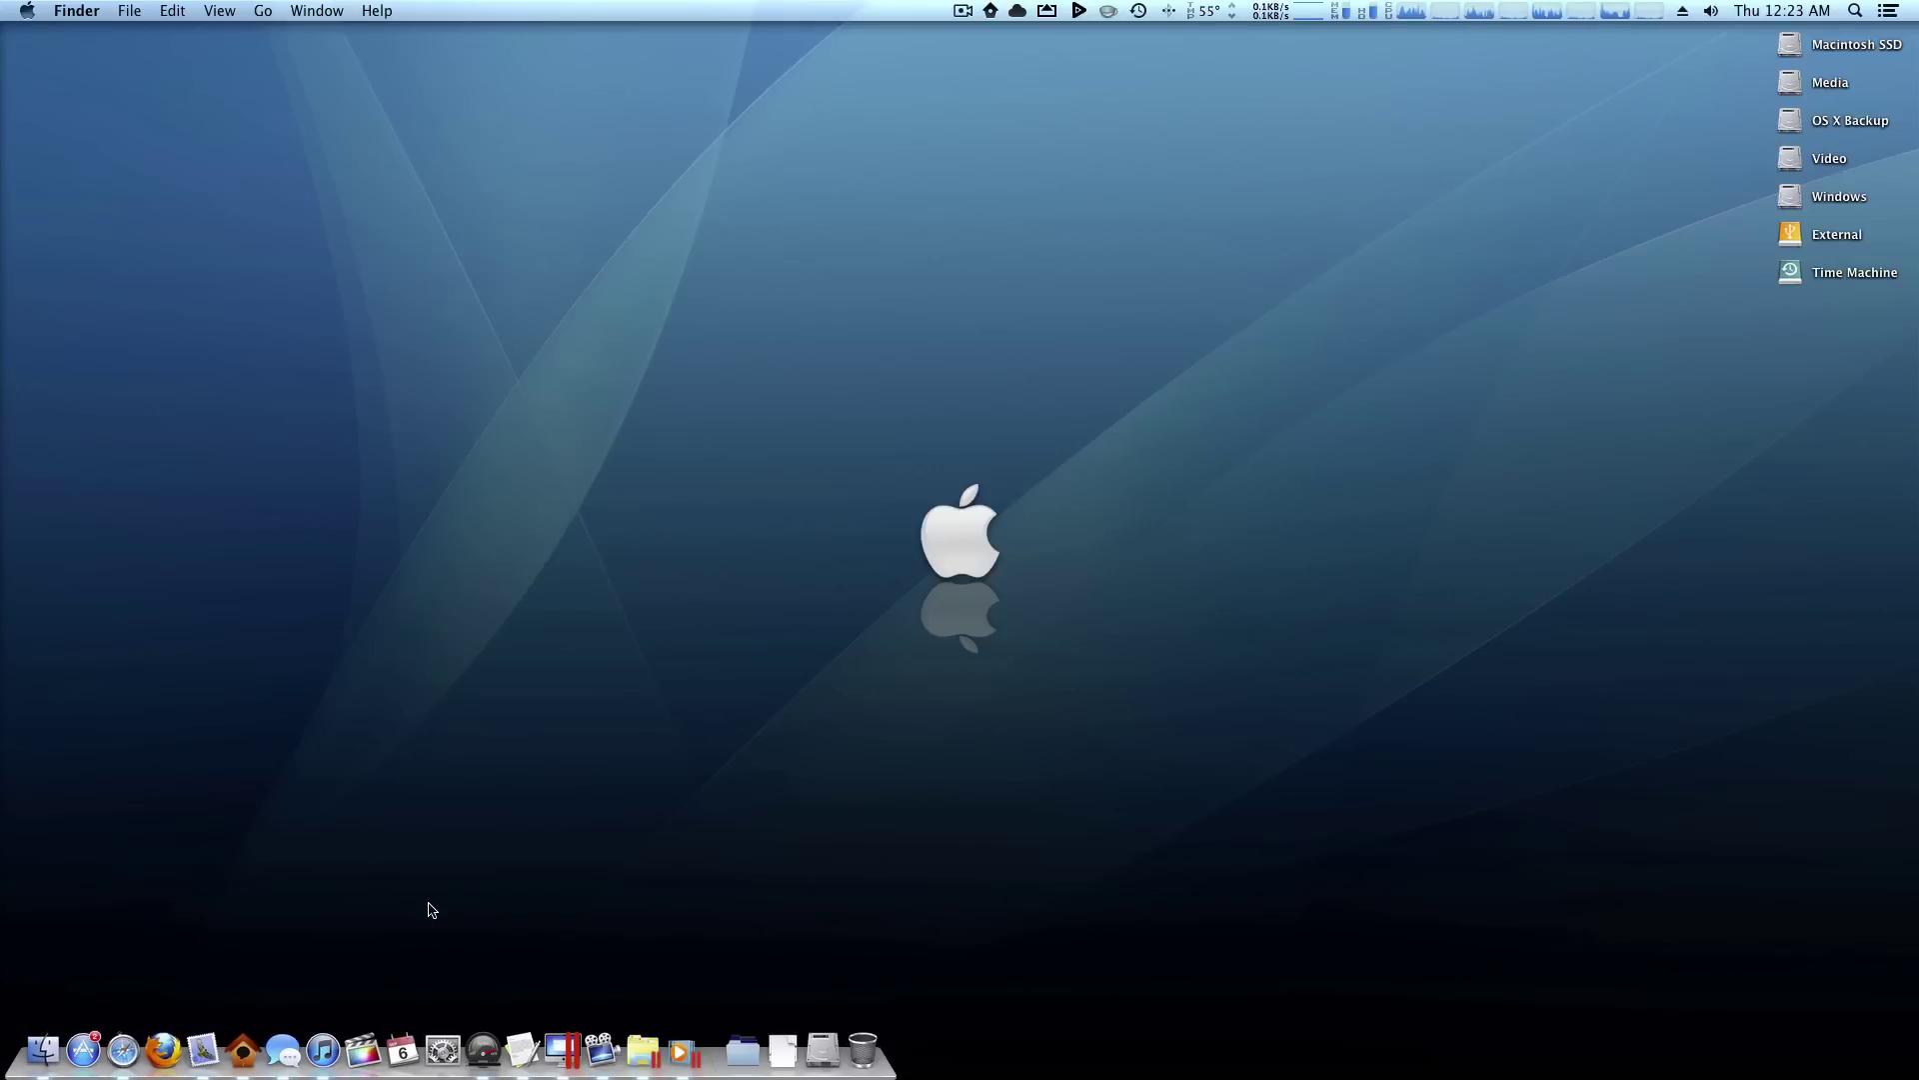
Open the Dock pane of System Preferences and reposition its window.
left_click(443, 1050)
left_click(899, 252)
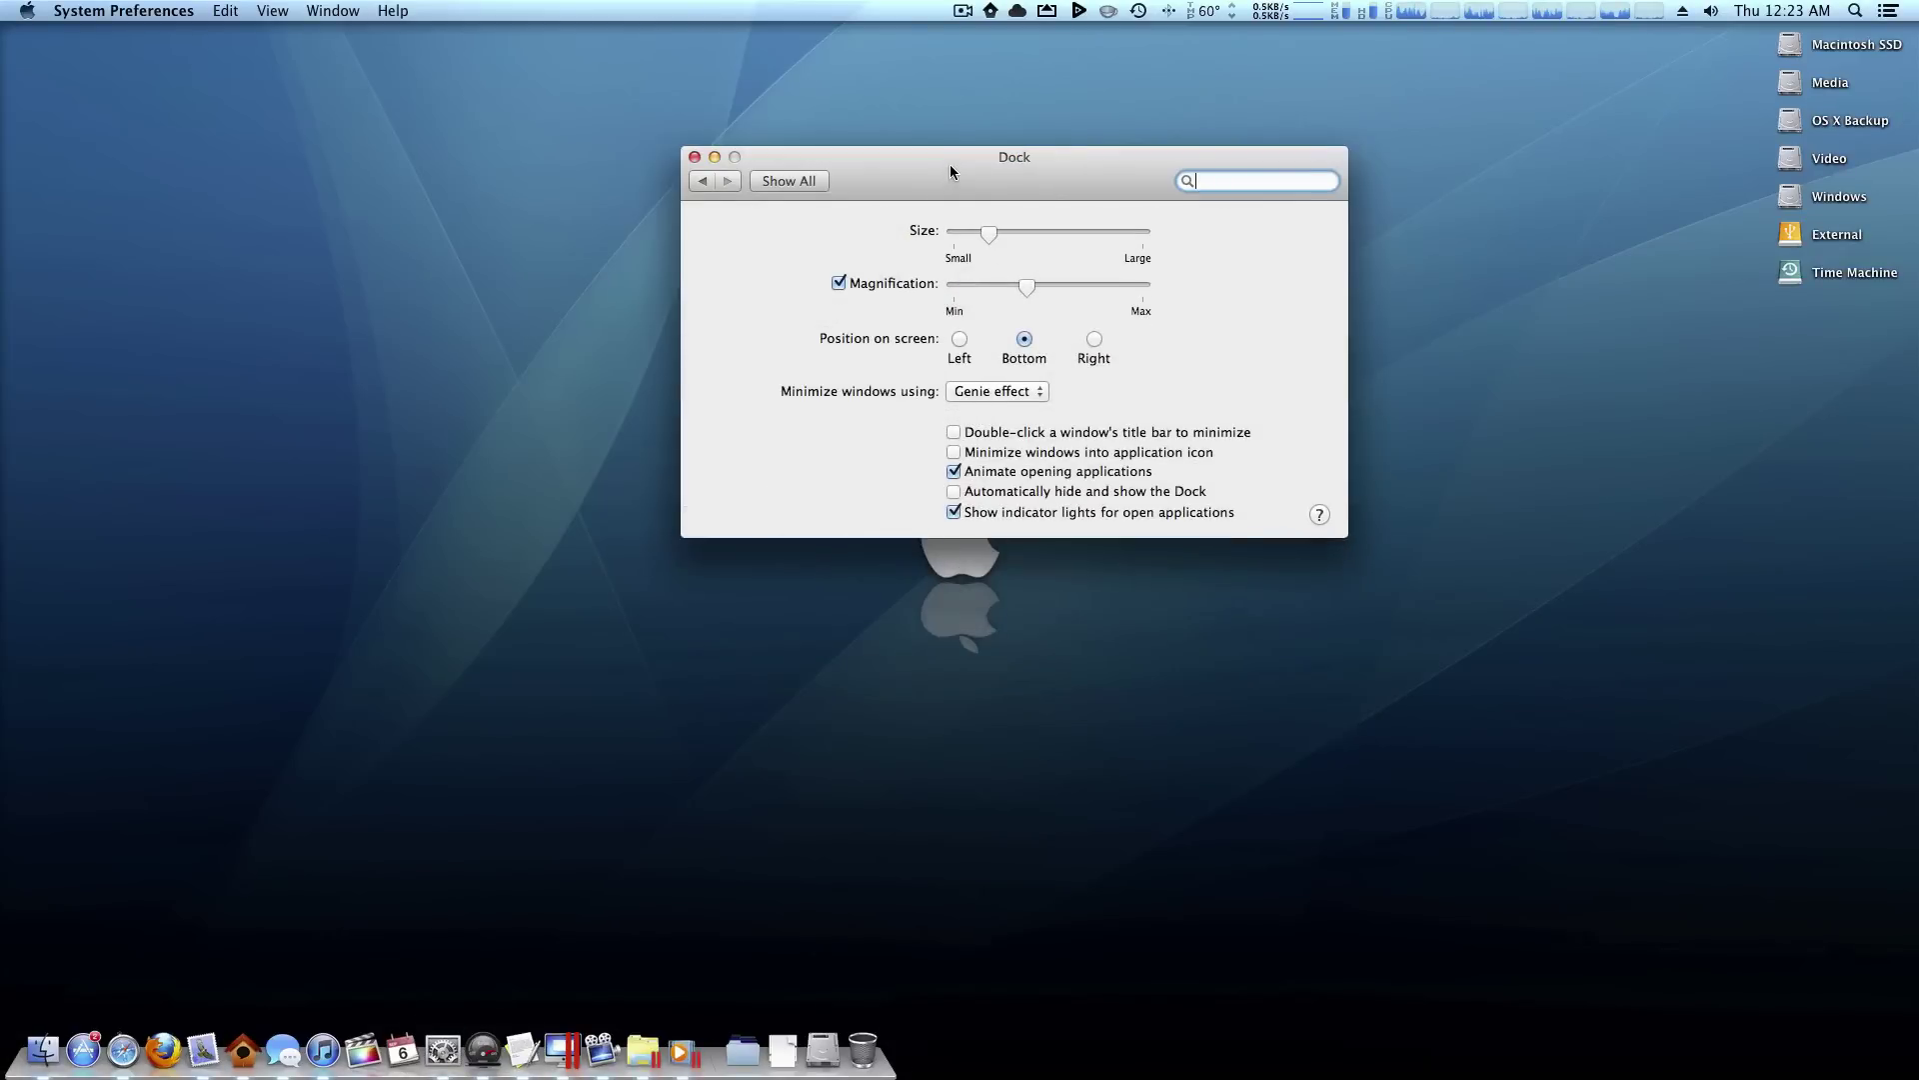
left_click_drag(949, 164, 940, 184)
Enlarge the Dock, shrink it to nearly its smallest size, and toggle the Magnification option.
left_click_drag(981, 249, 1115, 258)
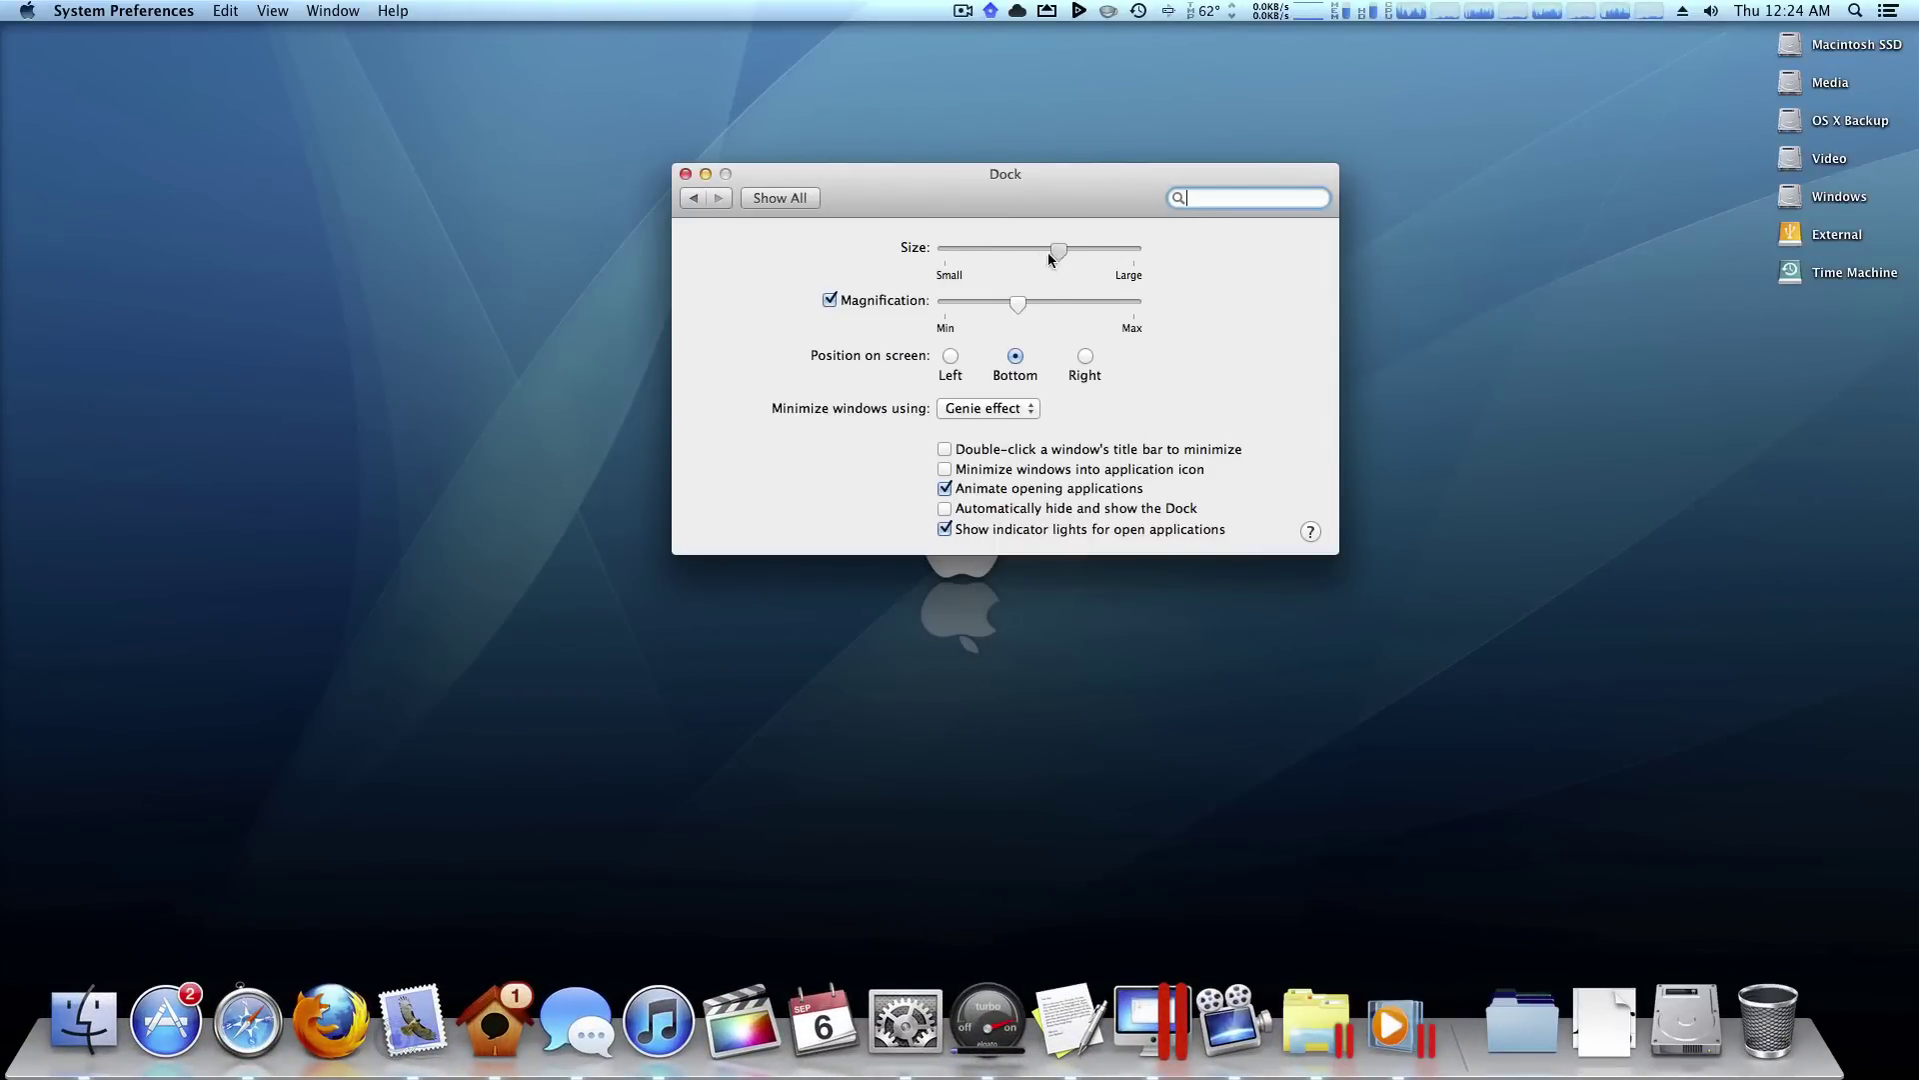
left_click_drag(1048, 253, 974, 251)
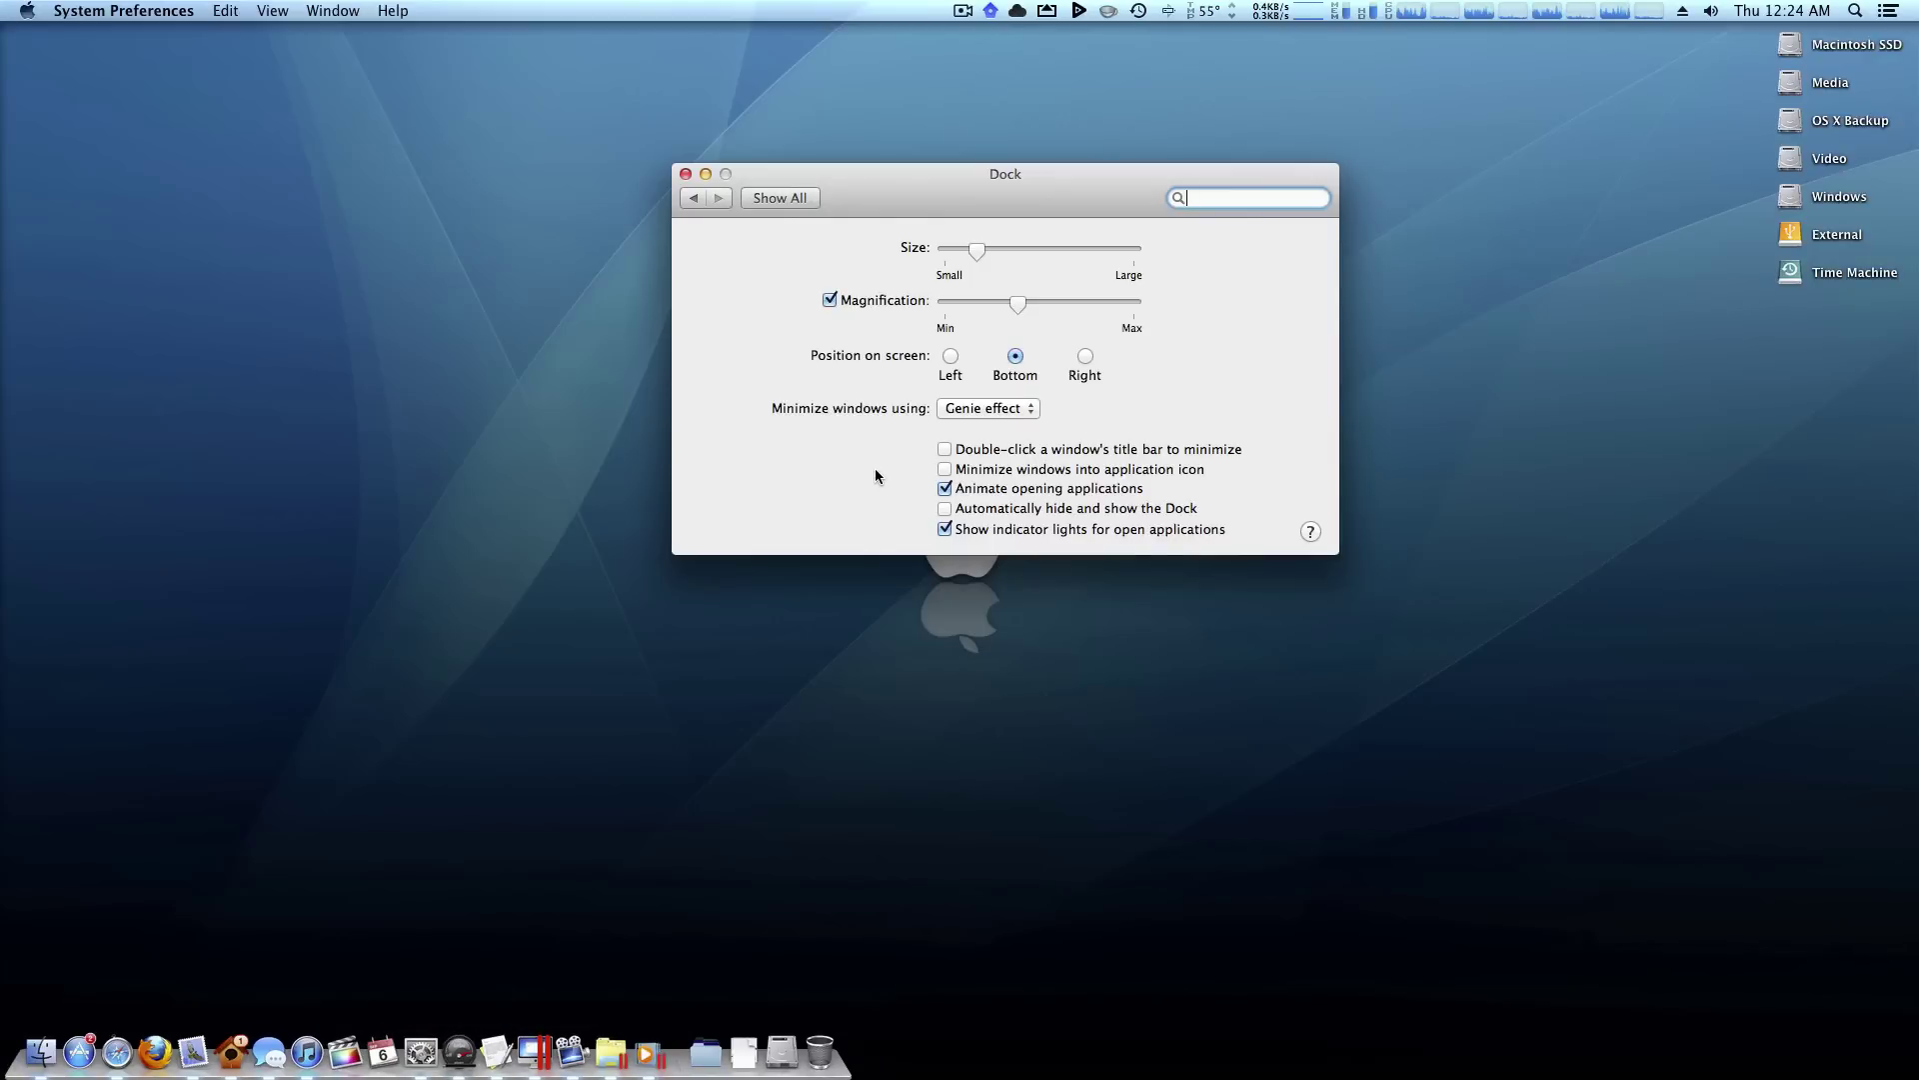
left_click(870, 302)
left_click(870, 302)
left_click(740, 754)
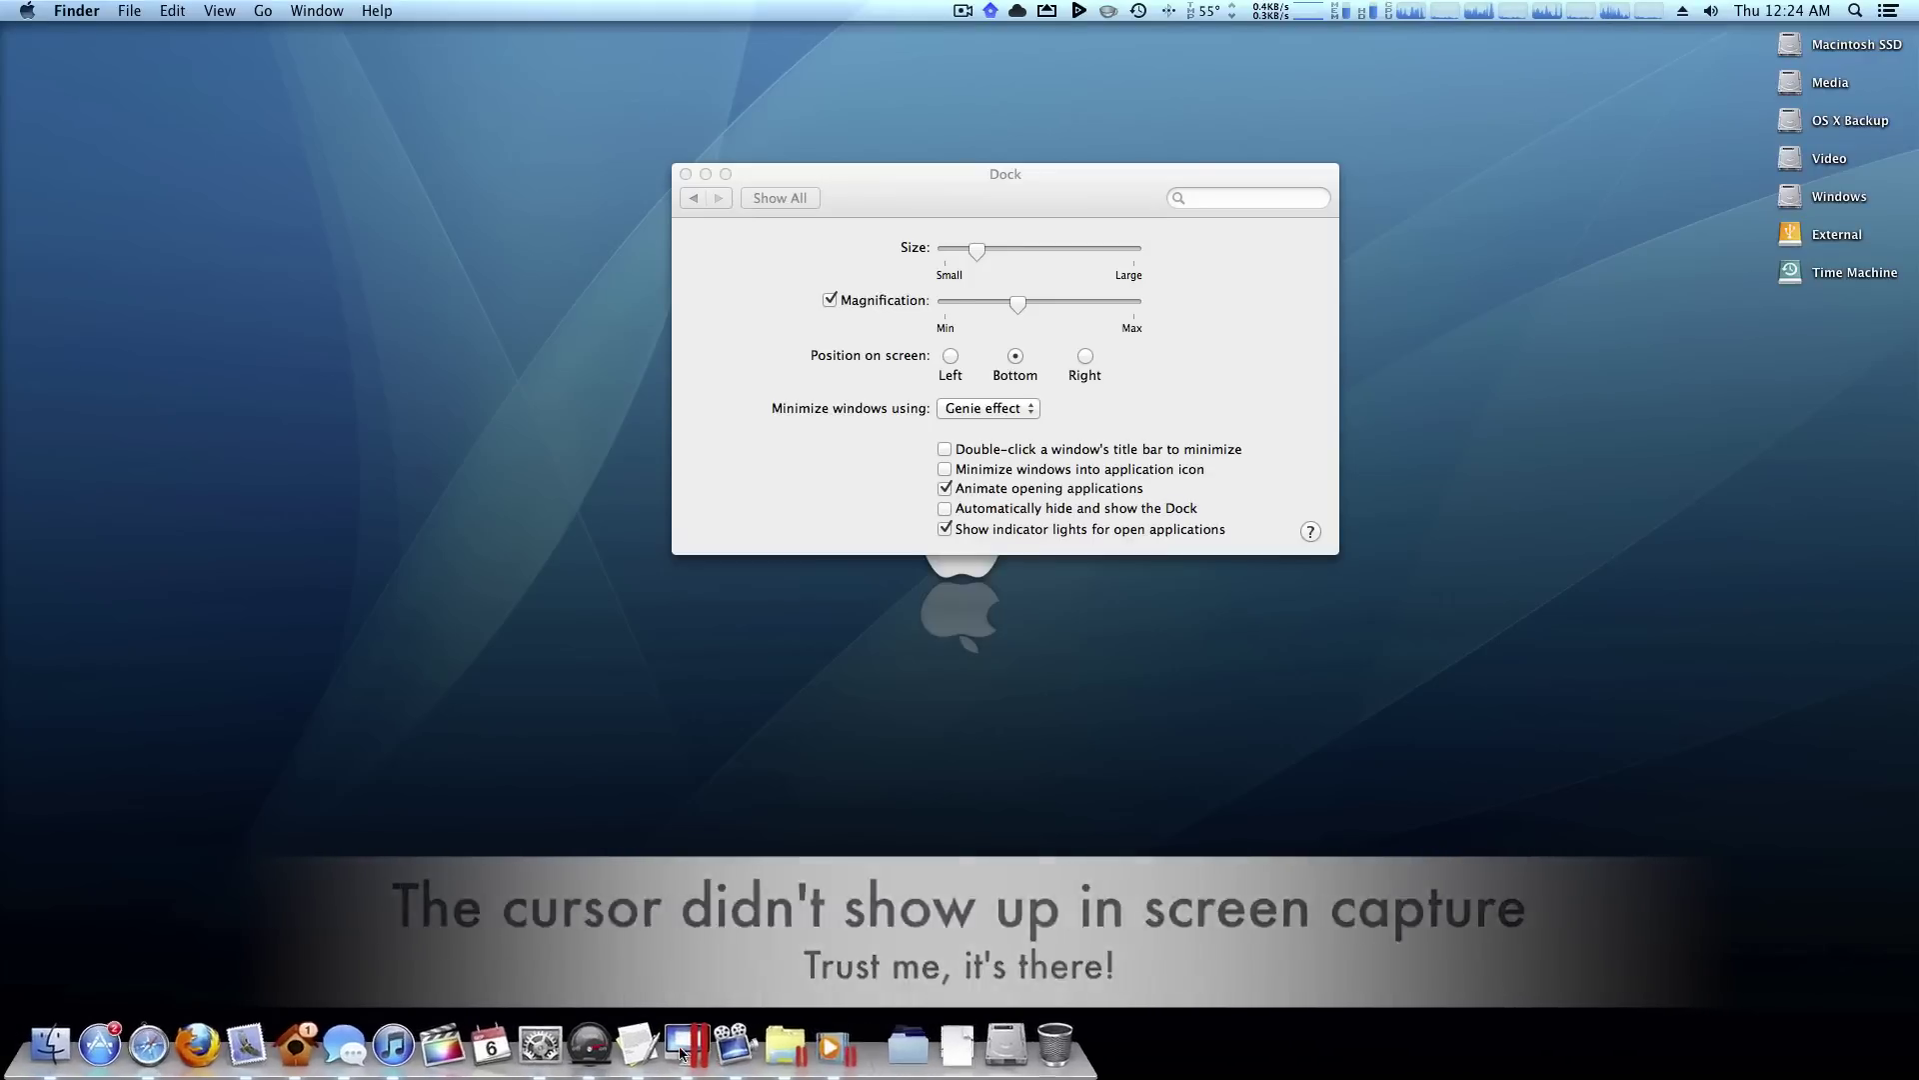
mouse_move(679, 1066)
left_mouse_down()
mouse_move(706, 970)
mouse_move(702, 1066)
left_mouse_up()
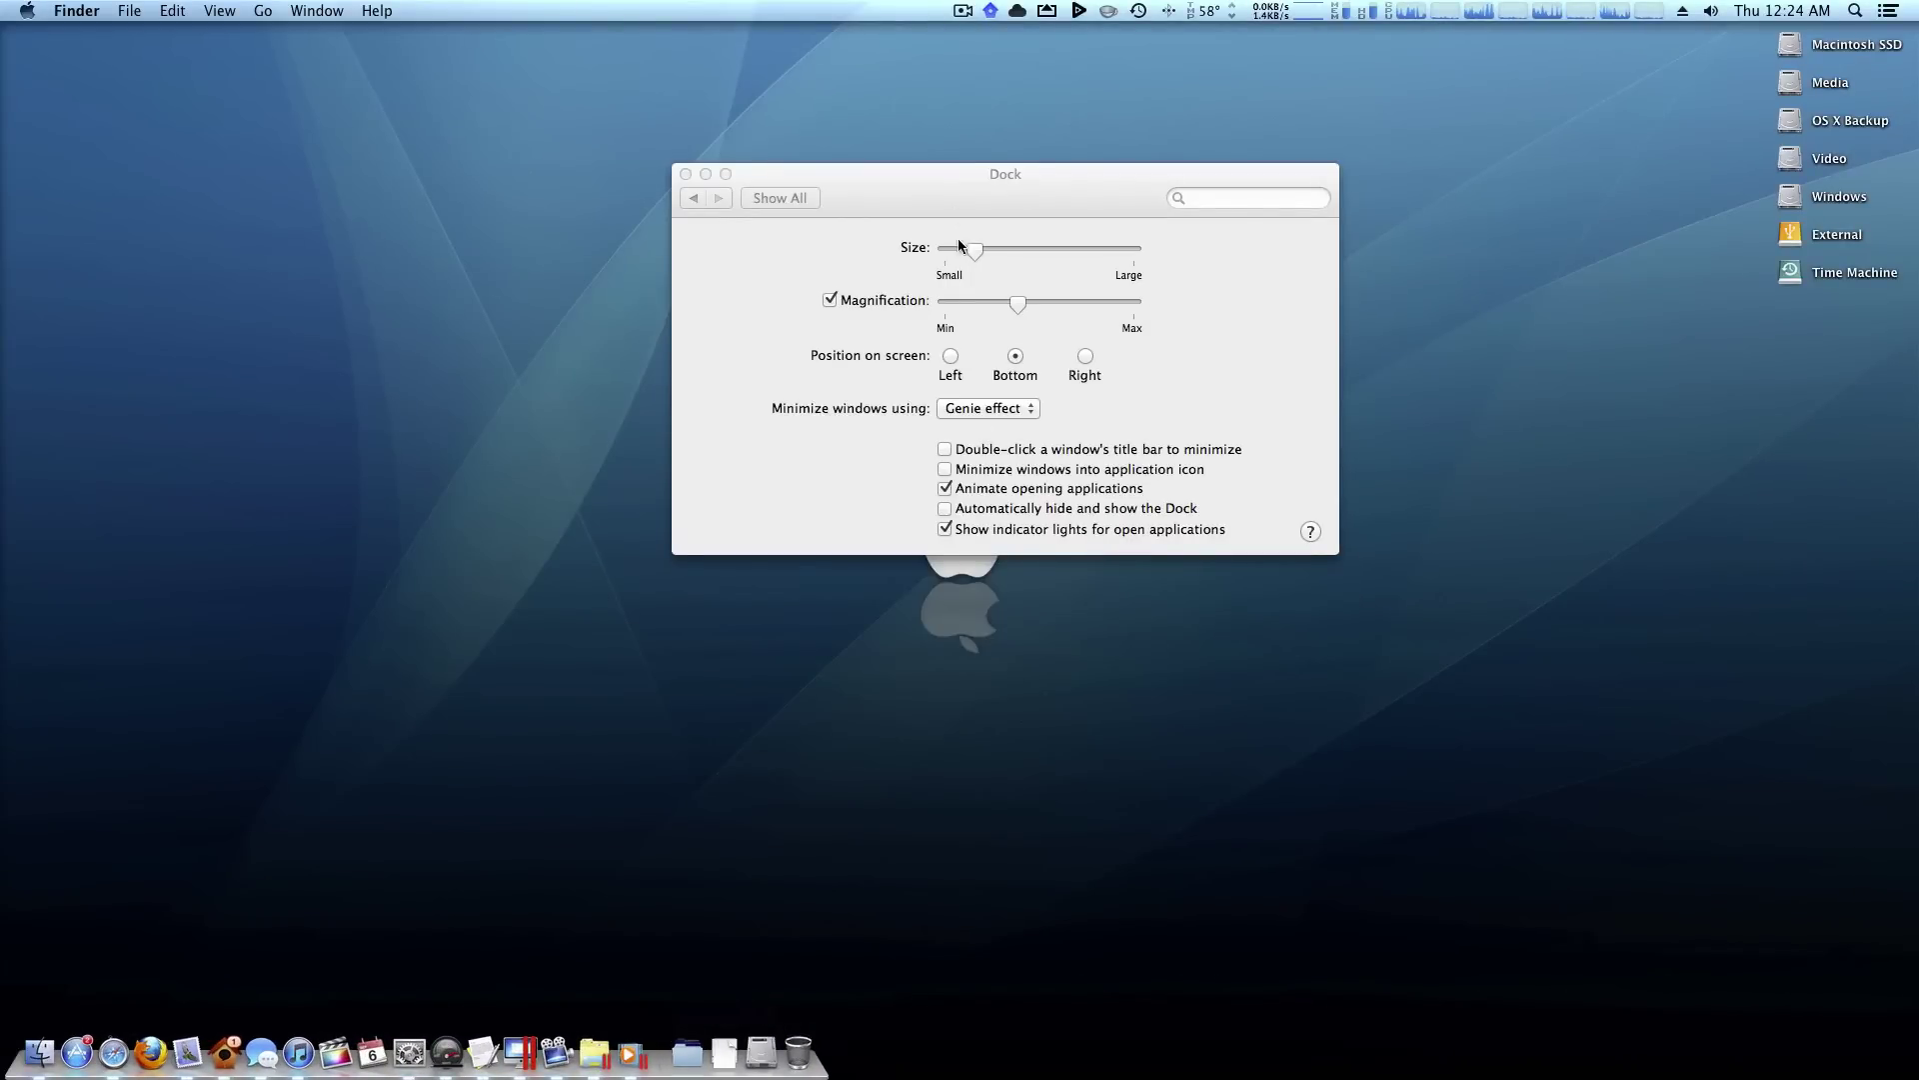
left_click(951, 190)
left_click(869, 700)
left_click(1195, 380)
Move the Dock to the right screen edge, then back to the bottom.
left_click(1085, 357)
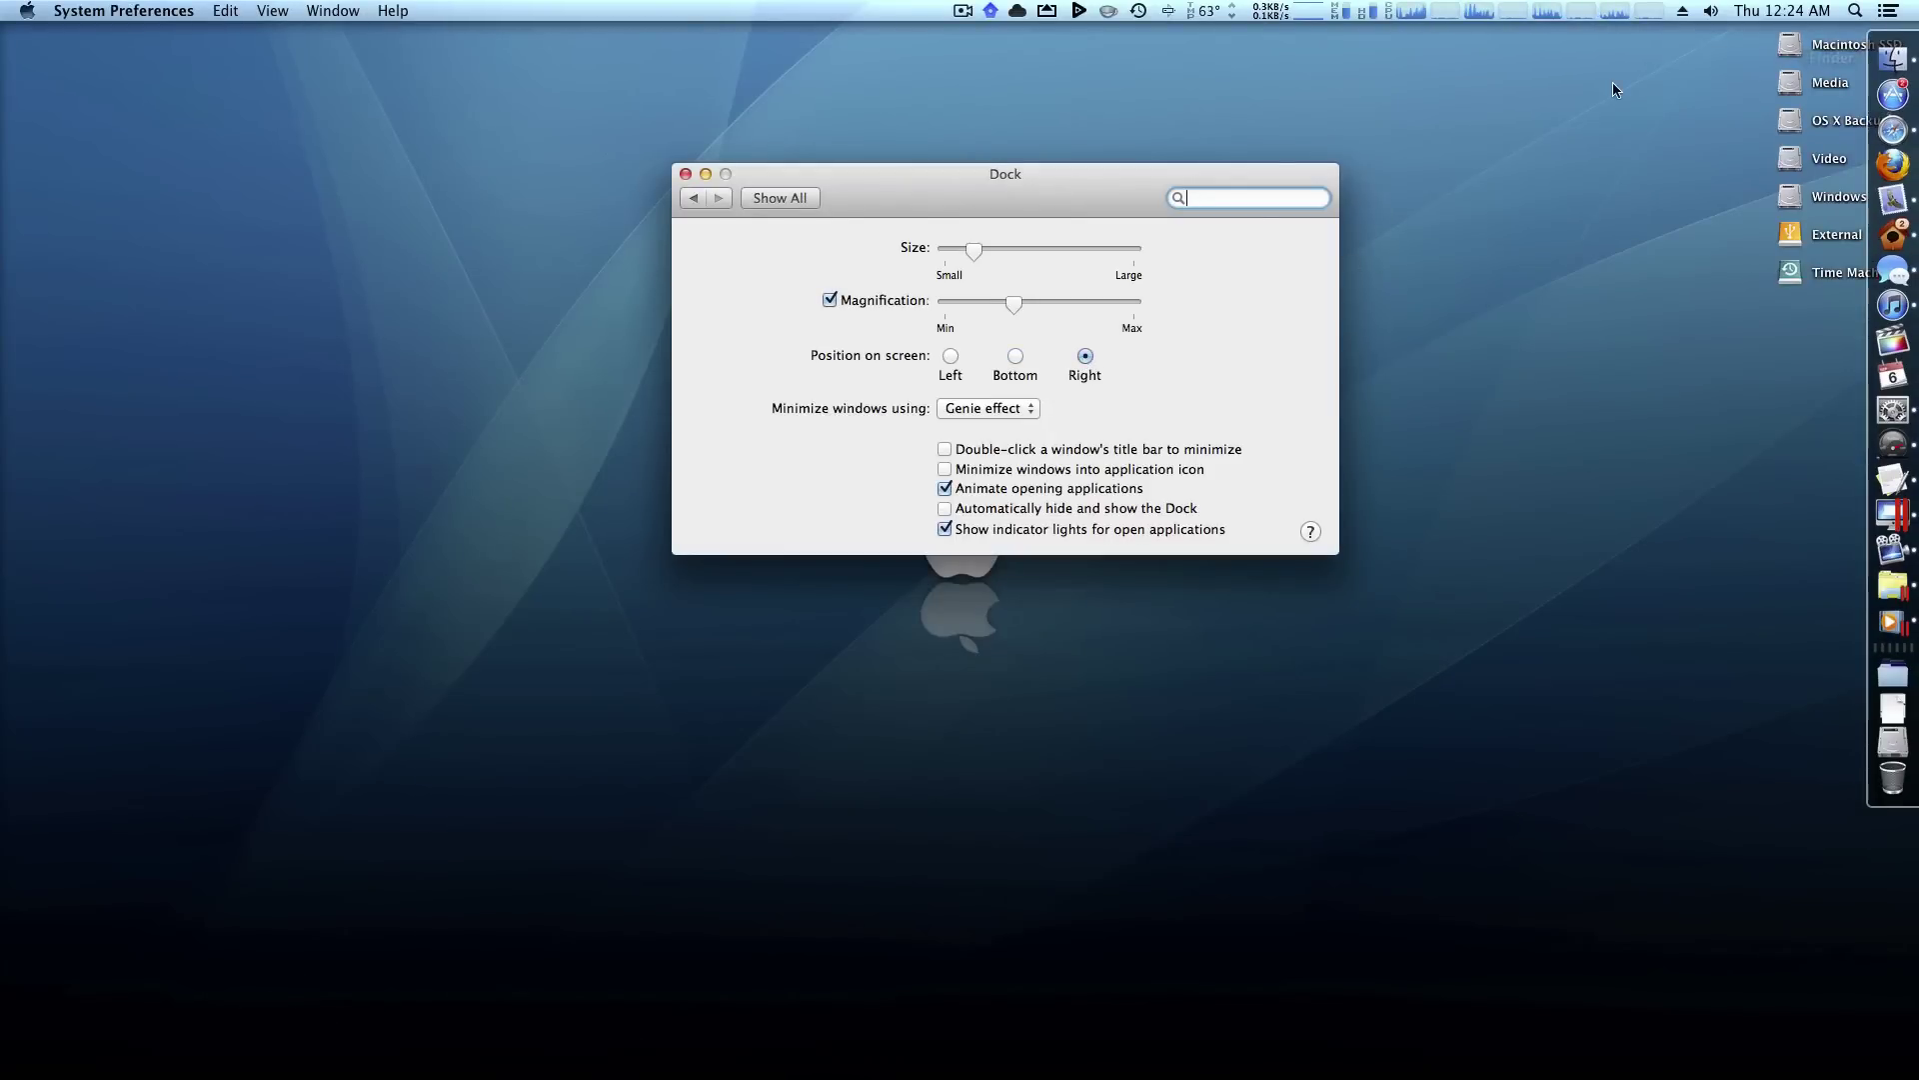
left_click(1796, 44)
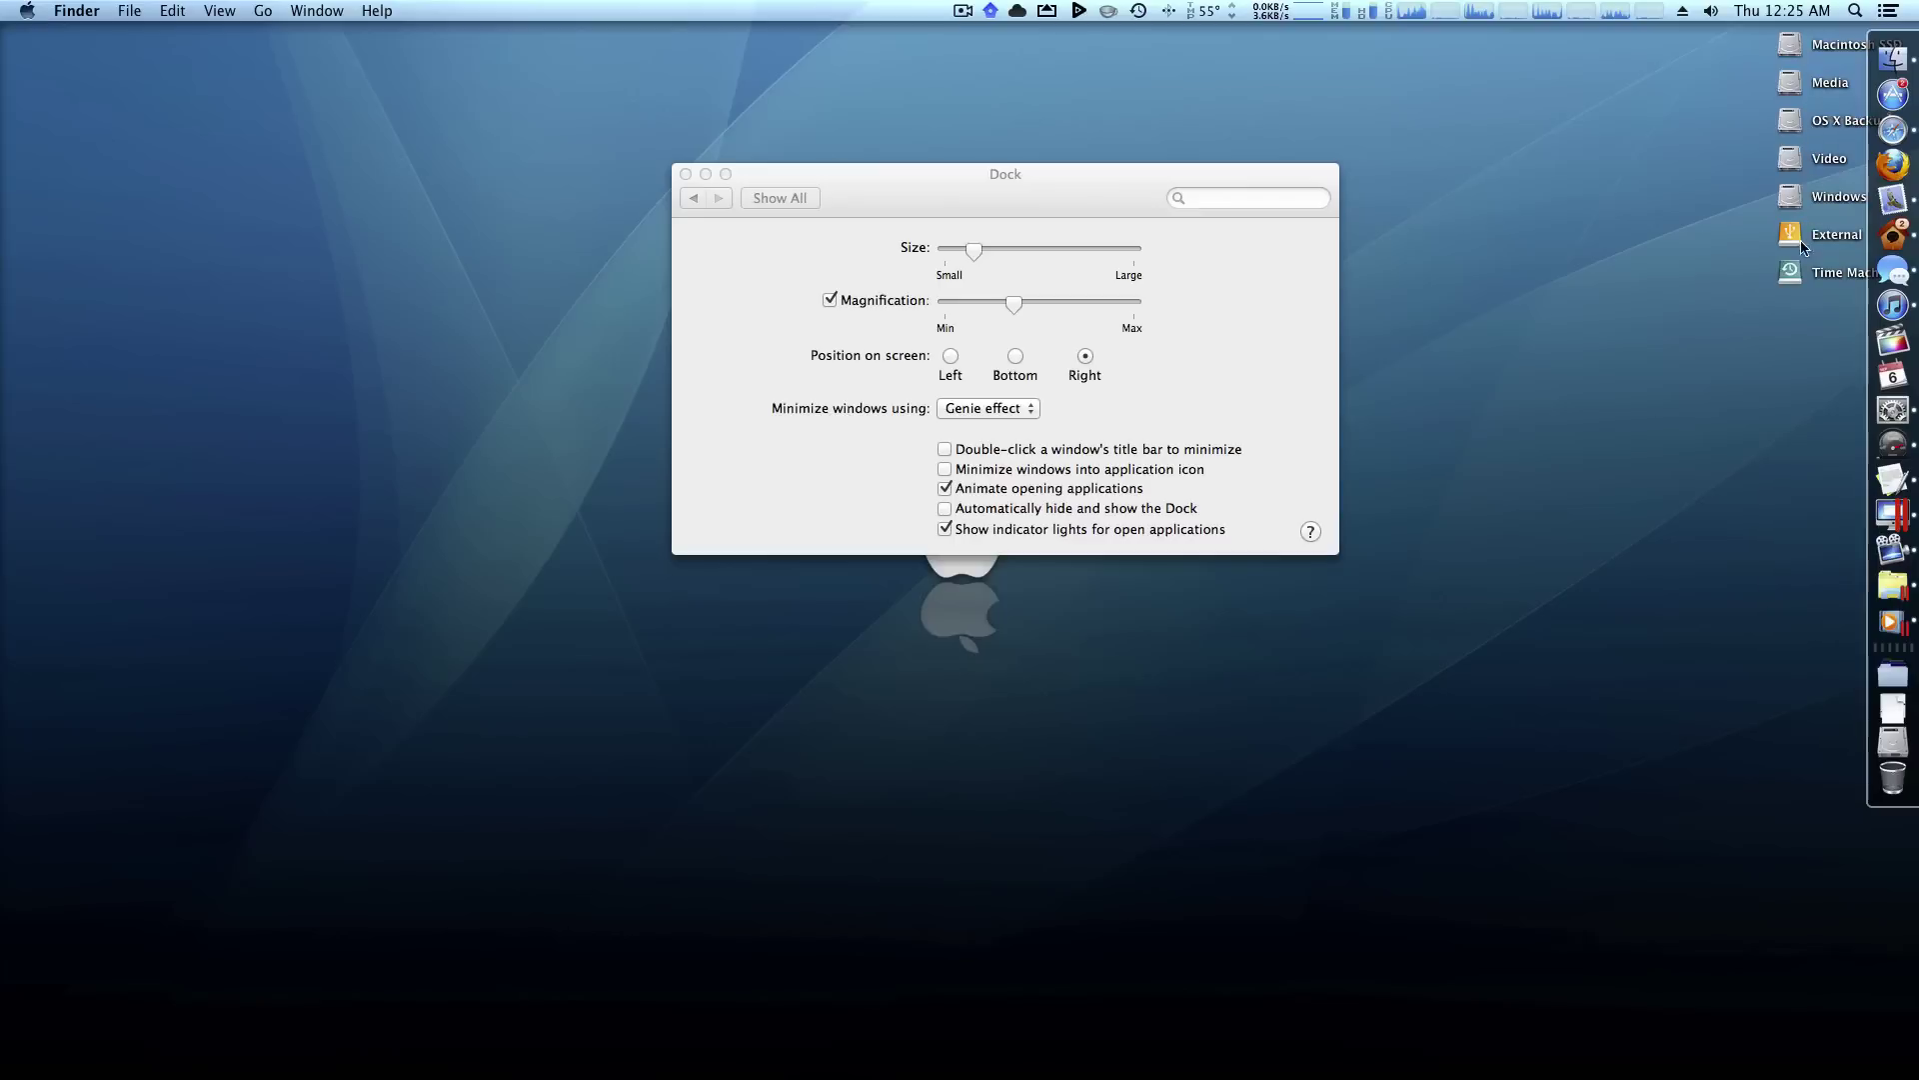
left_click(1169, 185)
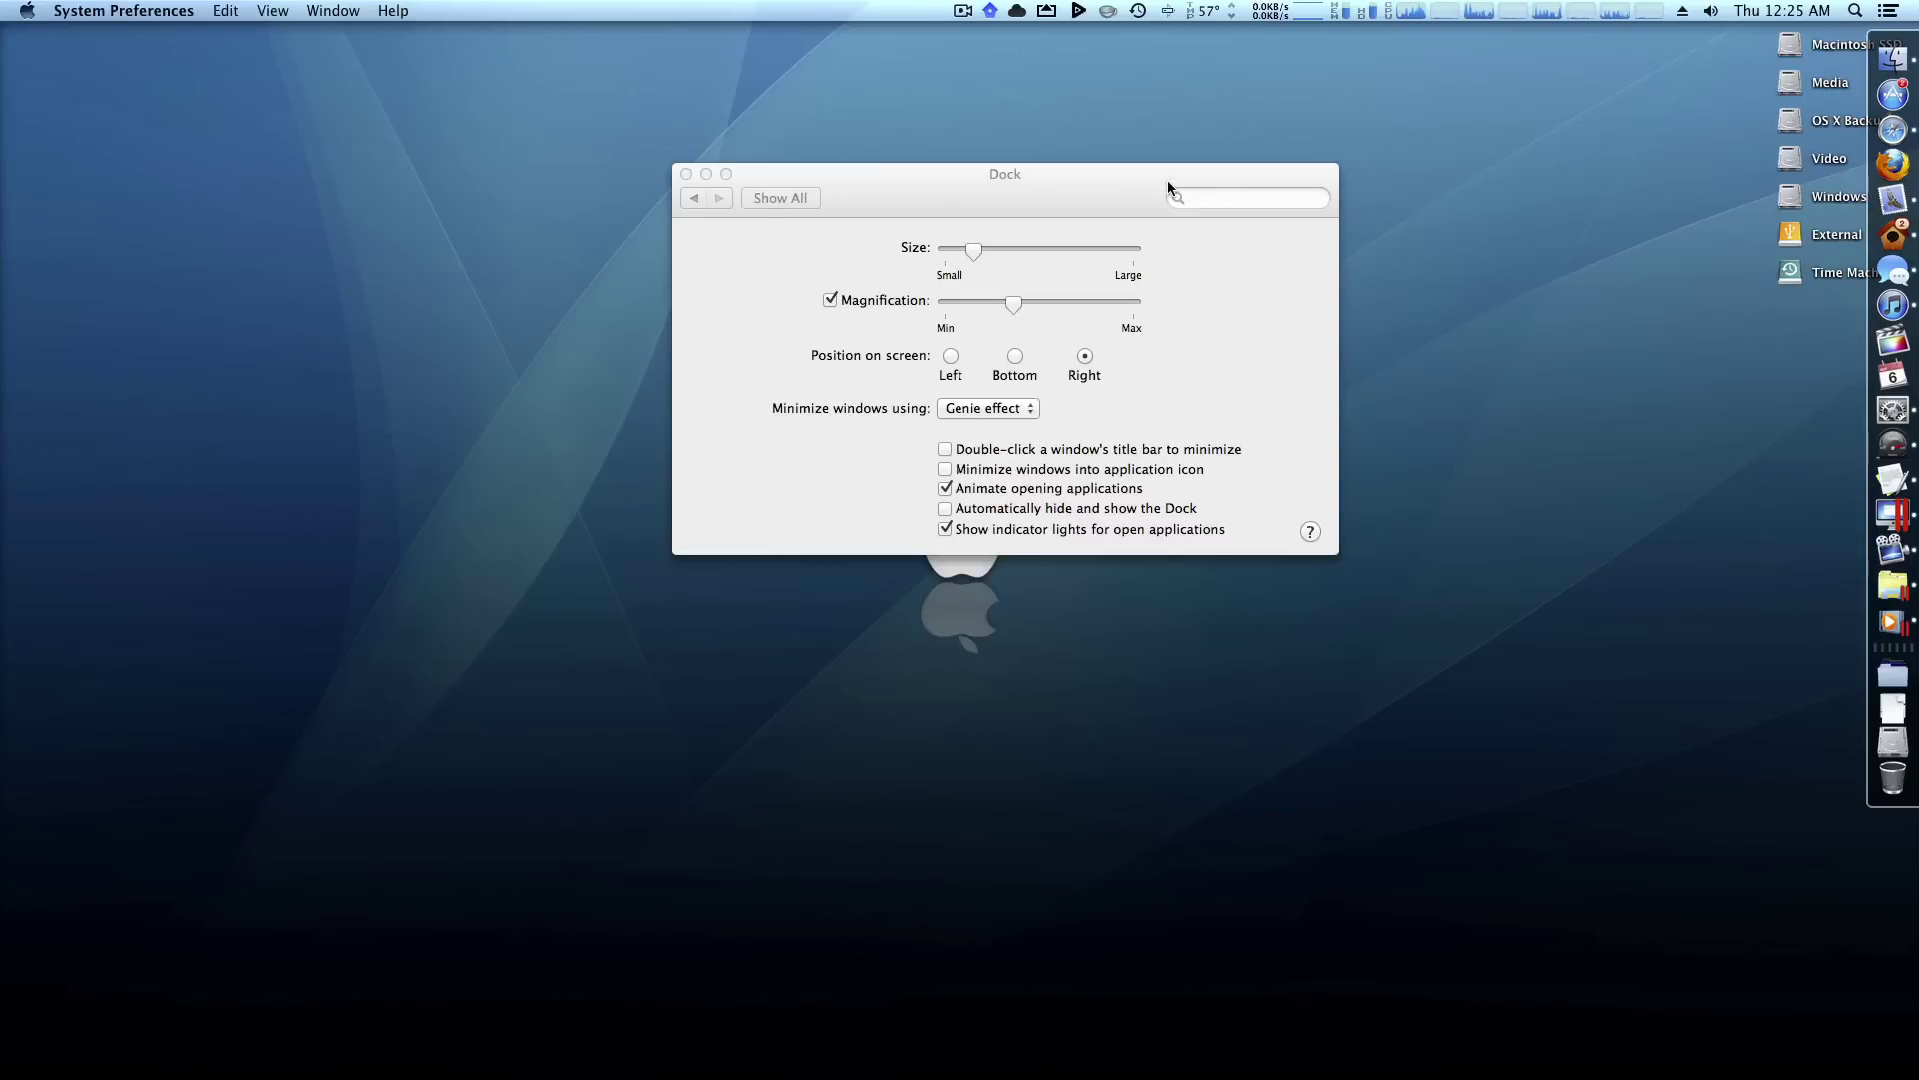
left_click(1017, 357)
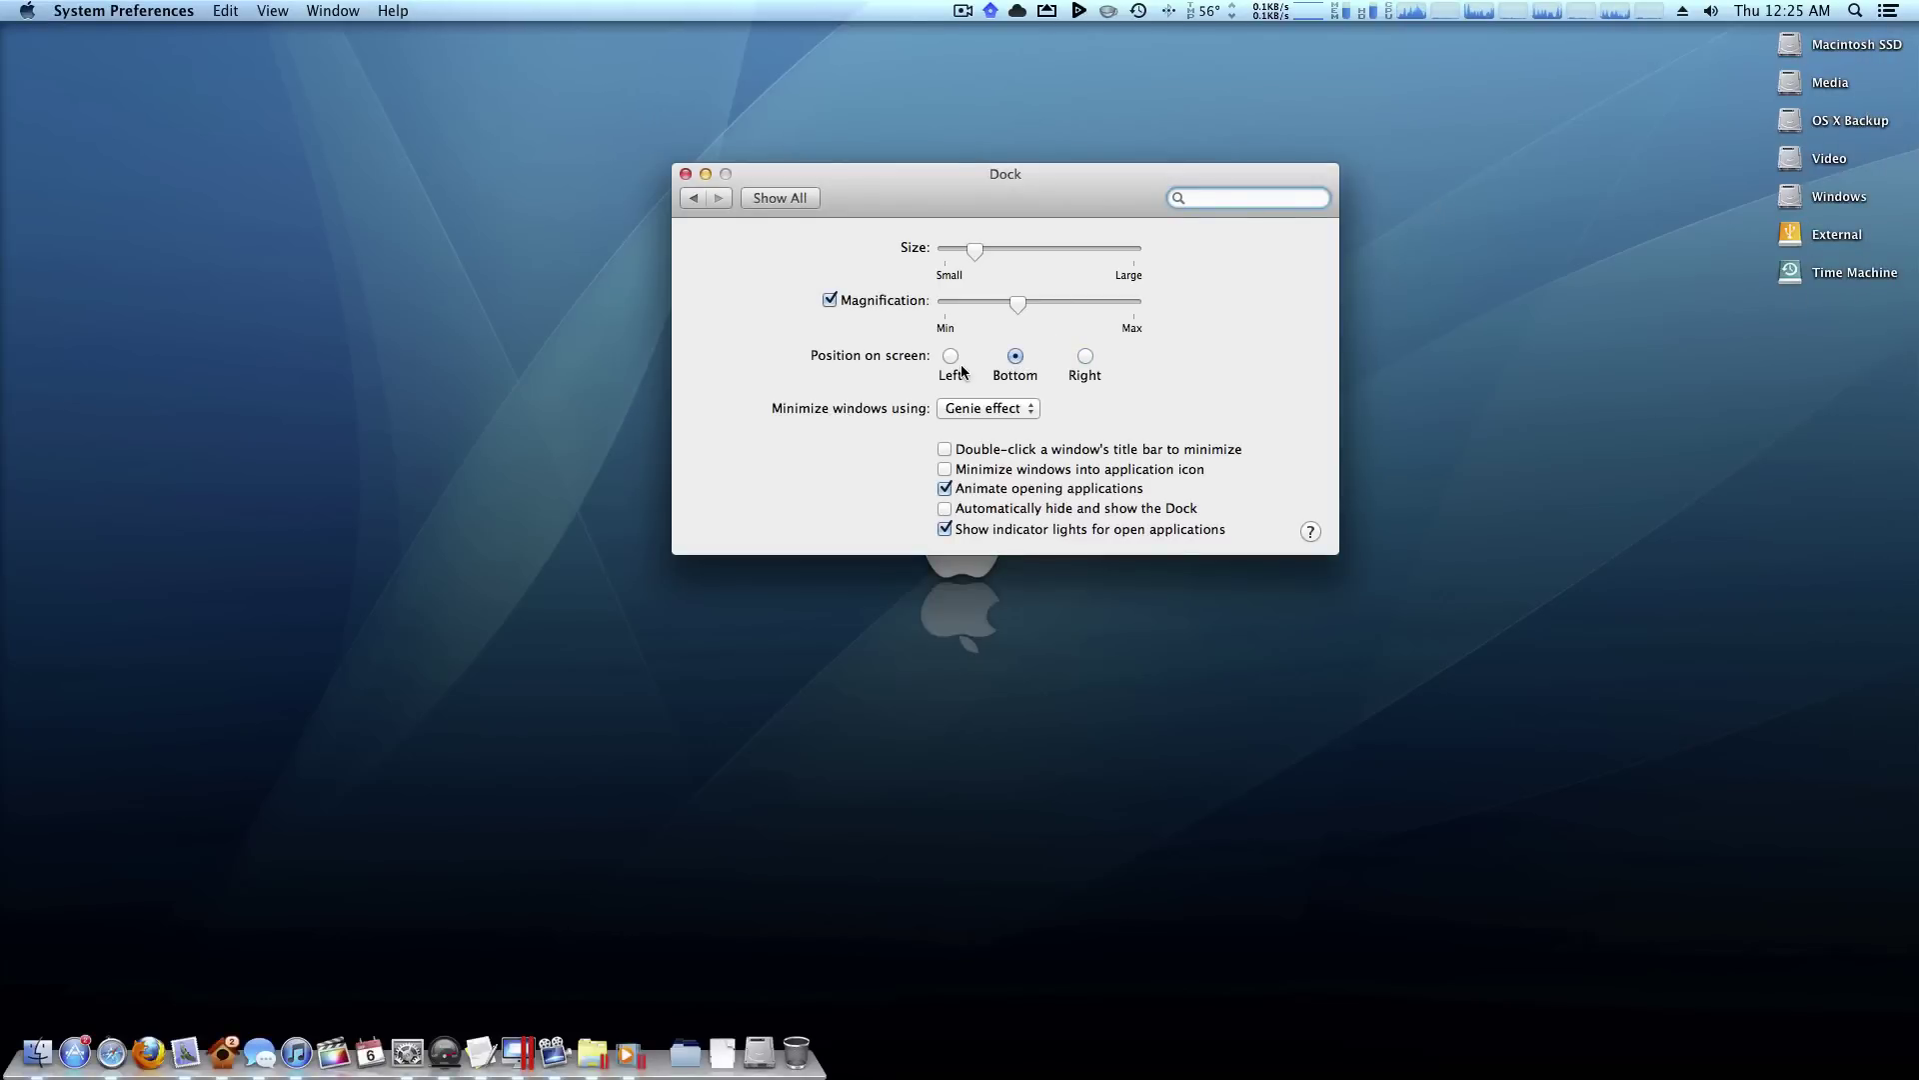
Move the Dock to the left edge, return it to the bottom, and quit System Preferences.
left_click_drag(976, 216, 797, 240)
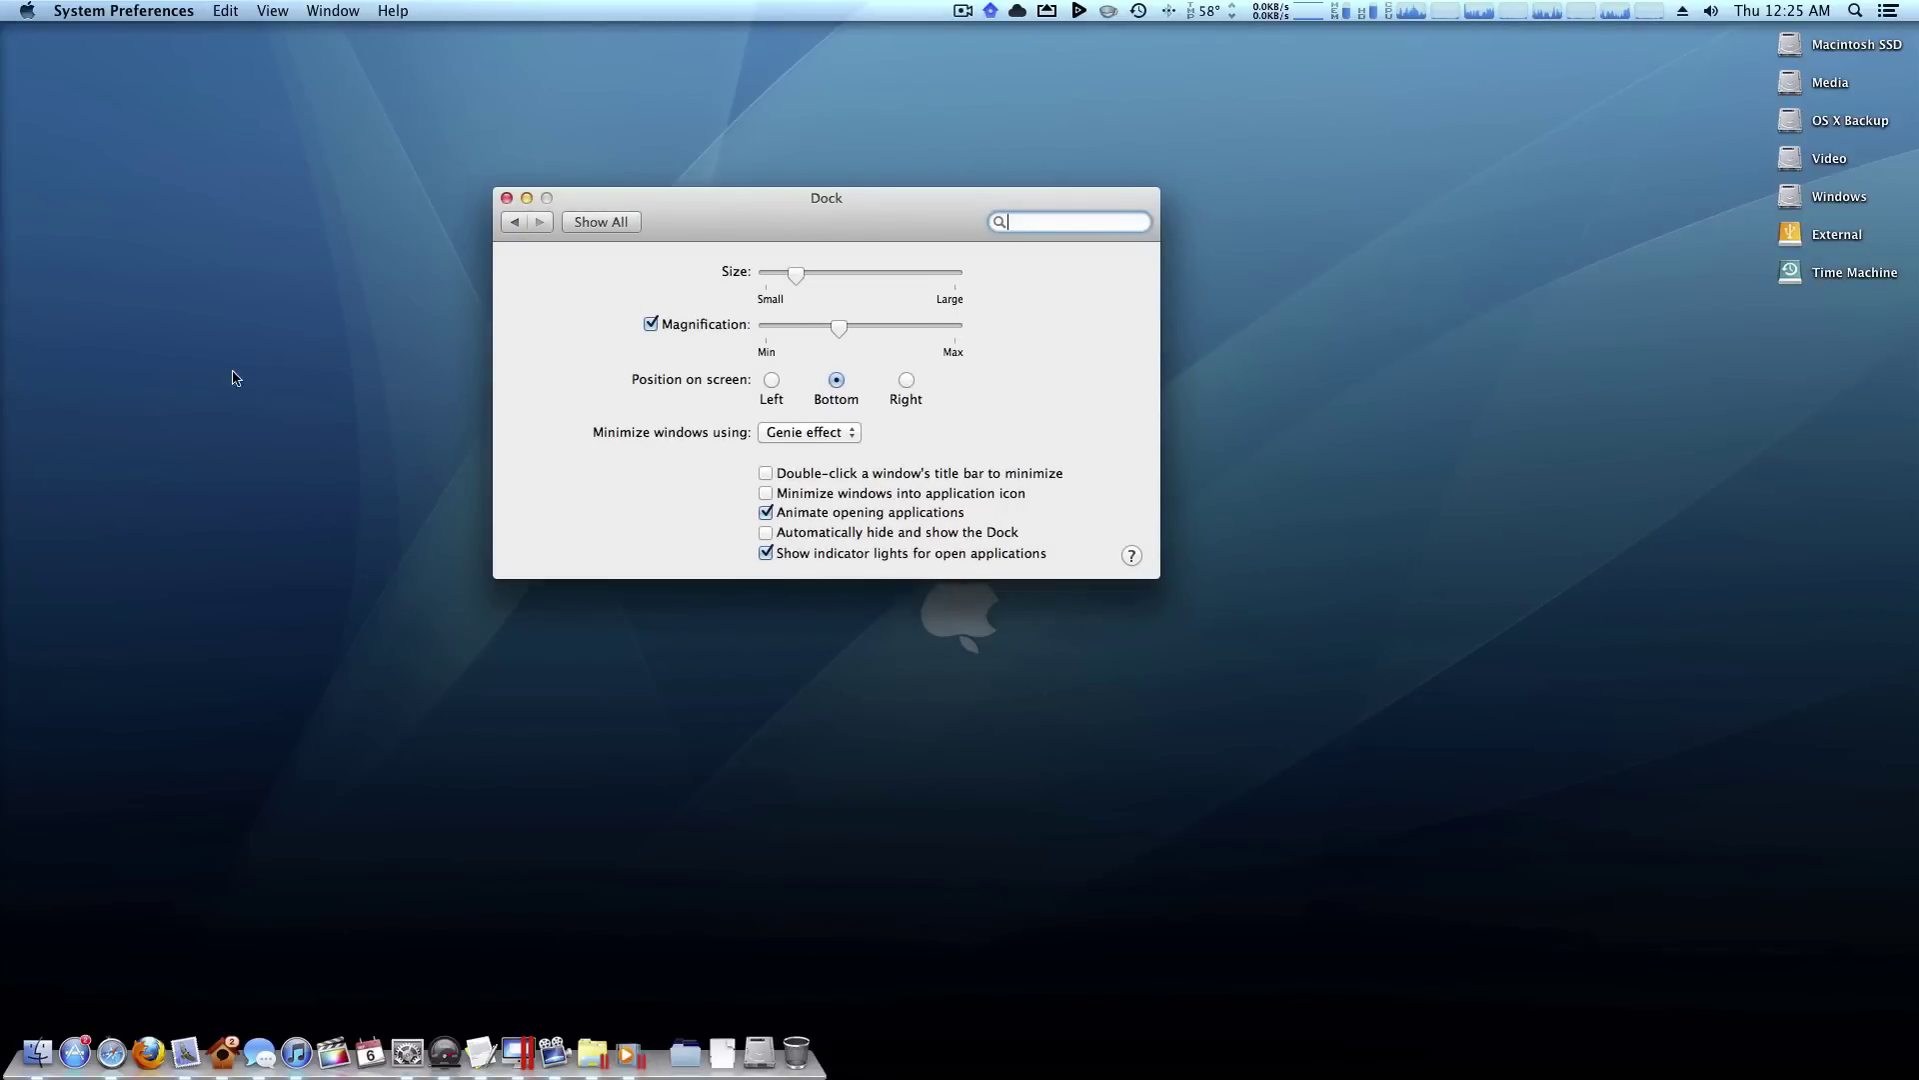
left_click(776, 388)
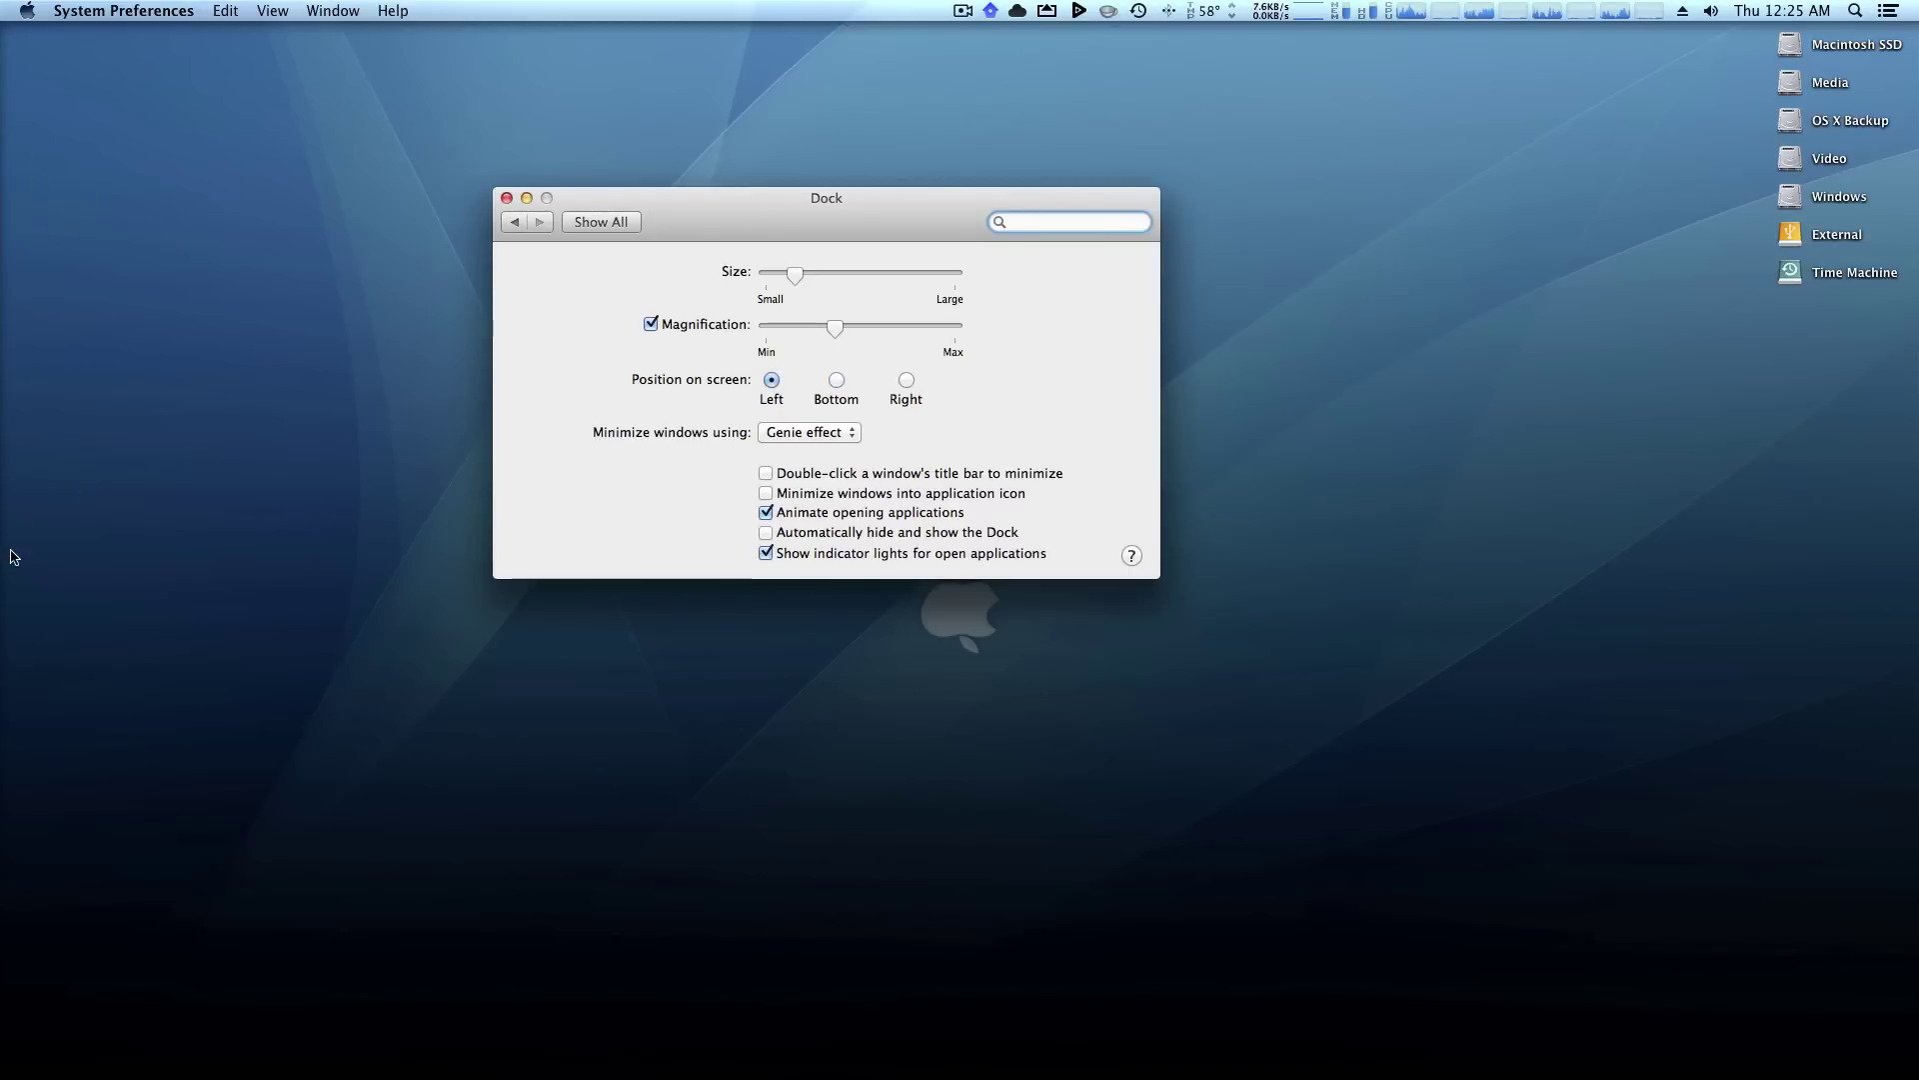
left_click(836, 381)
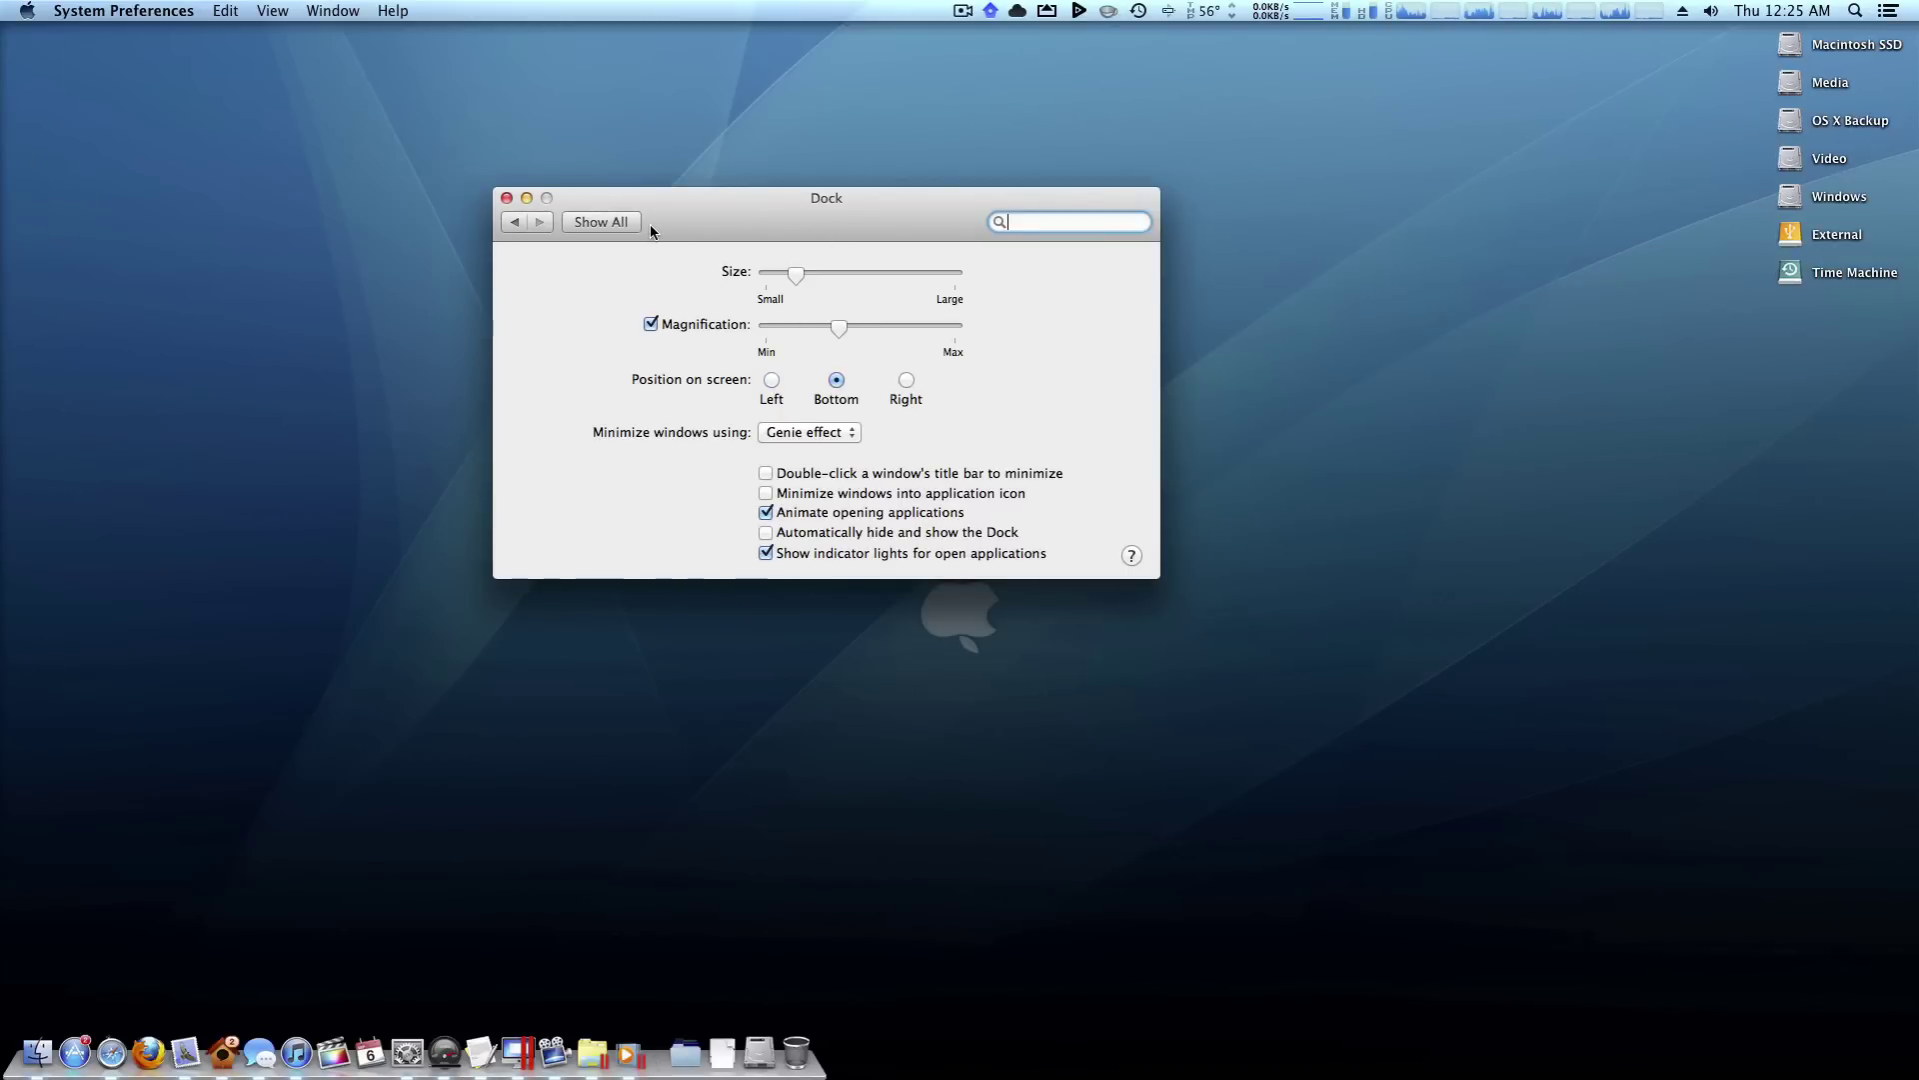
key("super+q")
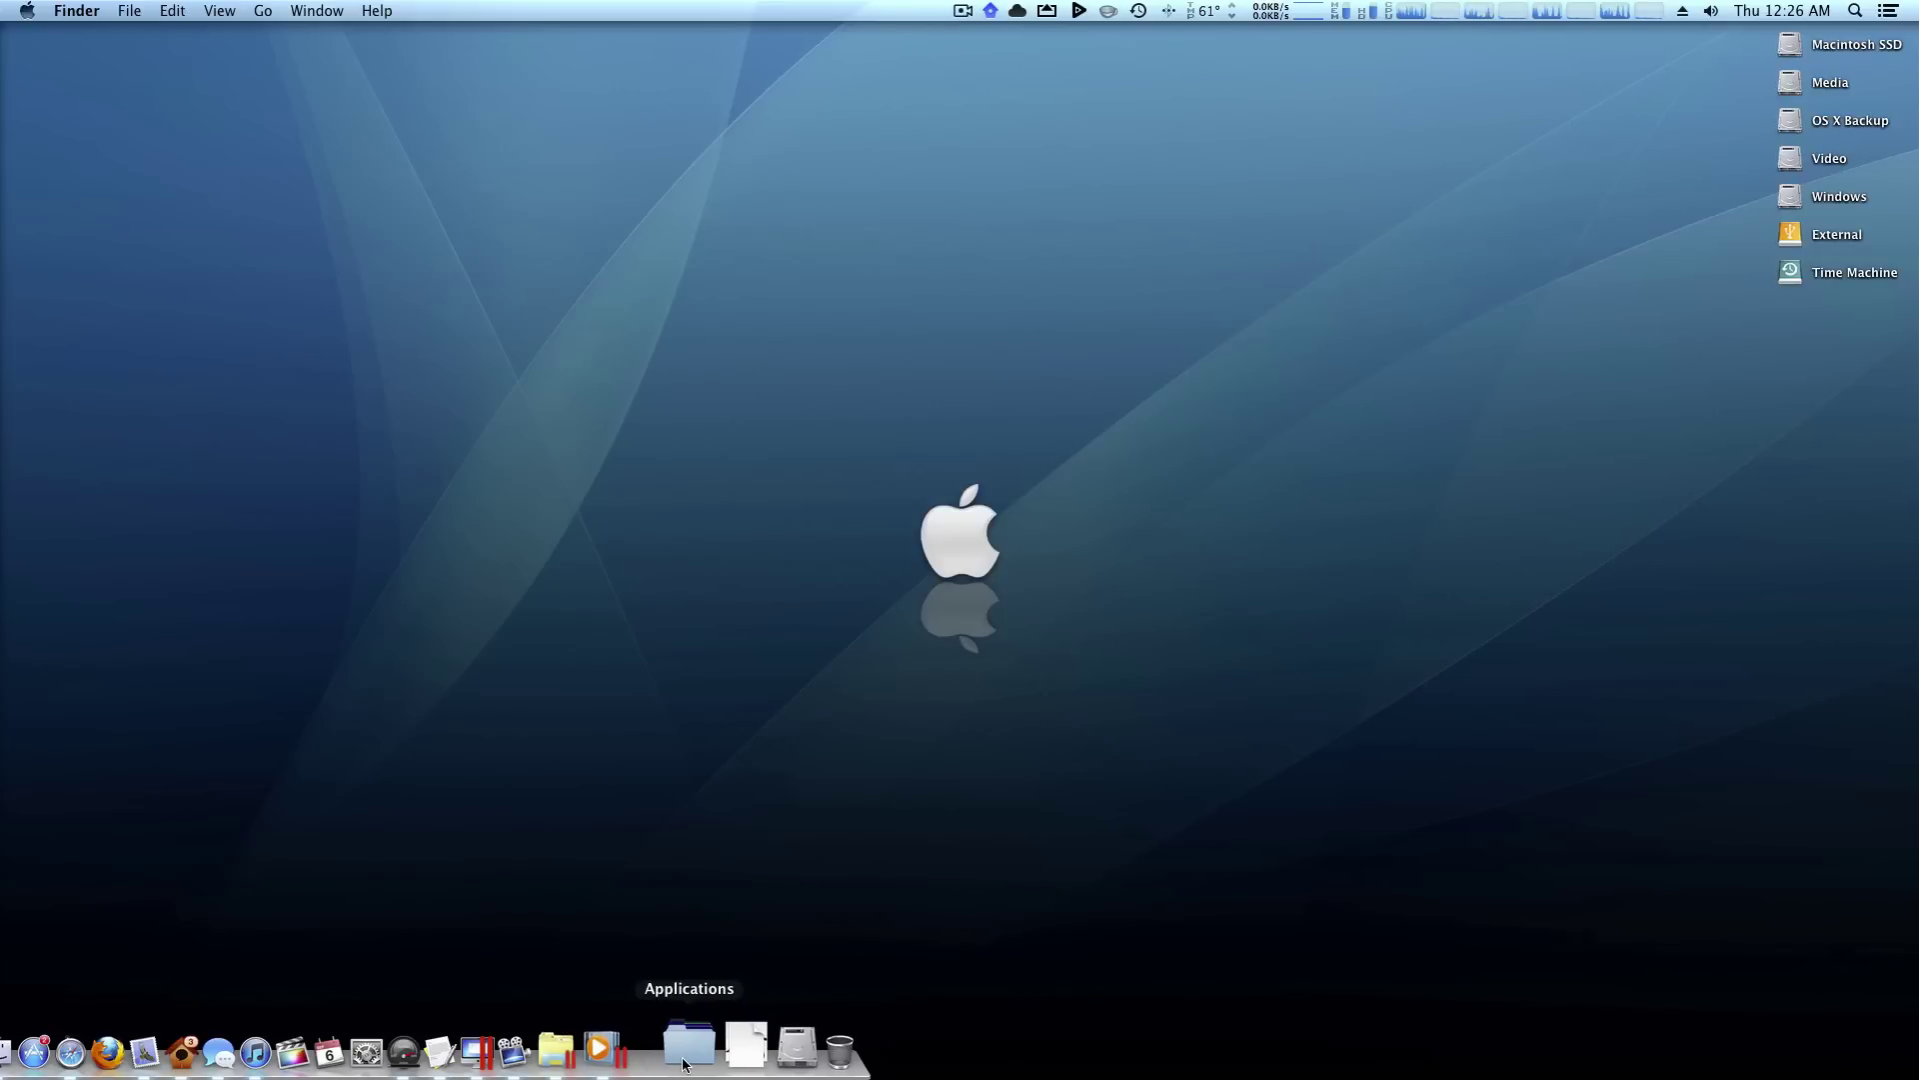
Open an All My Files Finder window, show the Windows 7 Explorer Computer view, then switch back.
left_click(50, 1042)
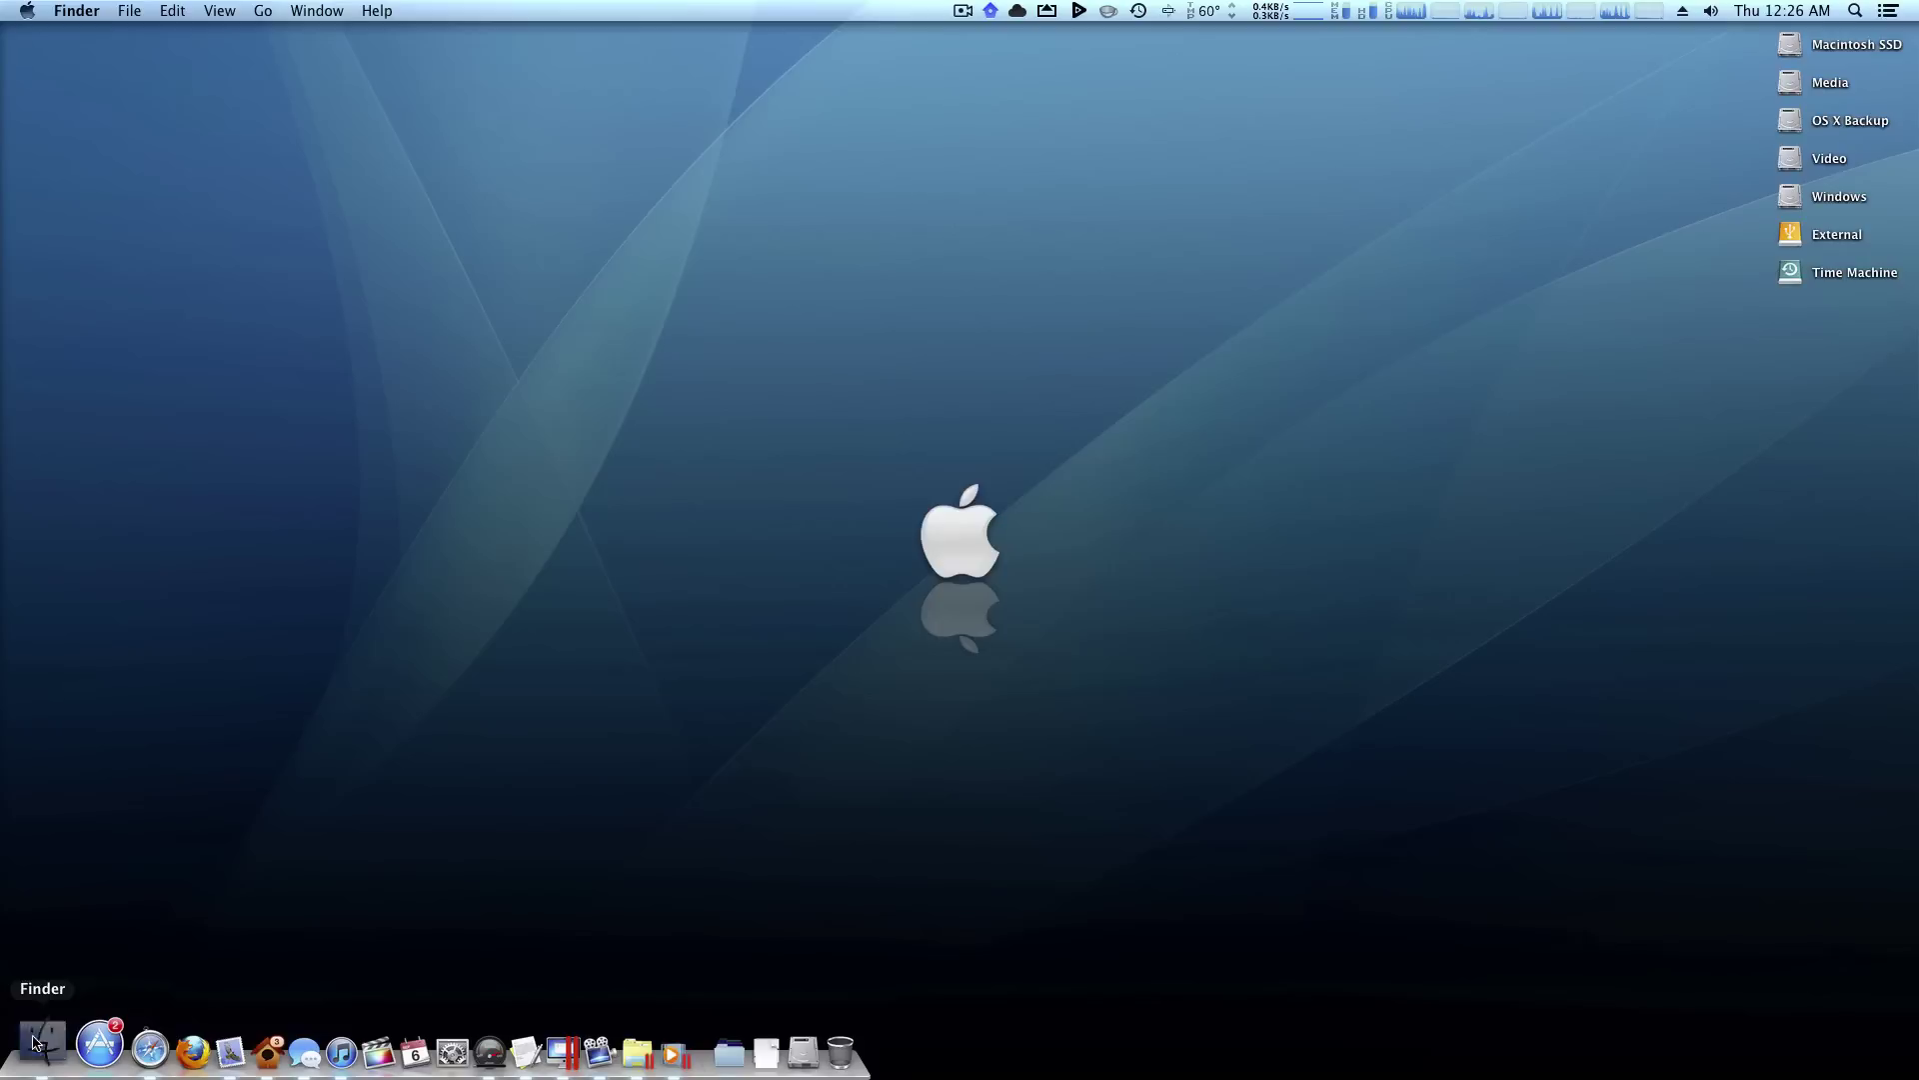
left_click_drag(1024, 255, 1049, 275)
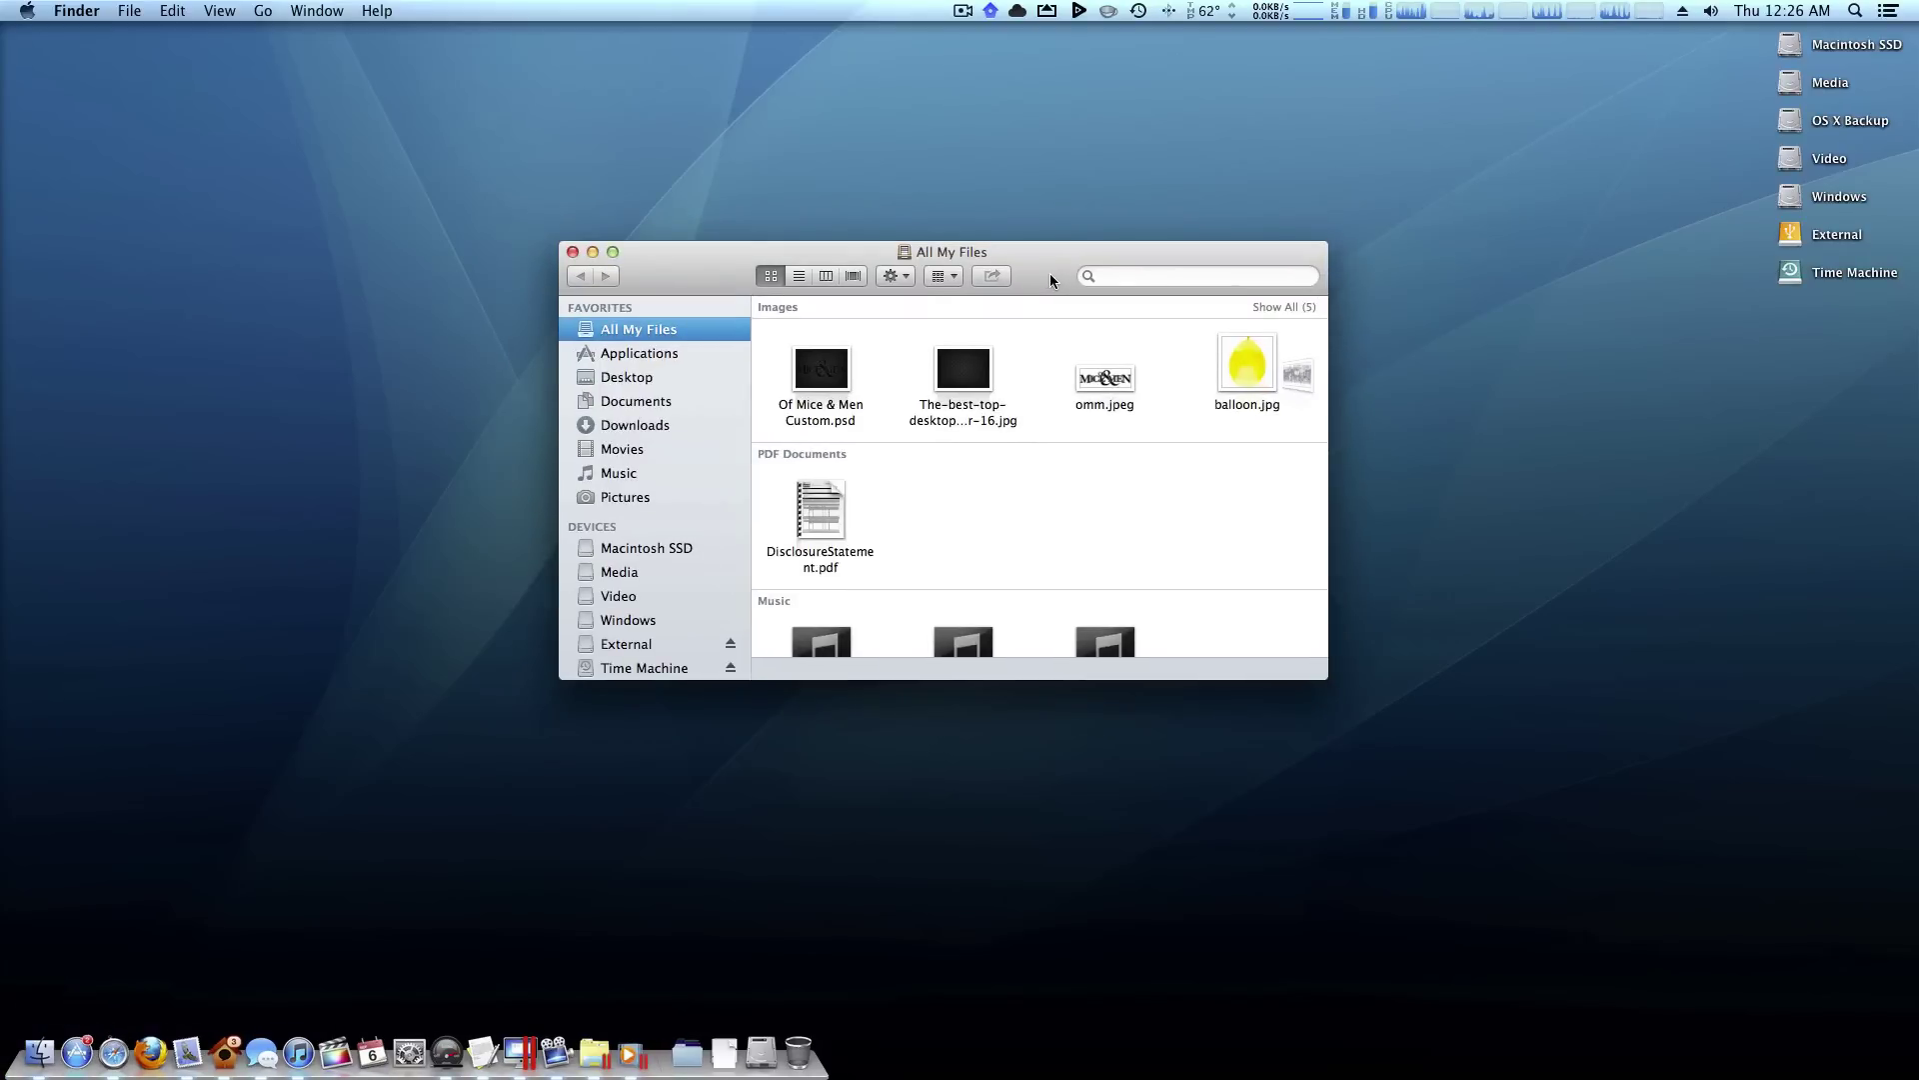
key("super+Tab")
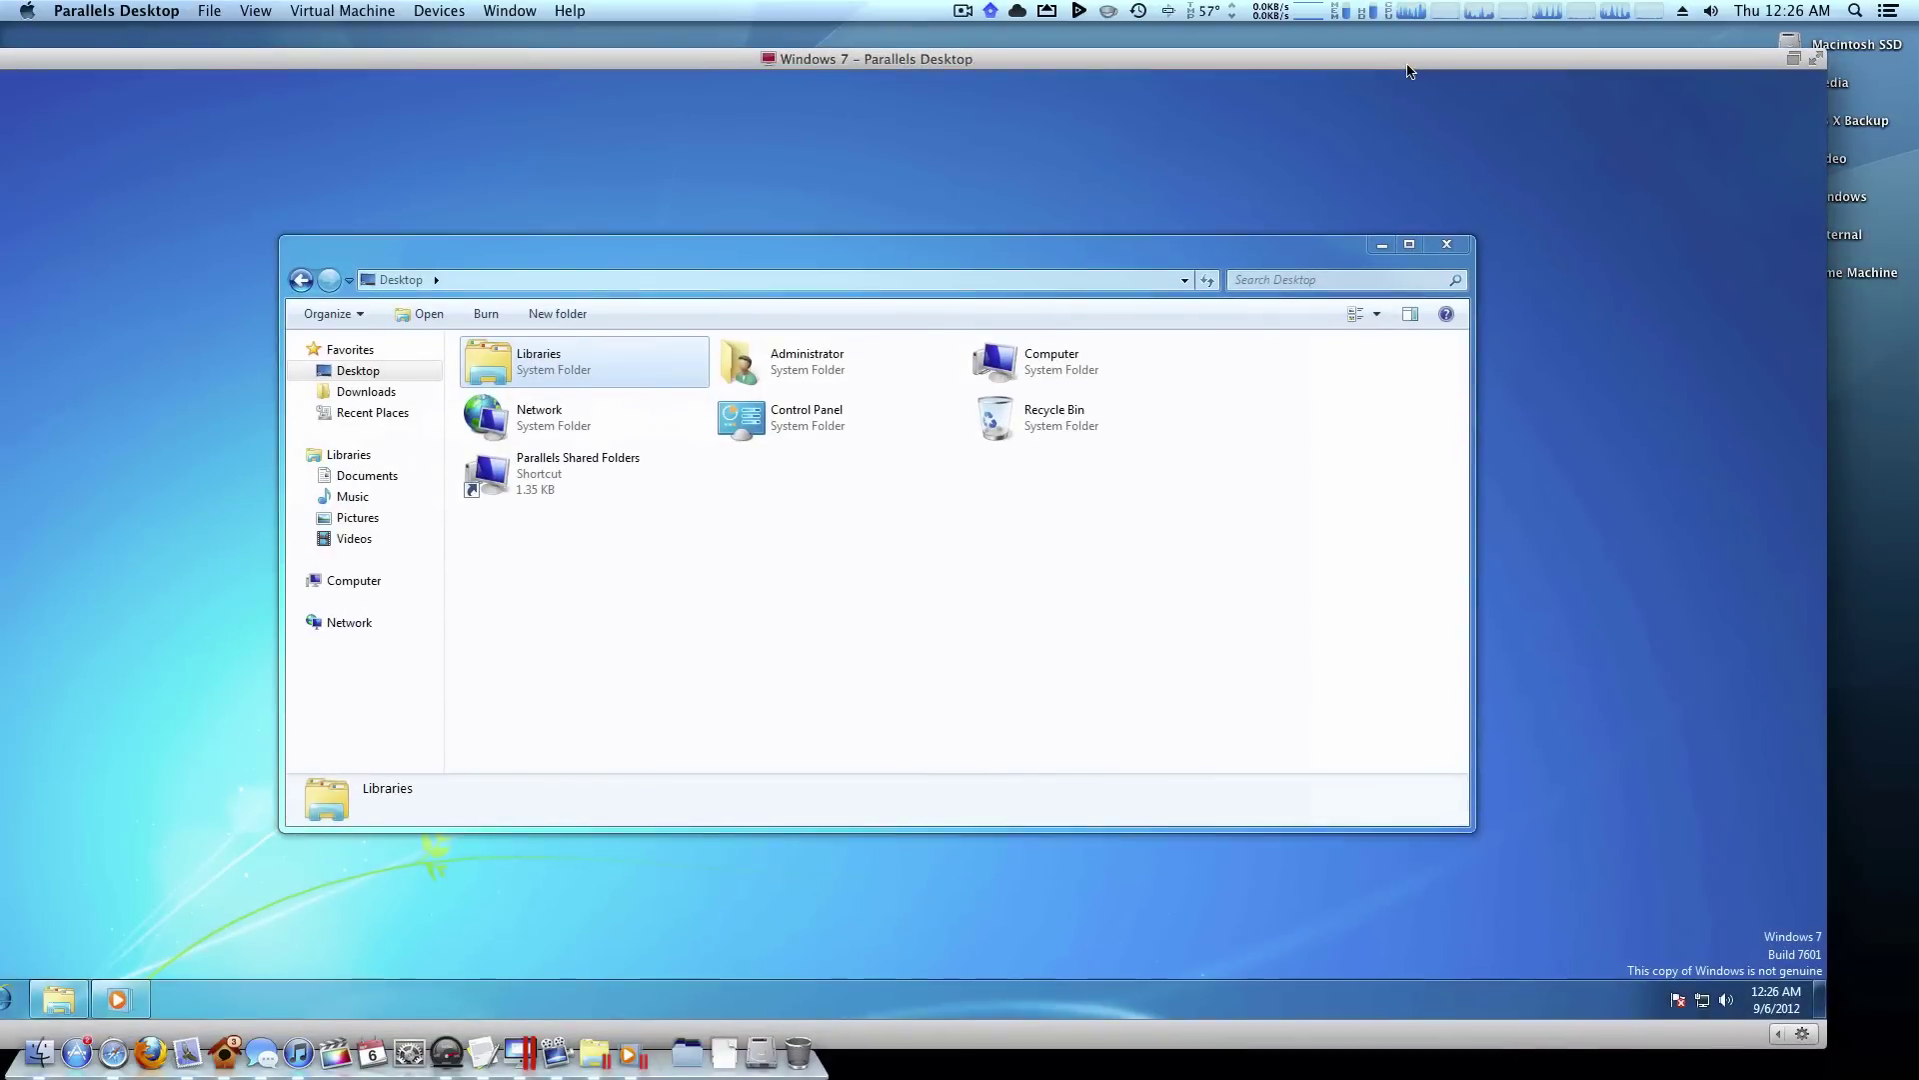
left_click(1163, 205)
key("Right")
key("Right")
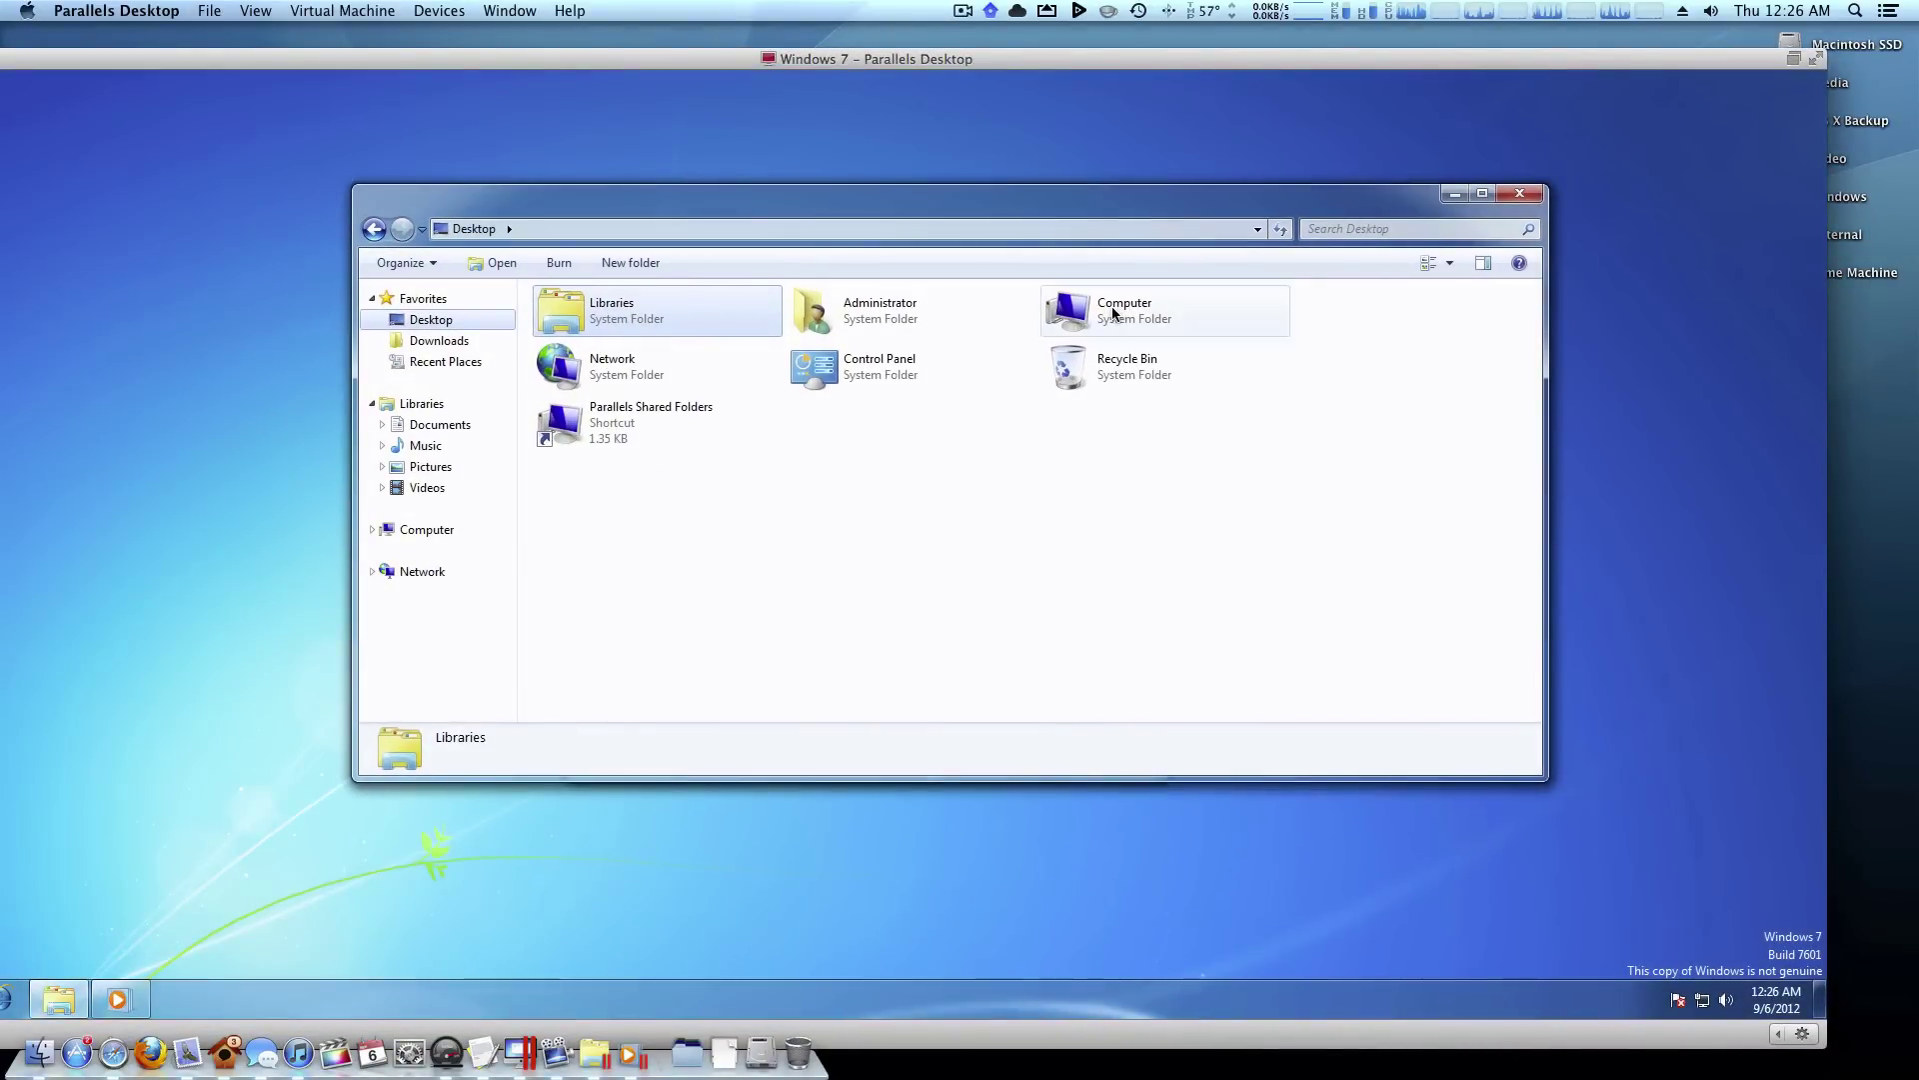
key("Return")
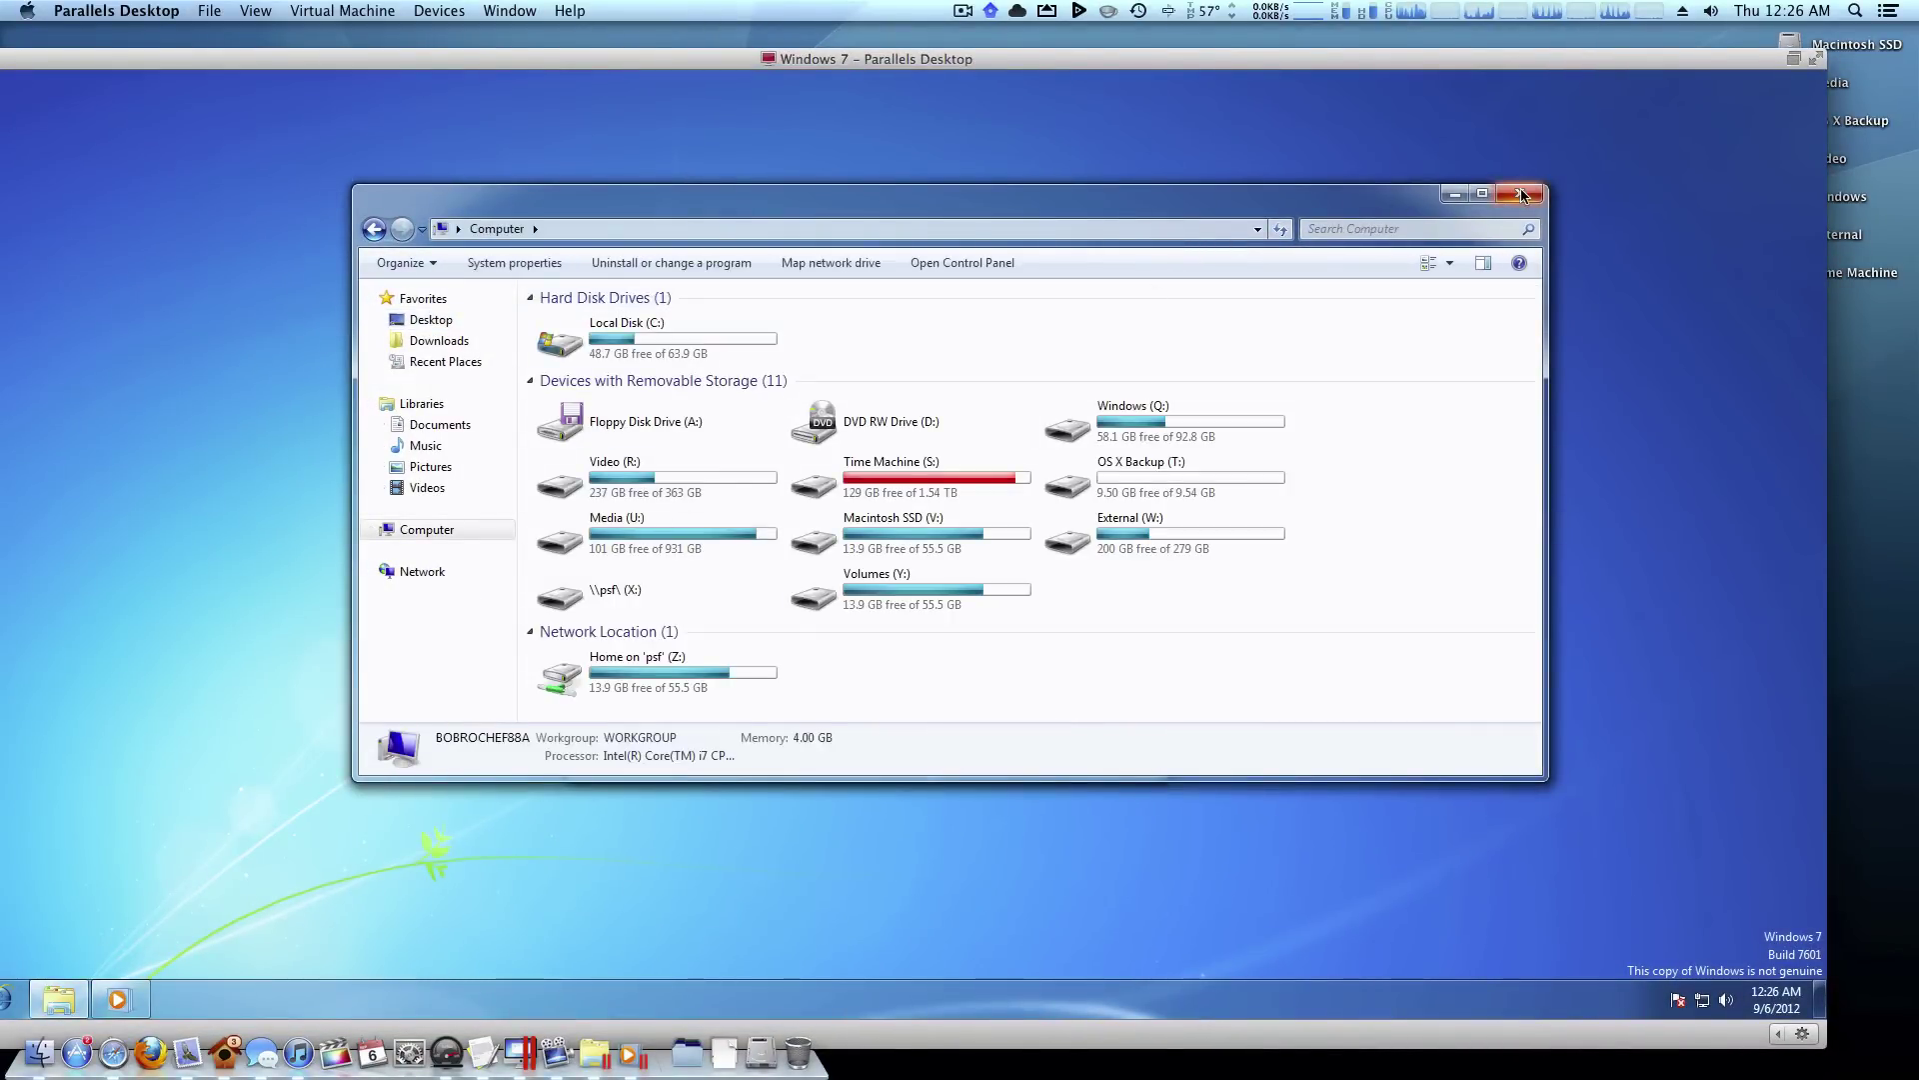
key("super+Tab")
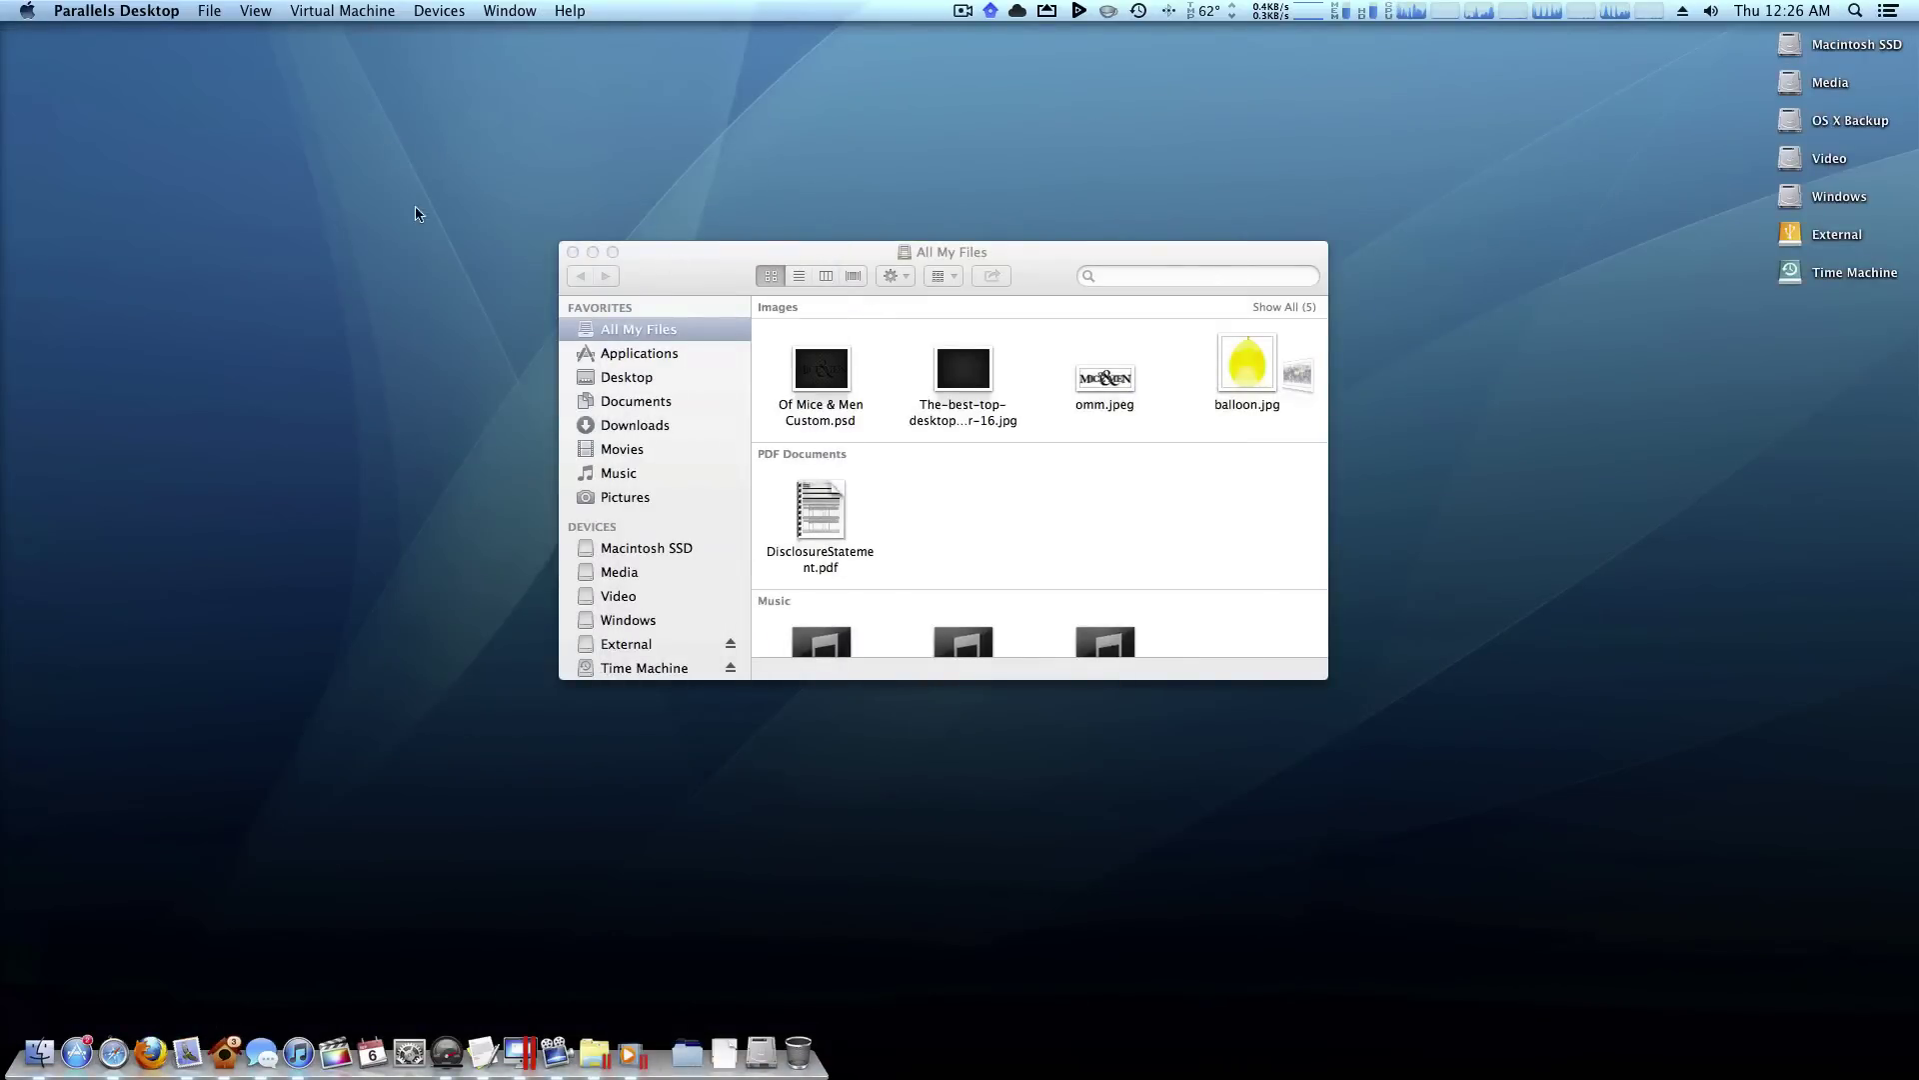
Bring the Finder window forward, view Applications, then open the Movies folder.
left_click(1070, 257)
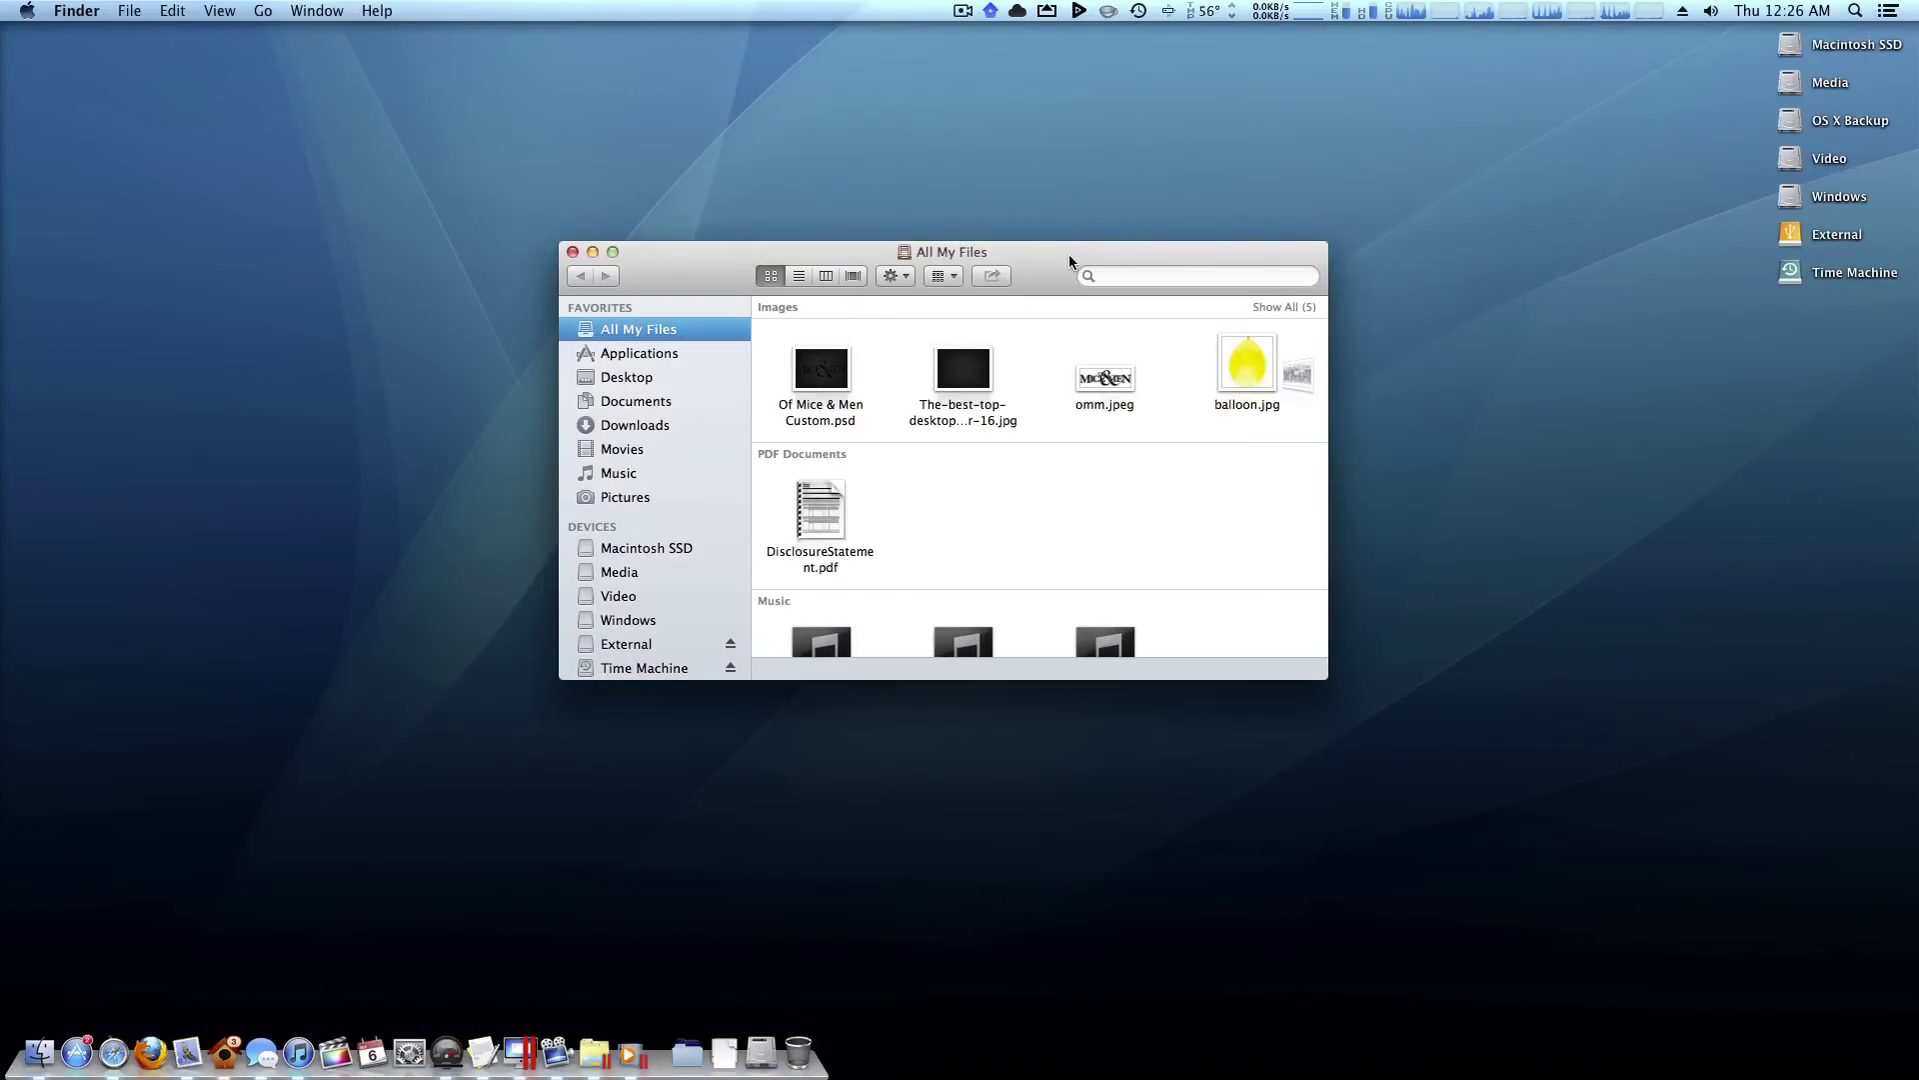
left_click_drag(972, 250, 933, 222)
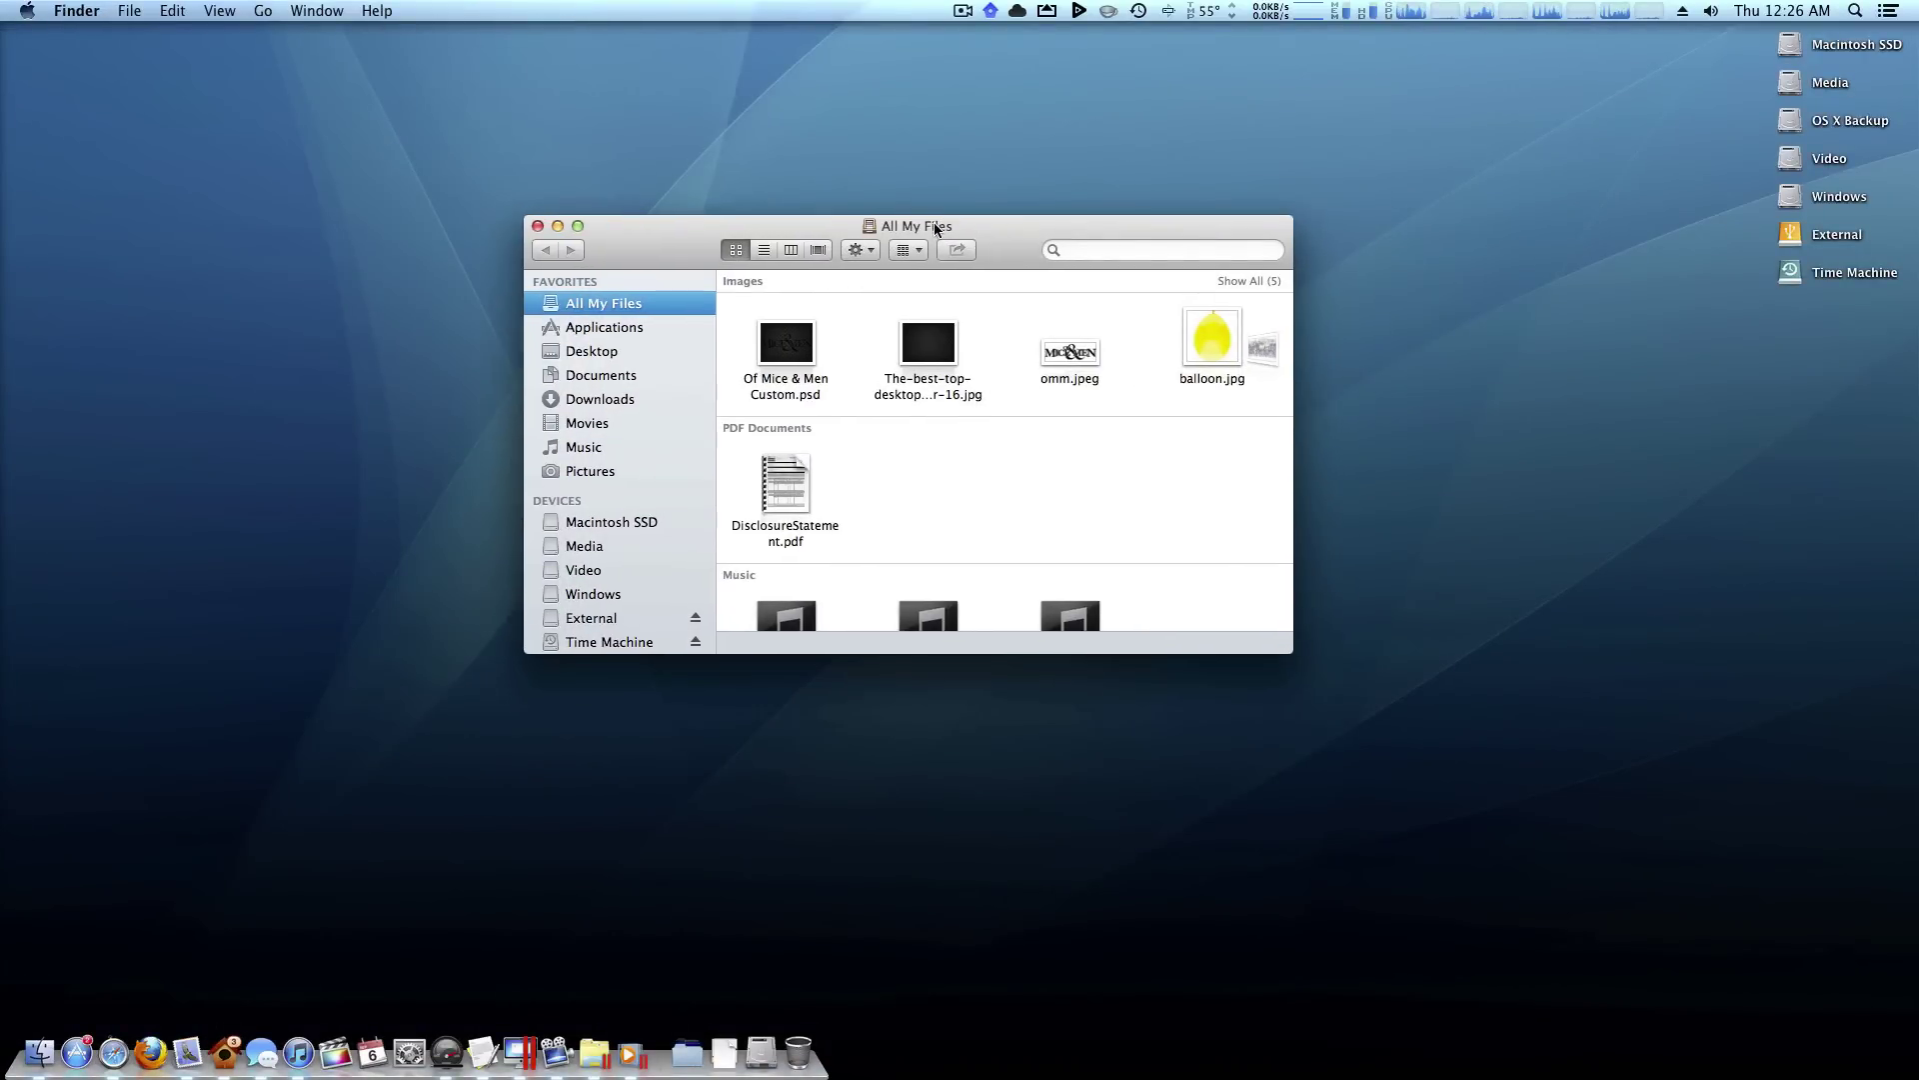
left_click(604, 330)
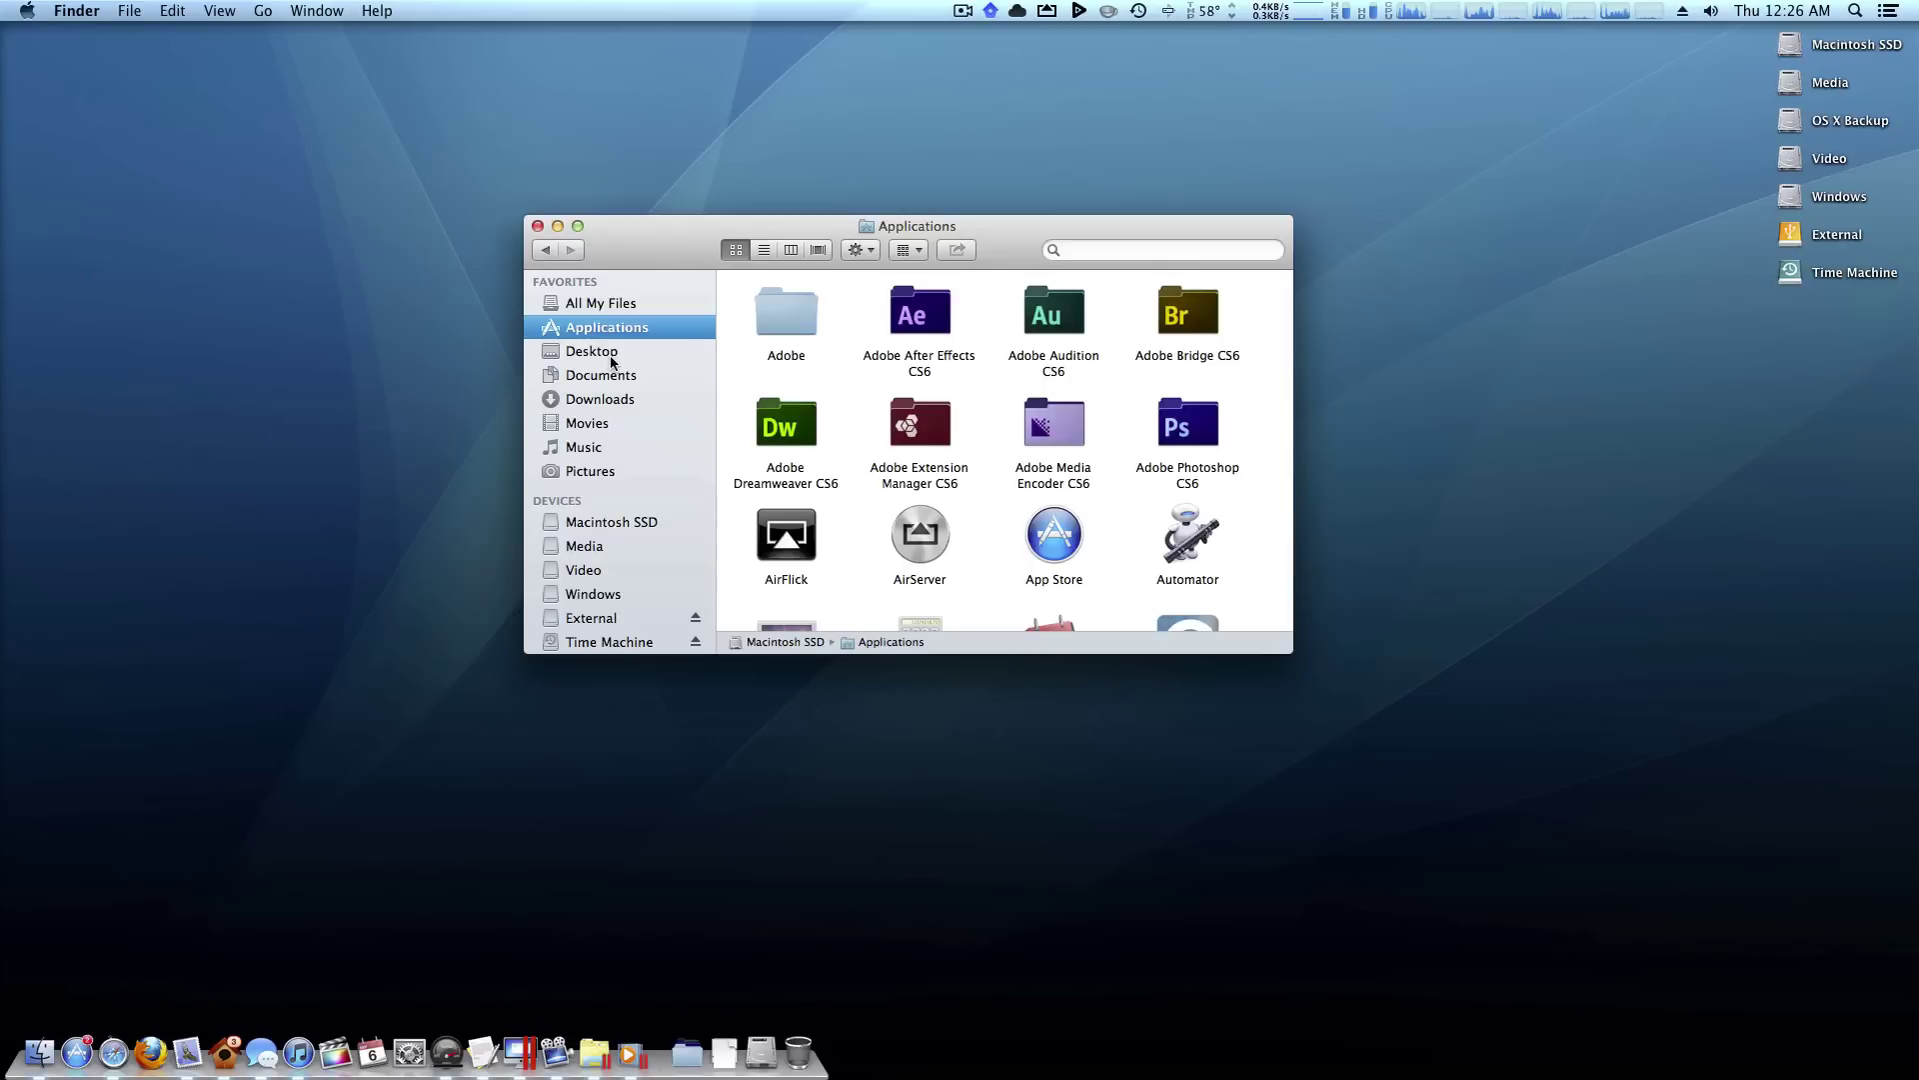
left_click(590, 423)
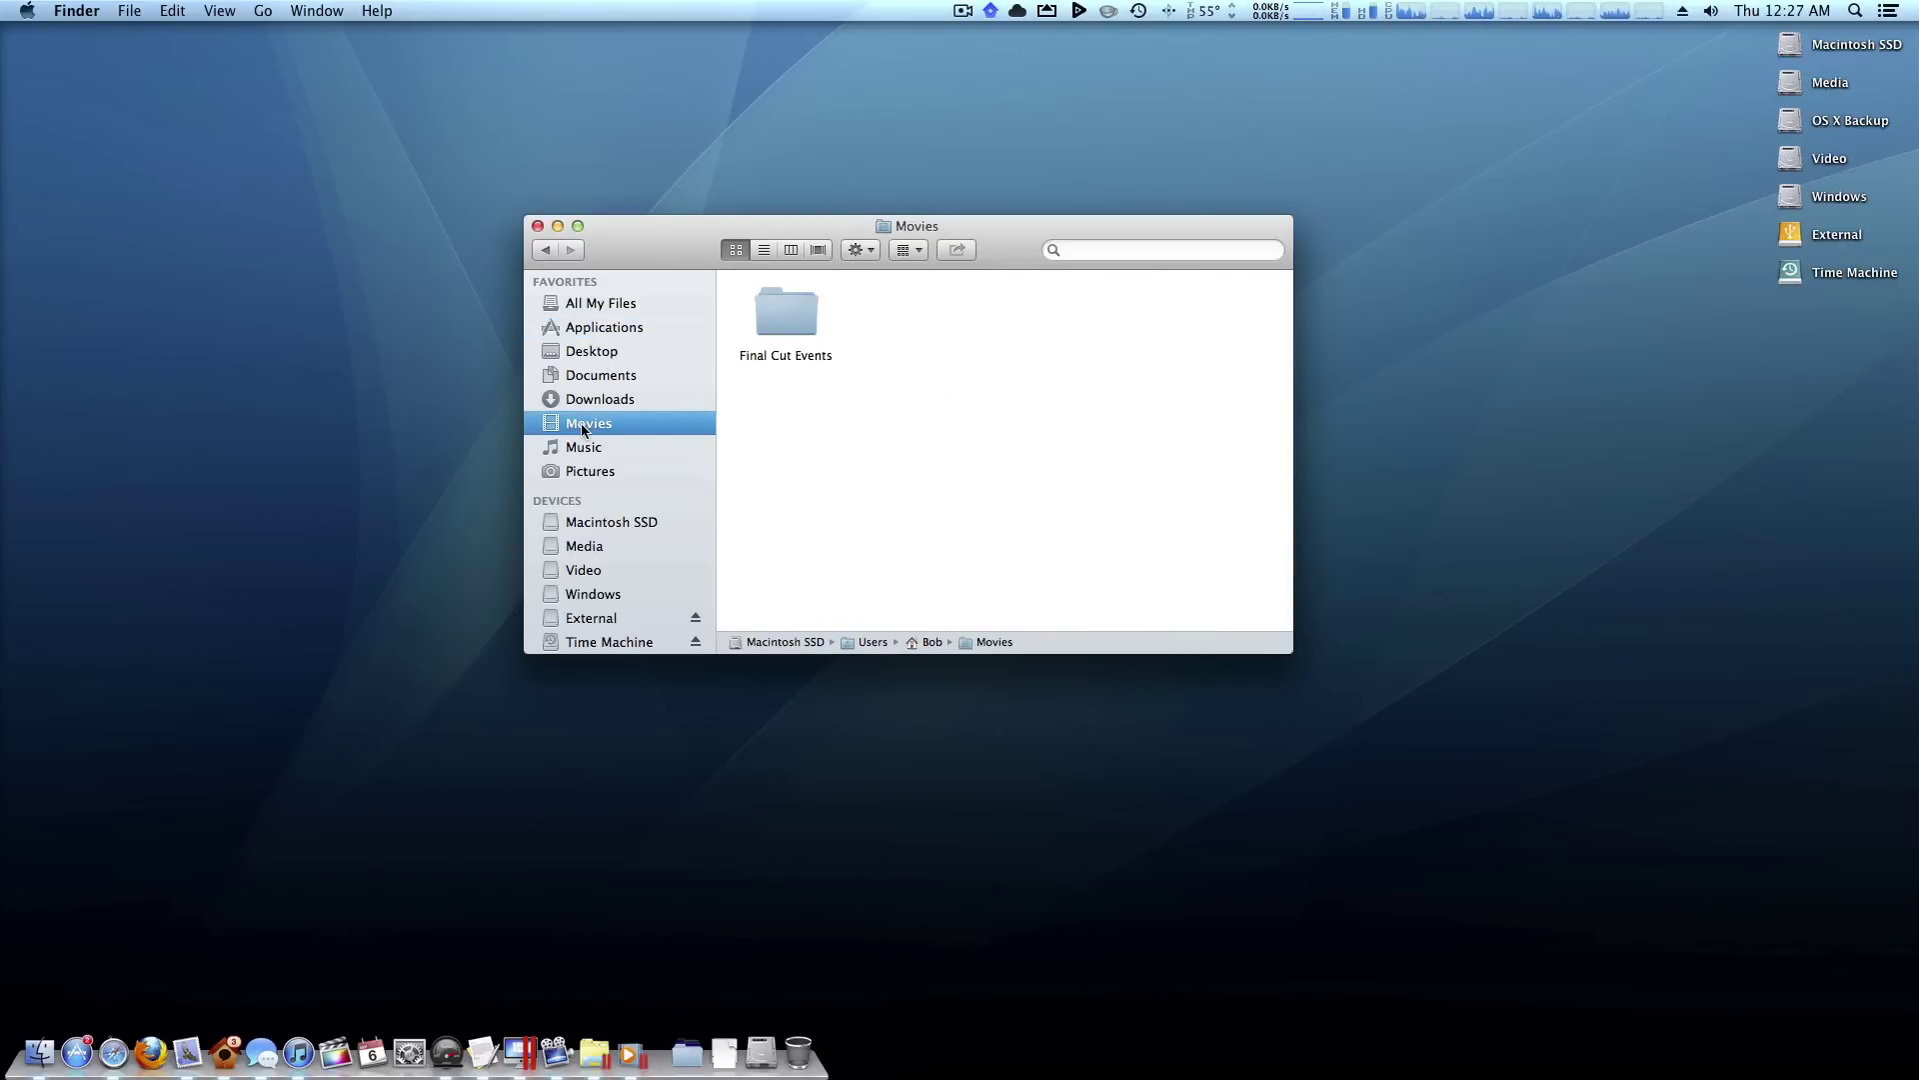
Drag the Movies folder from the Finder sidebar into the Dock and open its stack.
left_click_drag(583, 428, 628, 522)
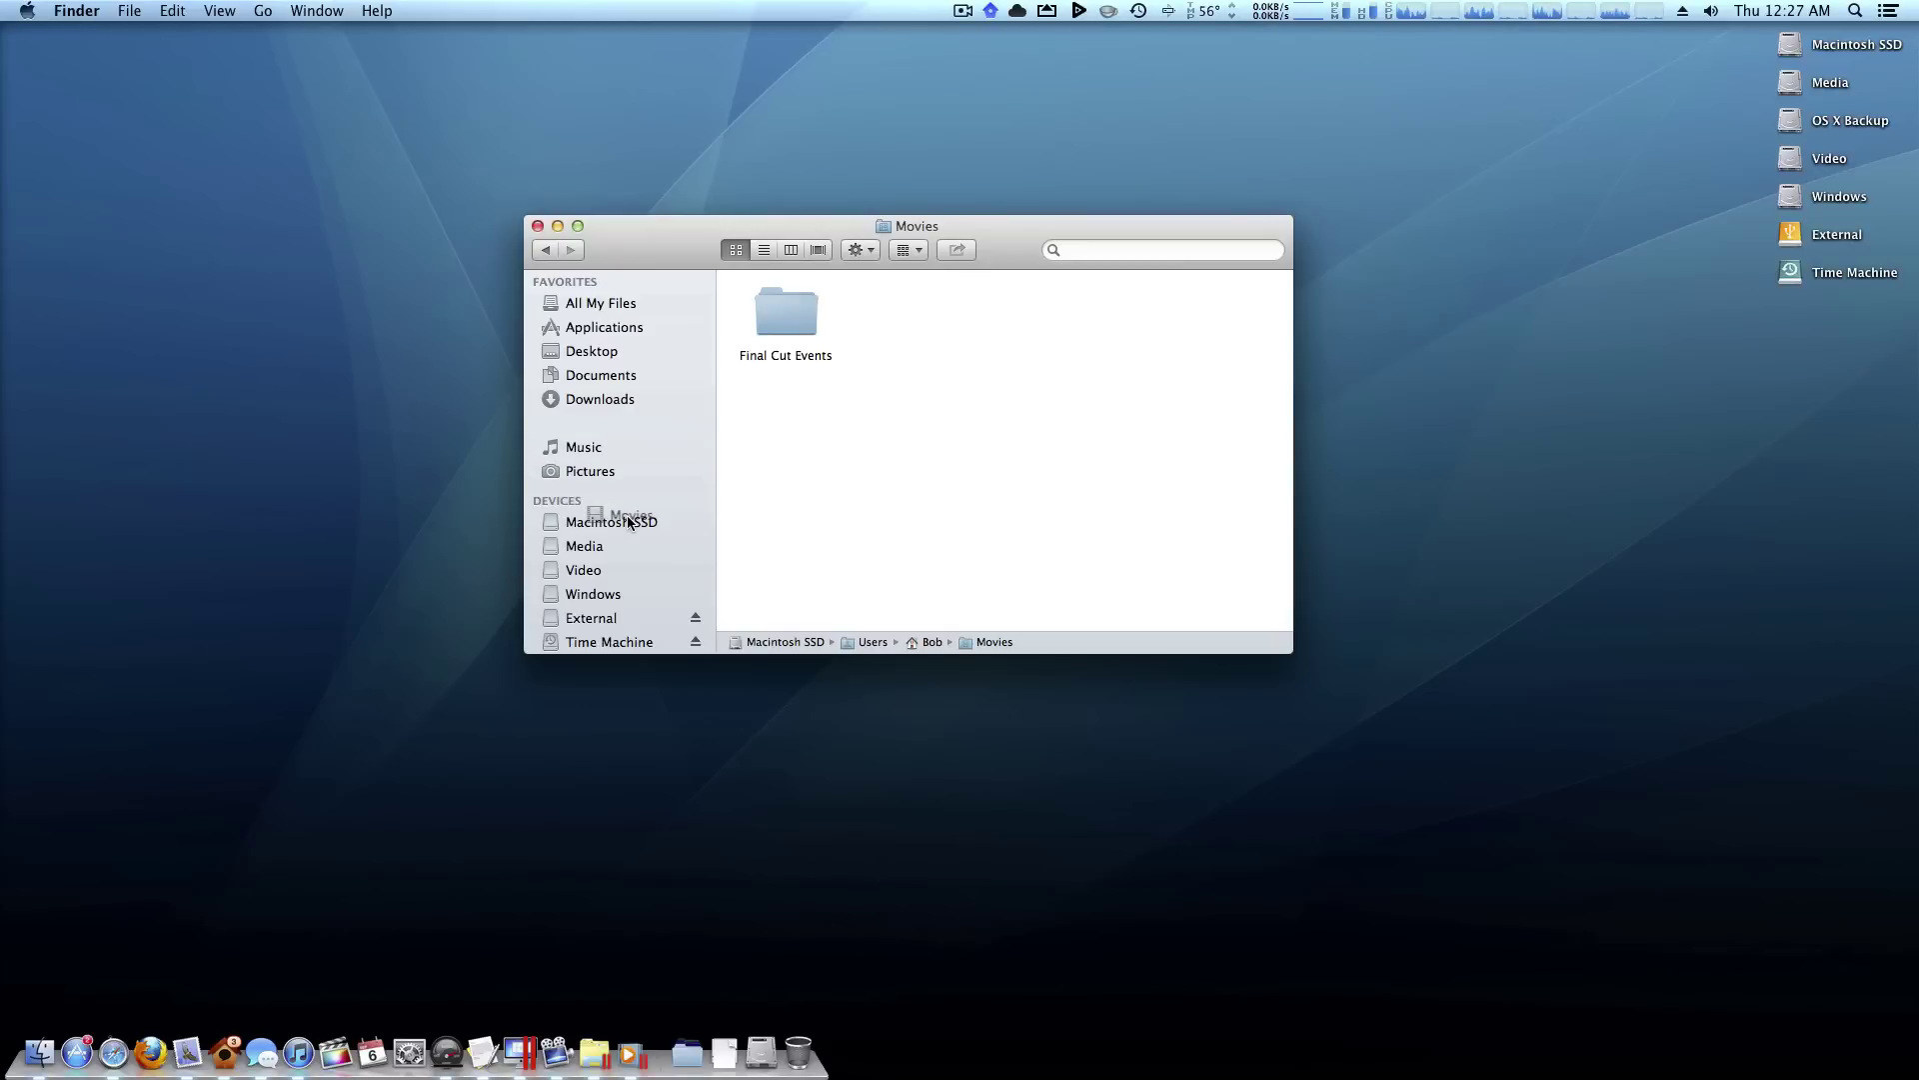
left_click_drag(634, 595, 678, 1057)
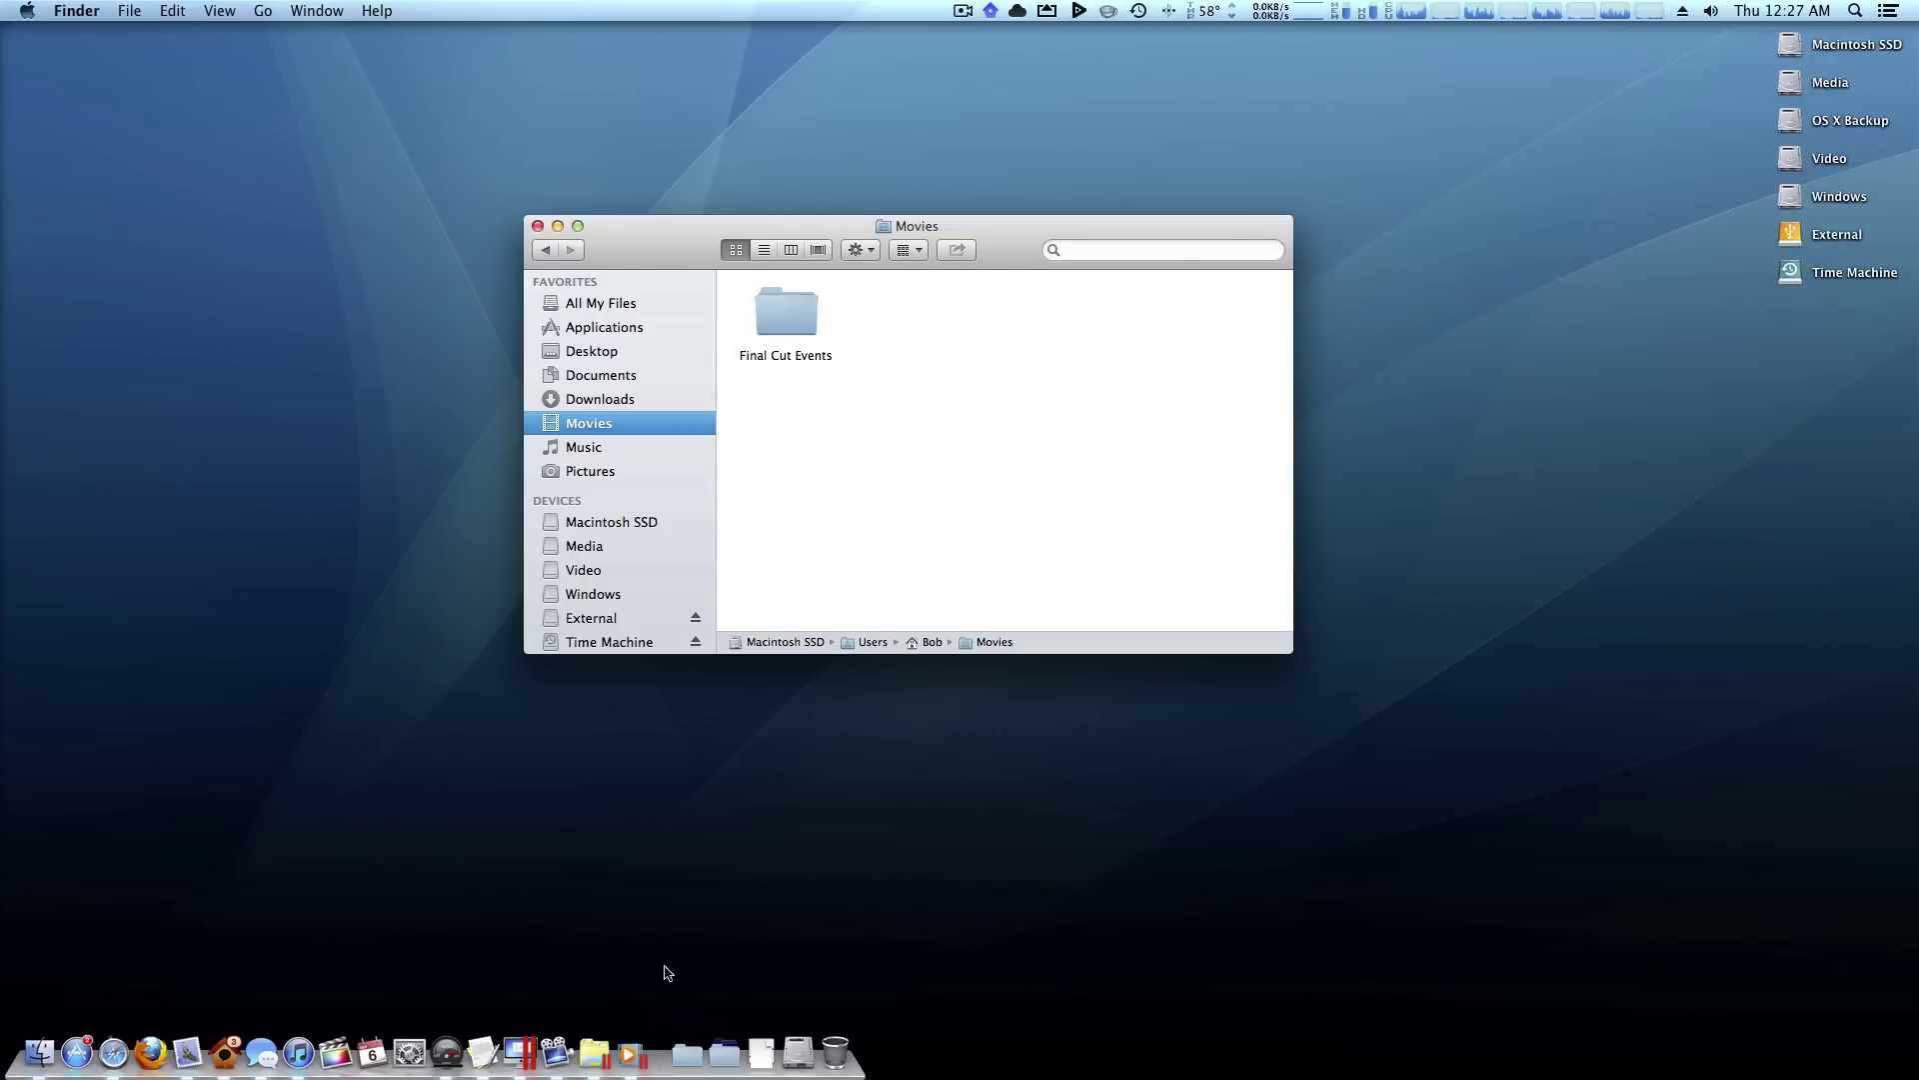
left_click(685, 1046)
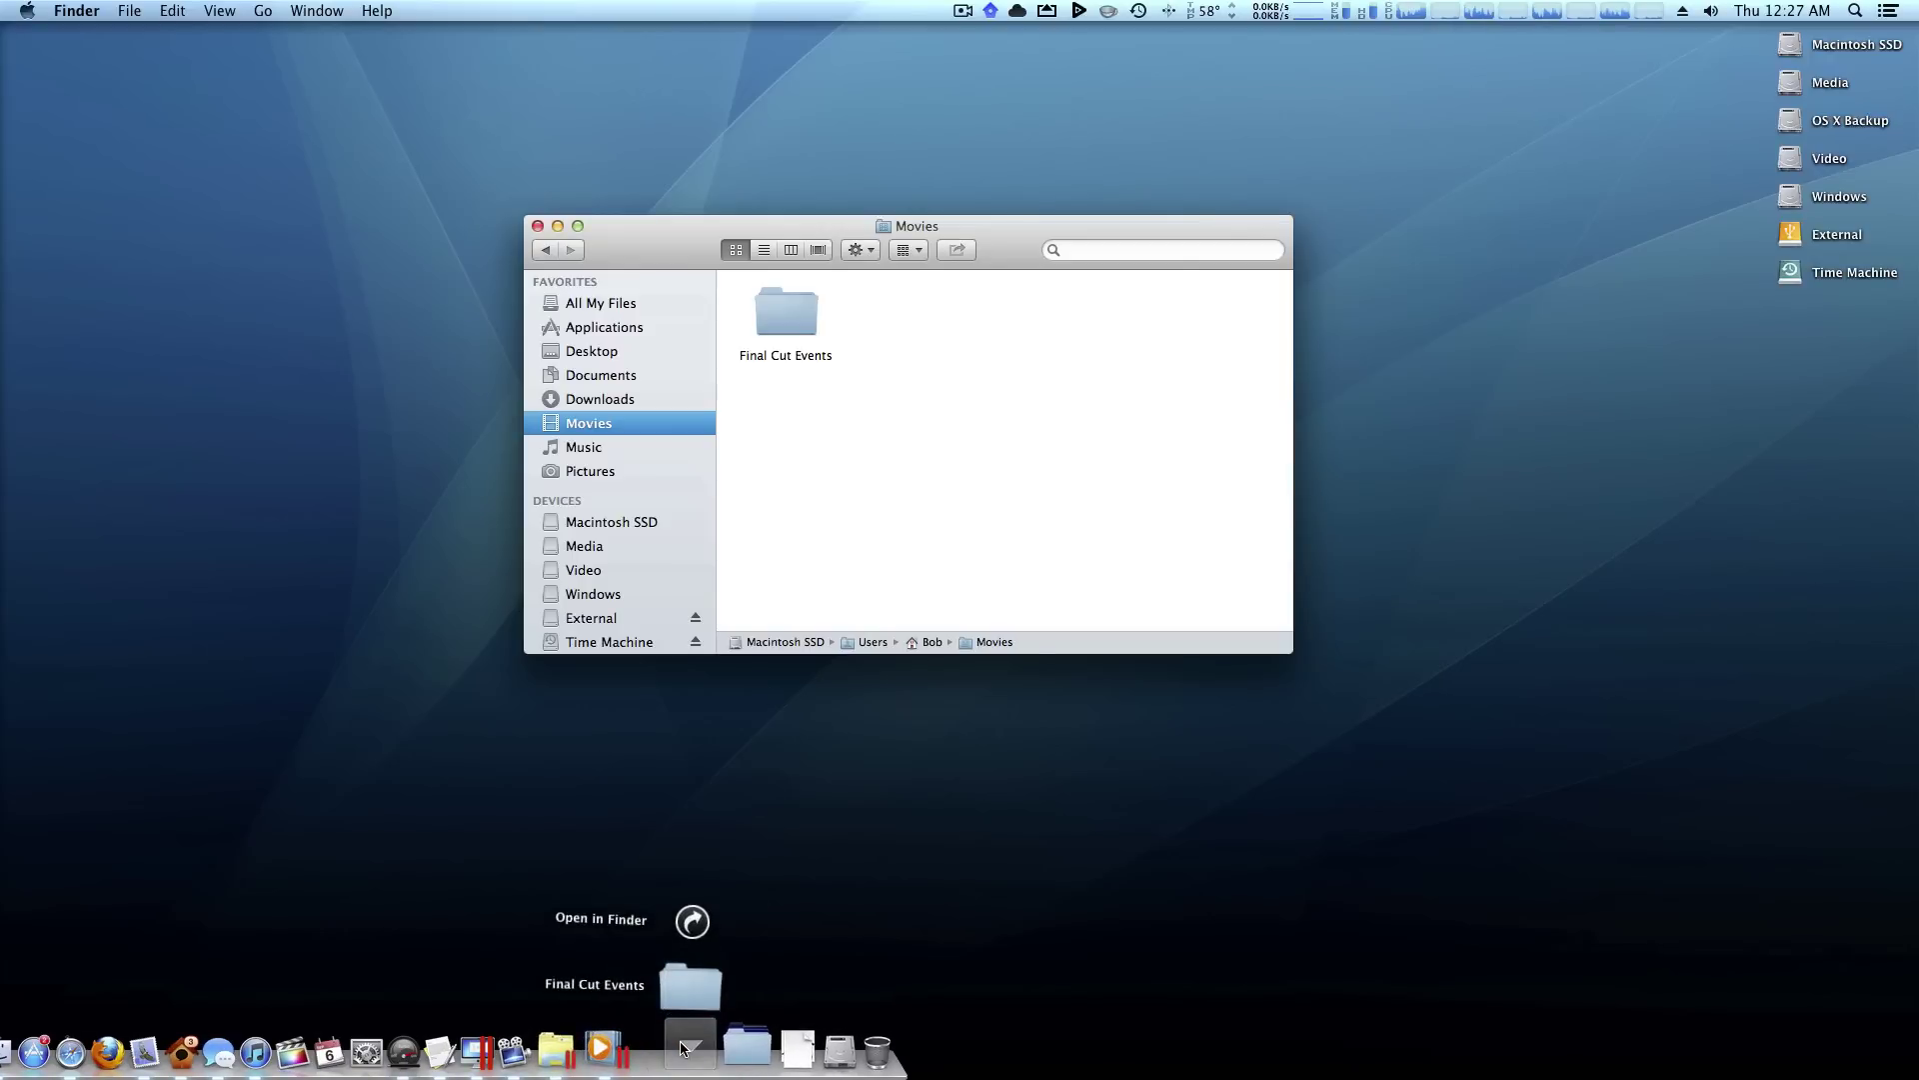
Open Final Cut Events from the stack and in the Movies window, arranging both windows side by side.
left_click(692, 982)
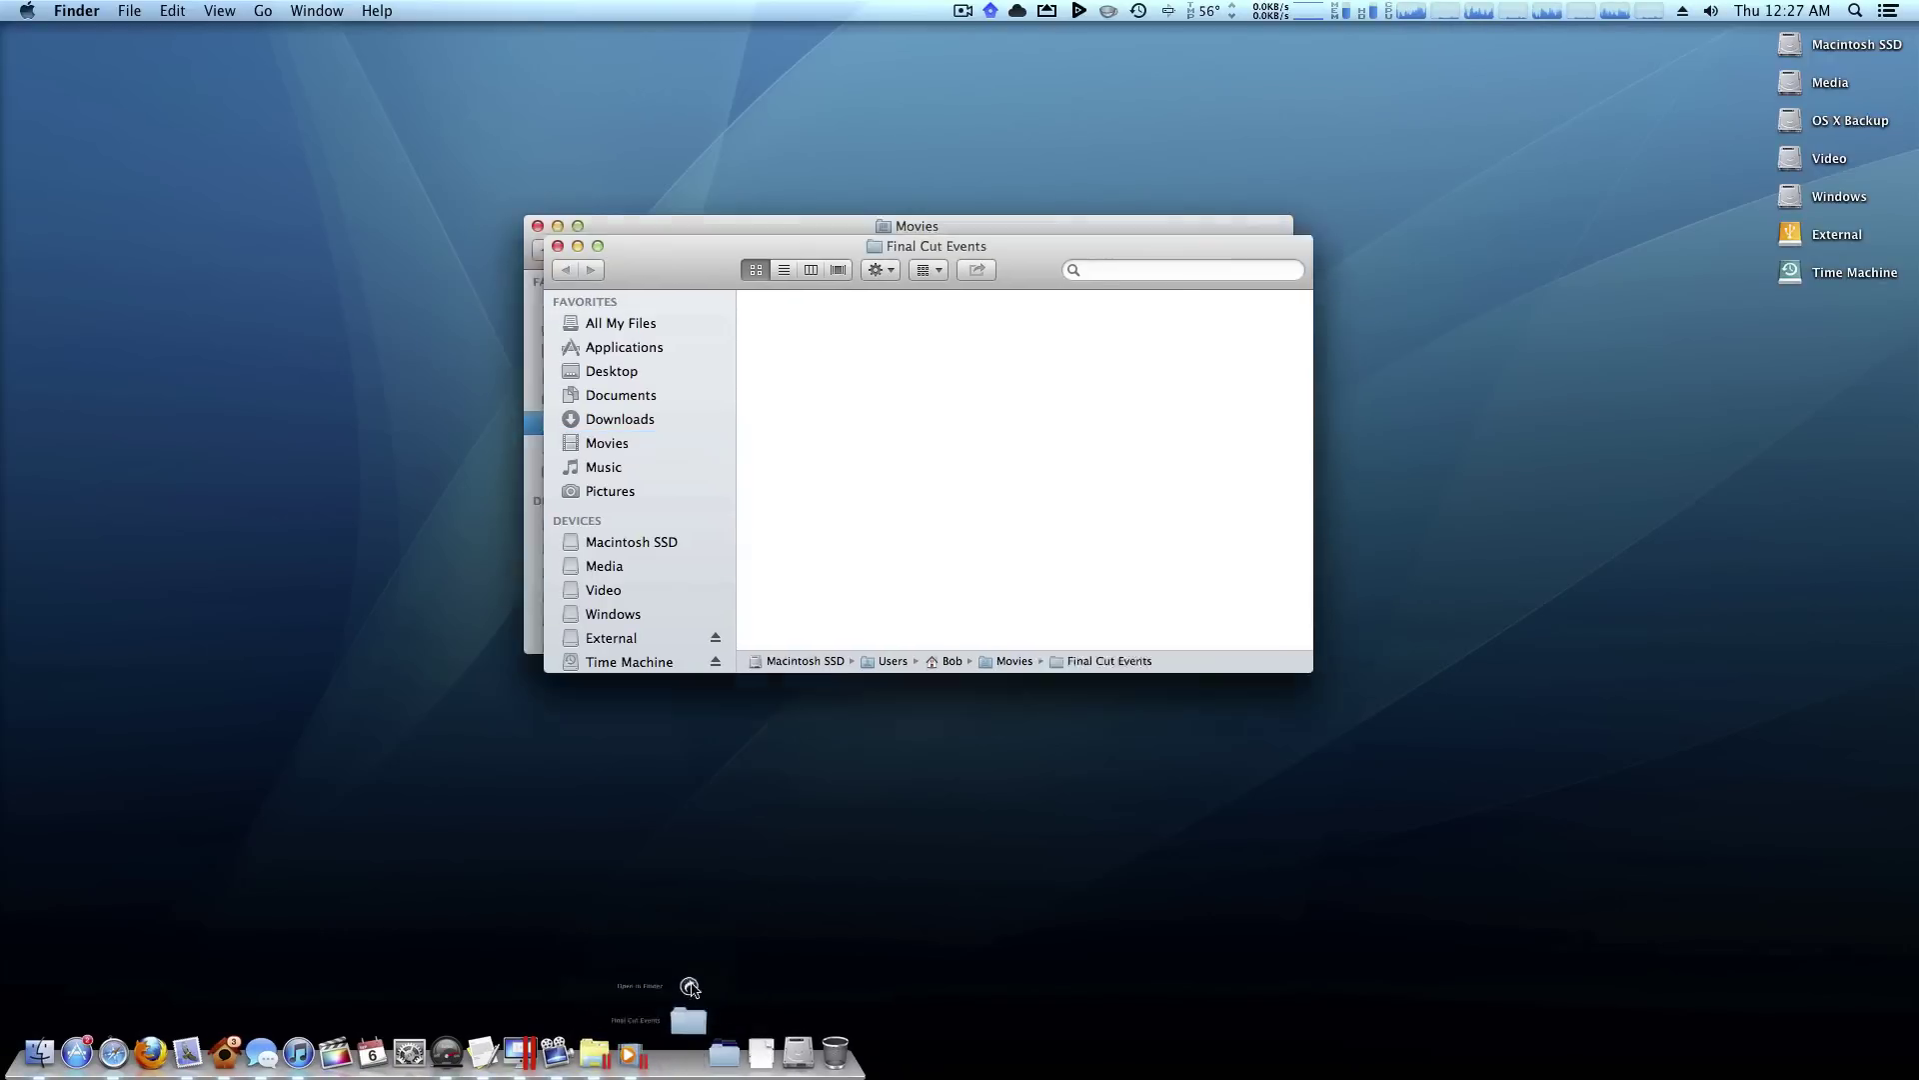
left_click_drag(817, 248, 1149, 238)
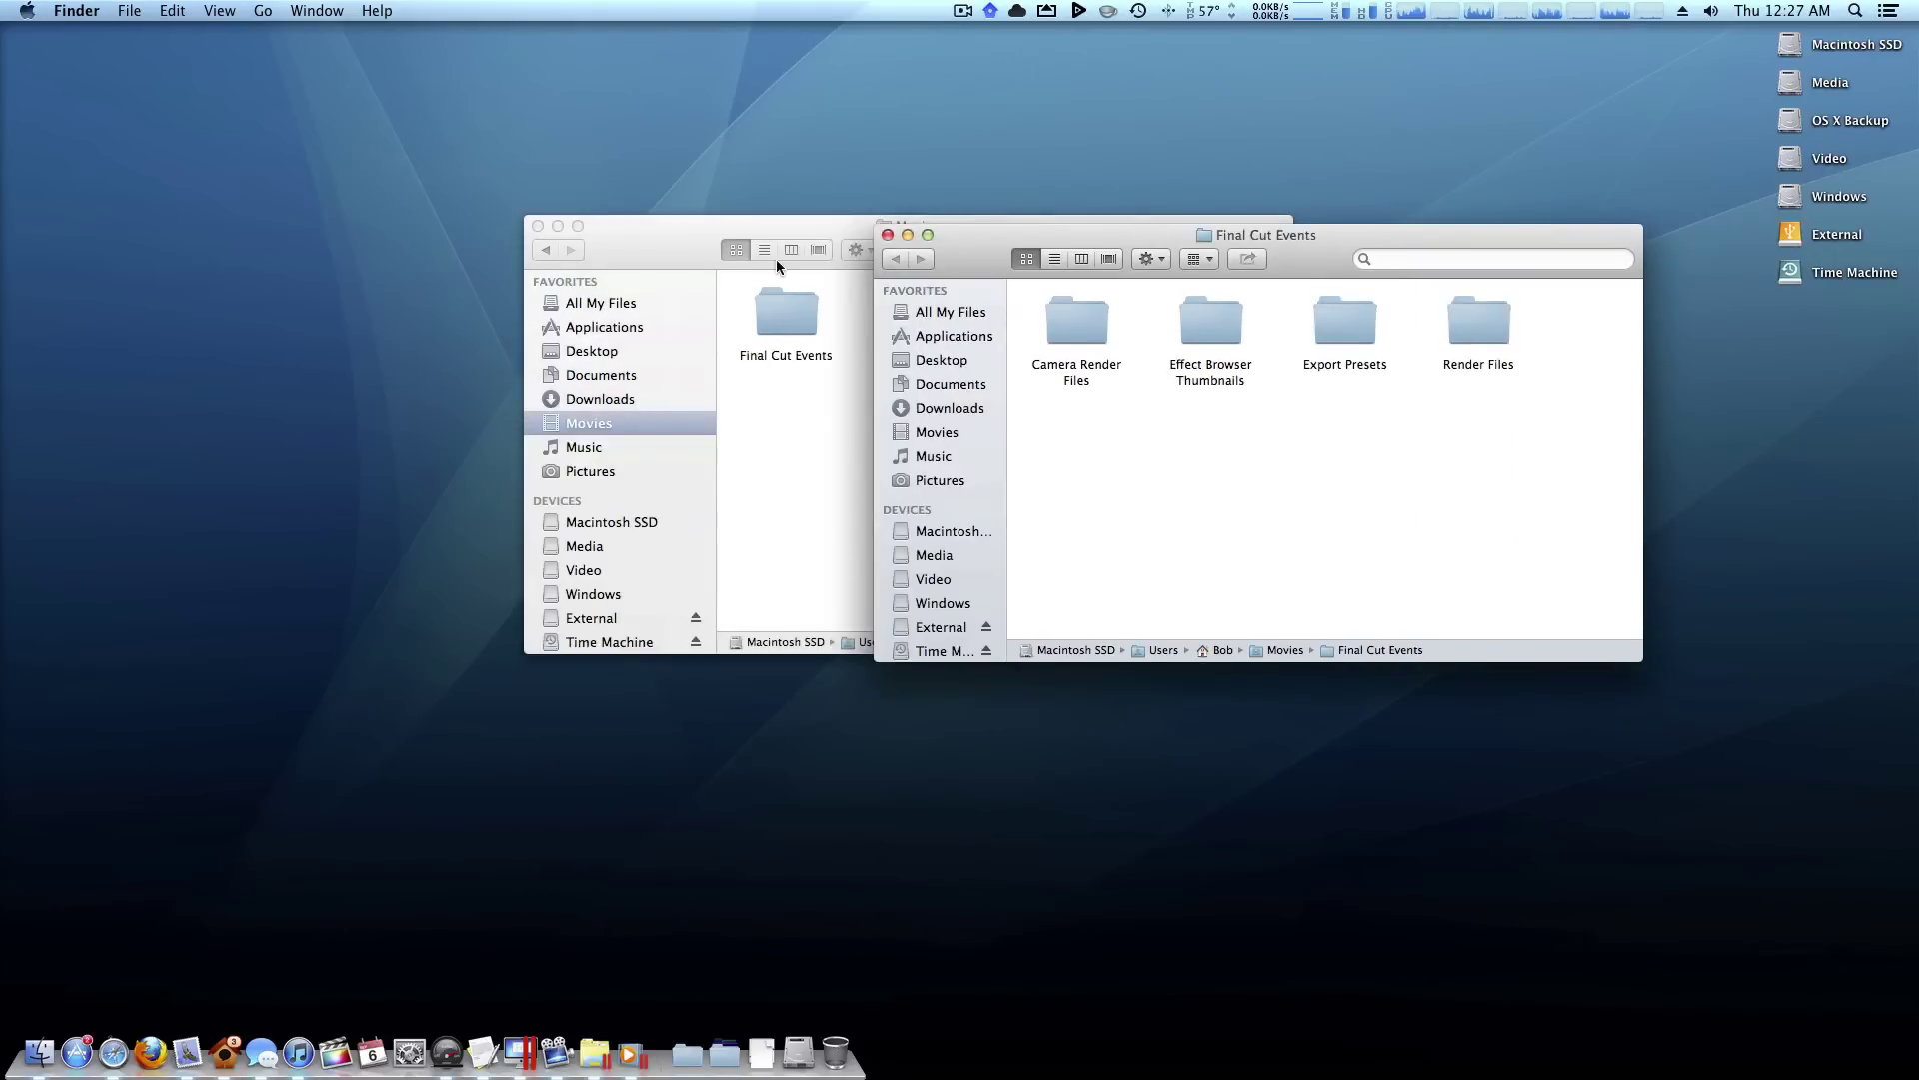
left_click(782, 318)
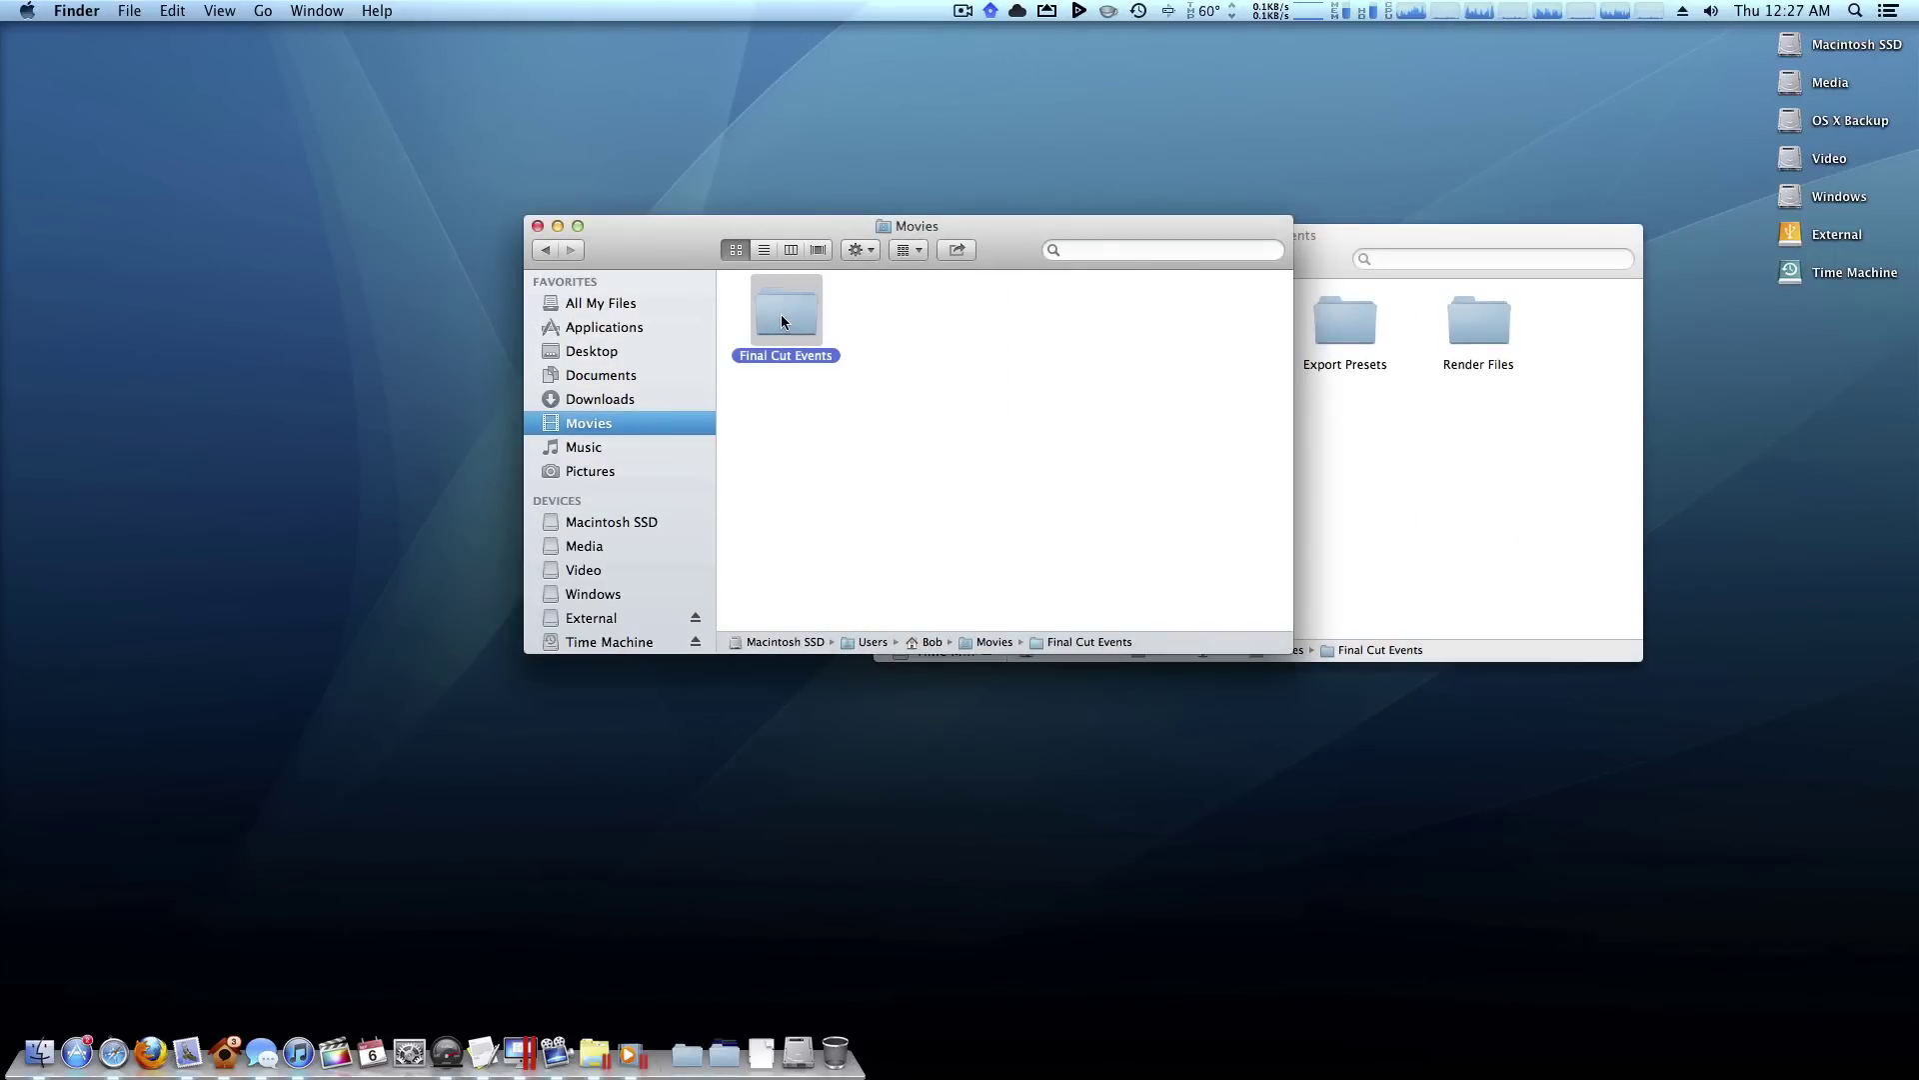
double_click(781, 318)
left_click_drag(1005, 237, 669, 236)
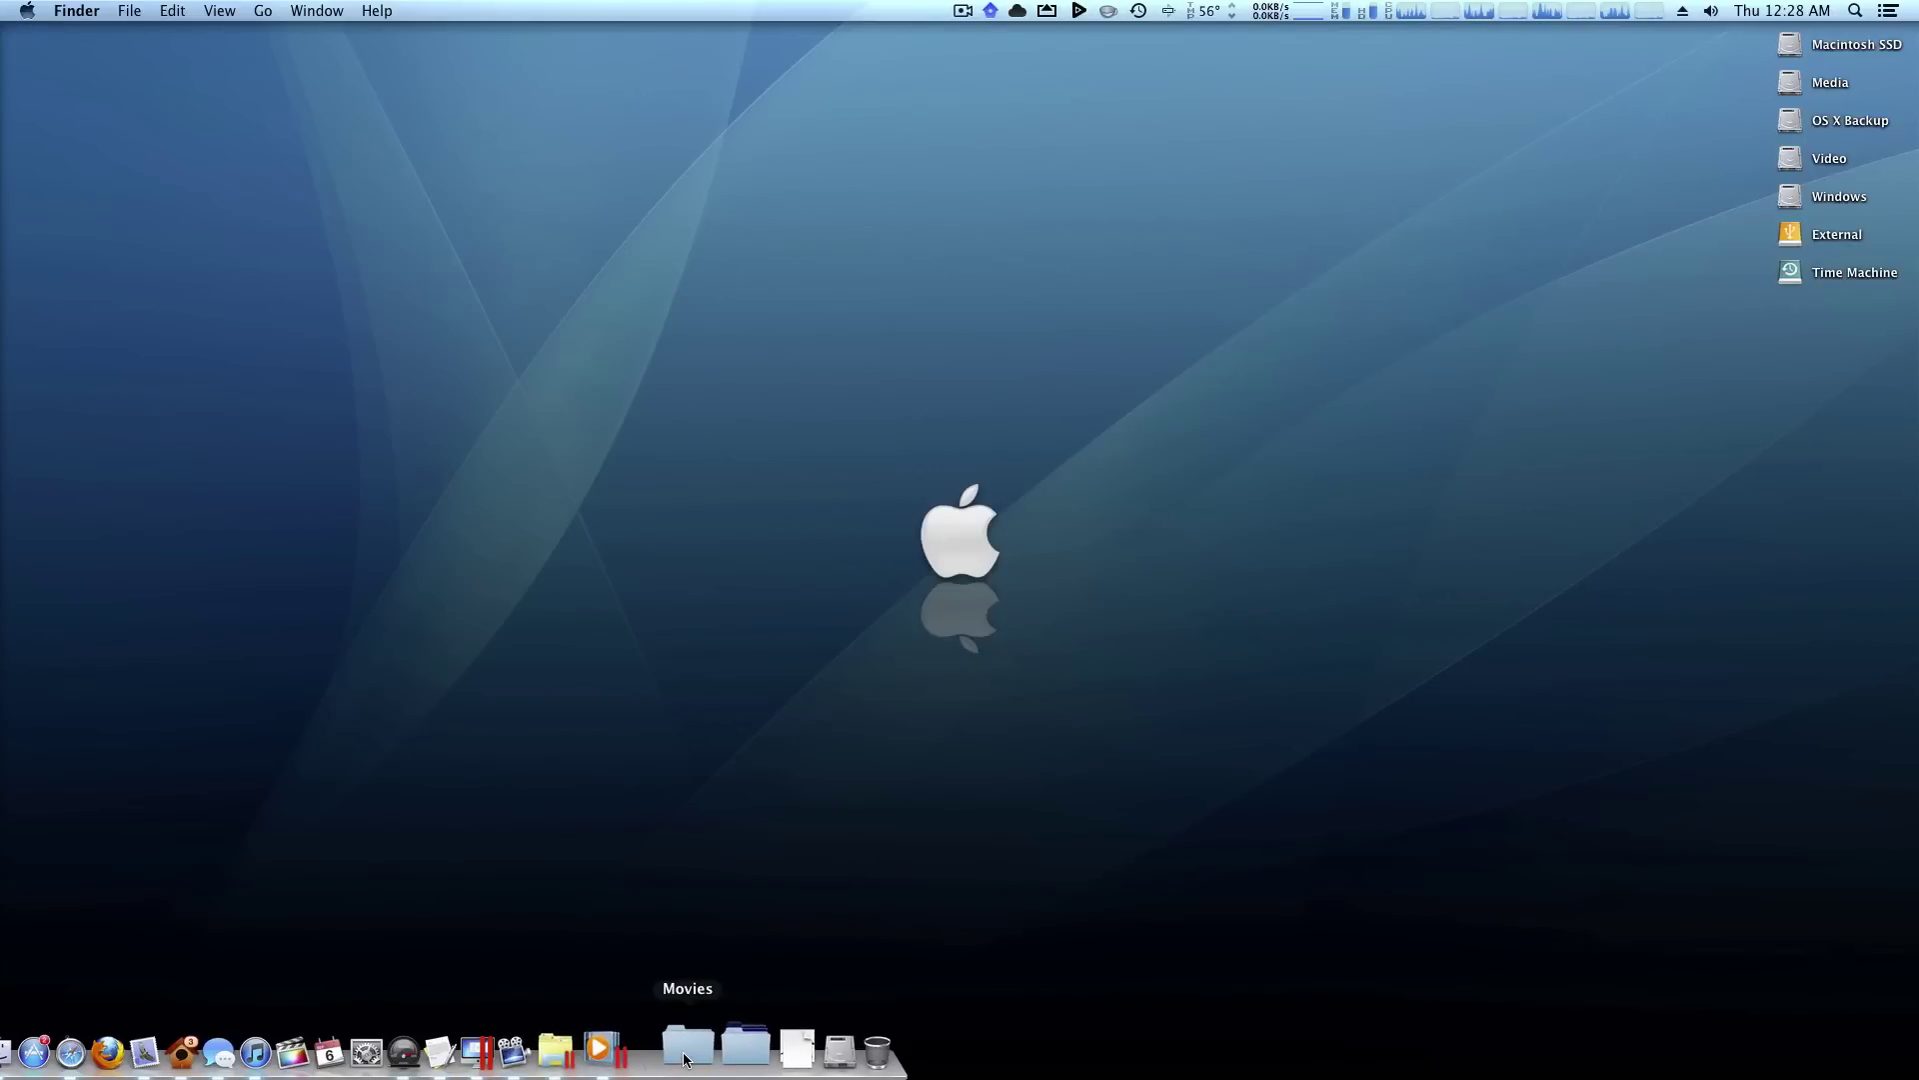
Remove the Movies stack from the Dock via its Options submenu.
right_click(686, 1057)
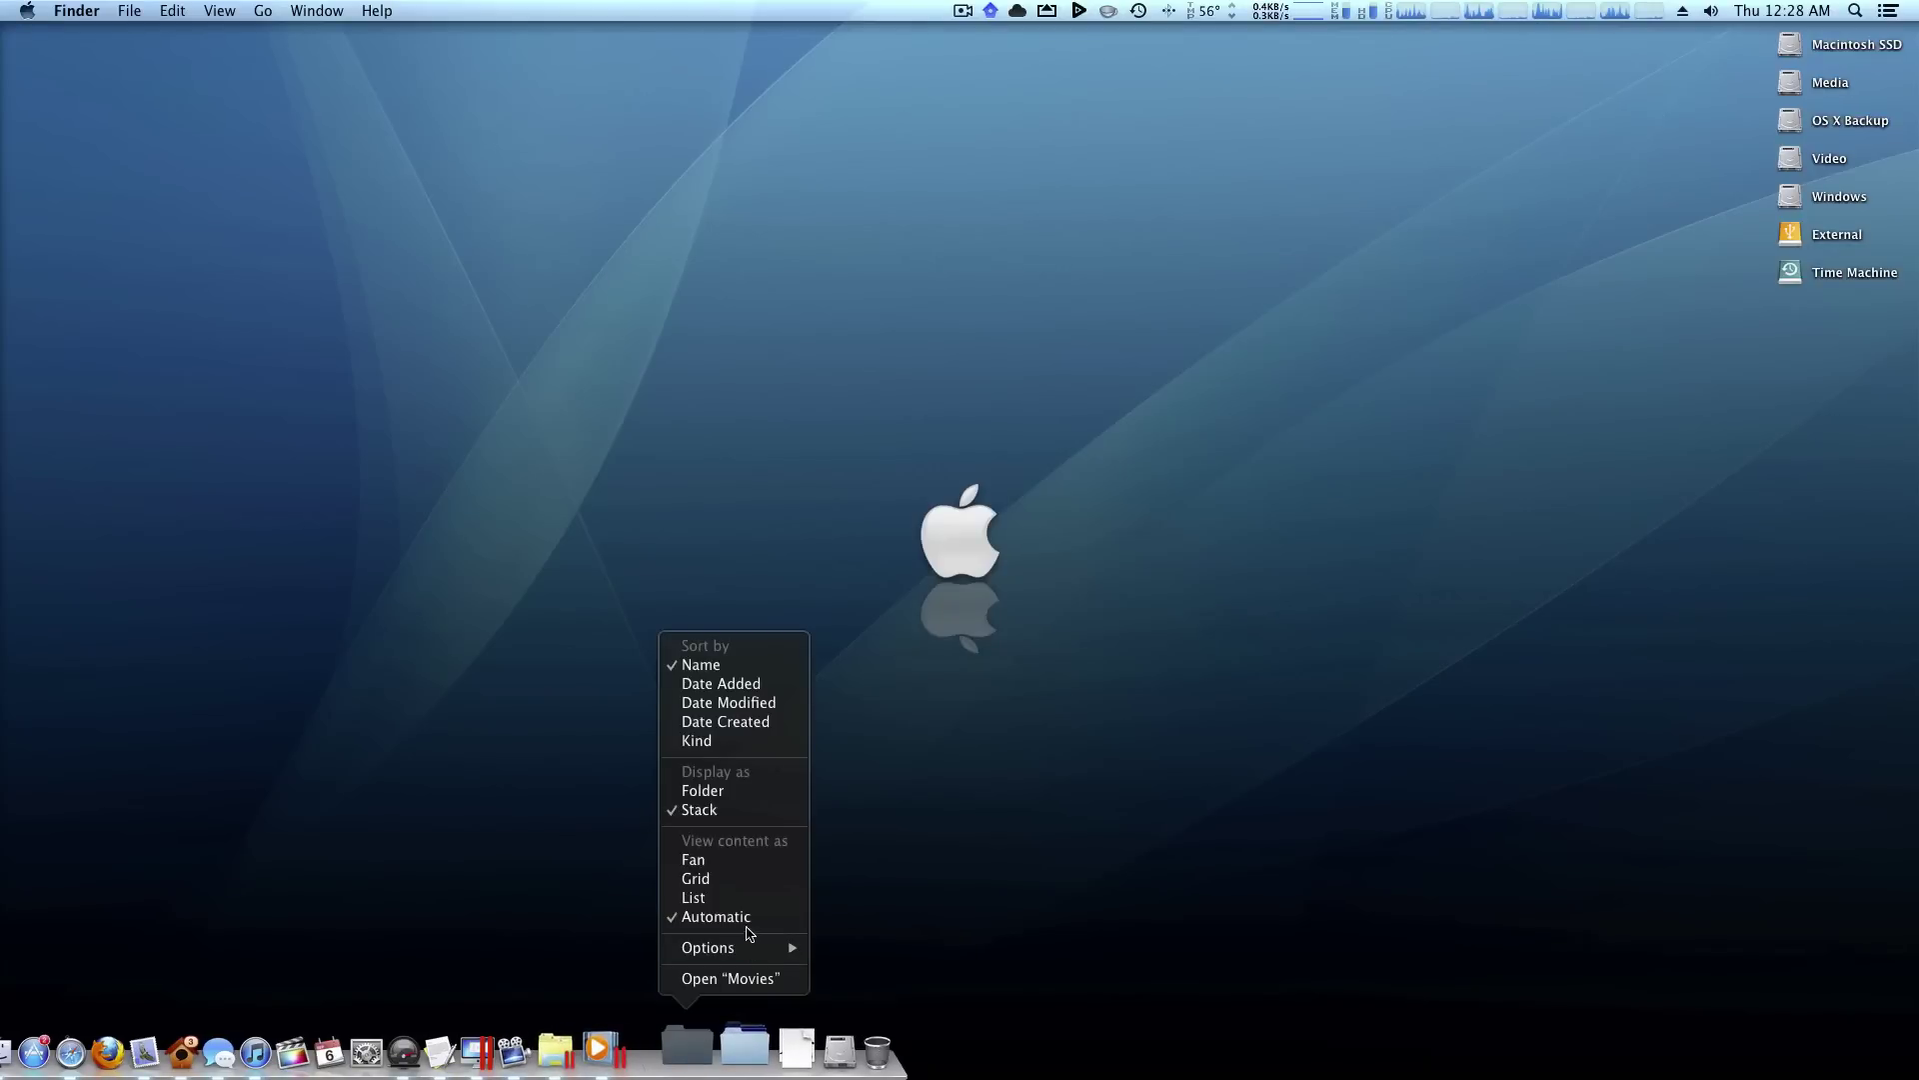
mouse_move(760, 947)
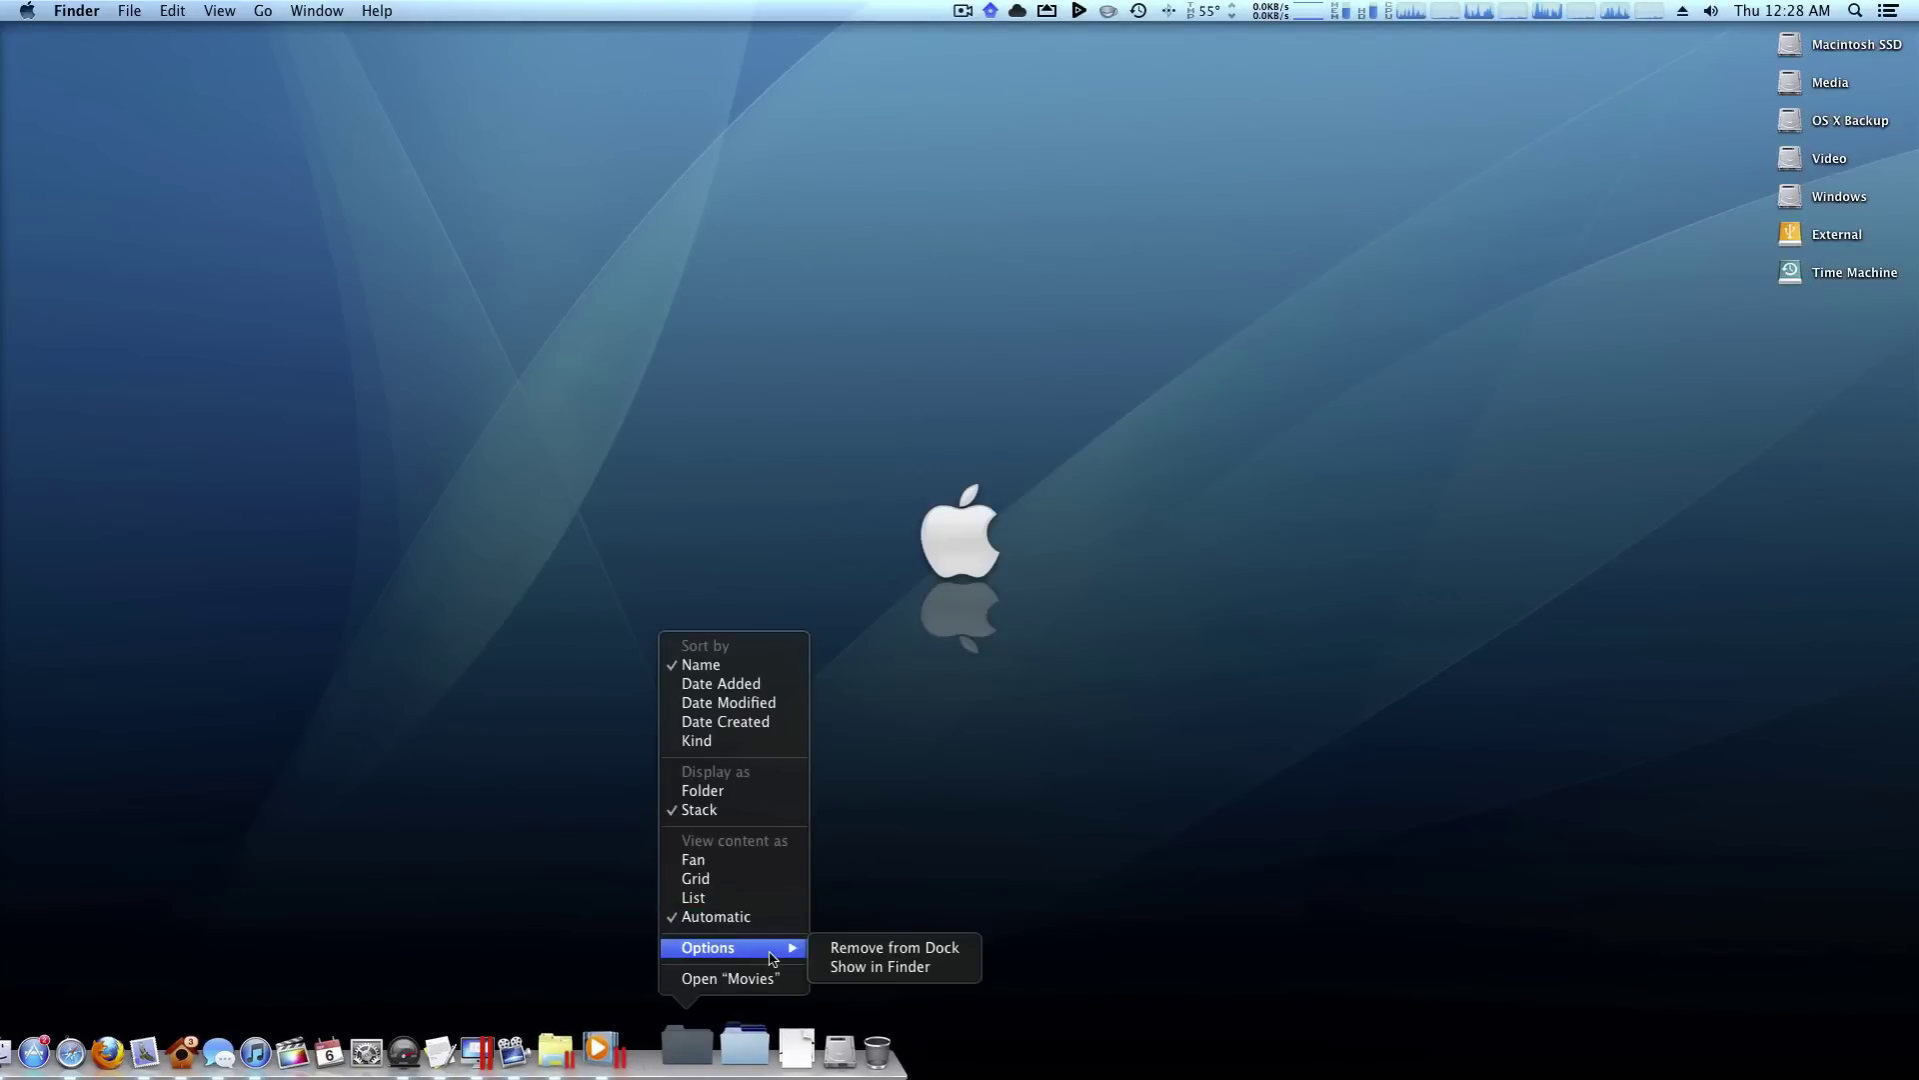
left_click(842, 948)
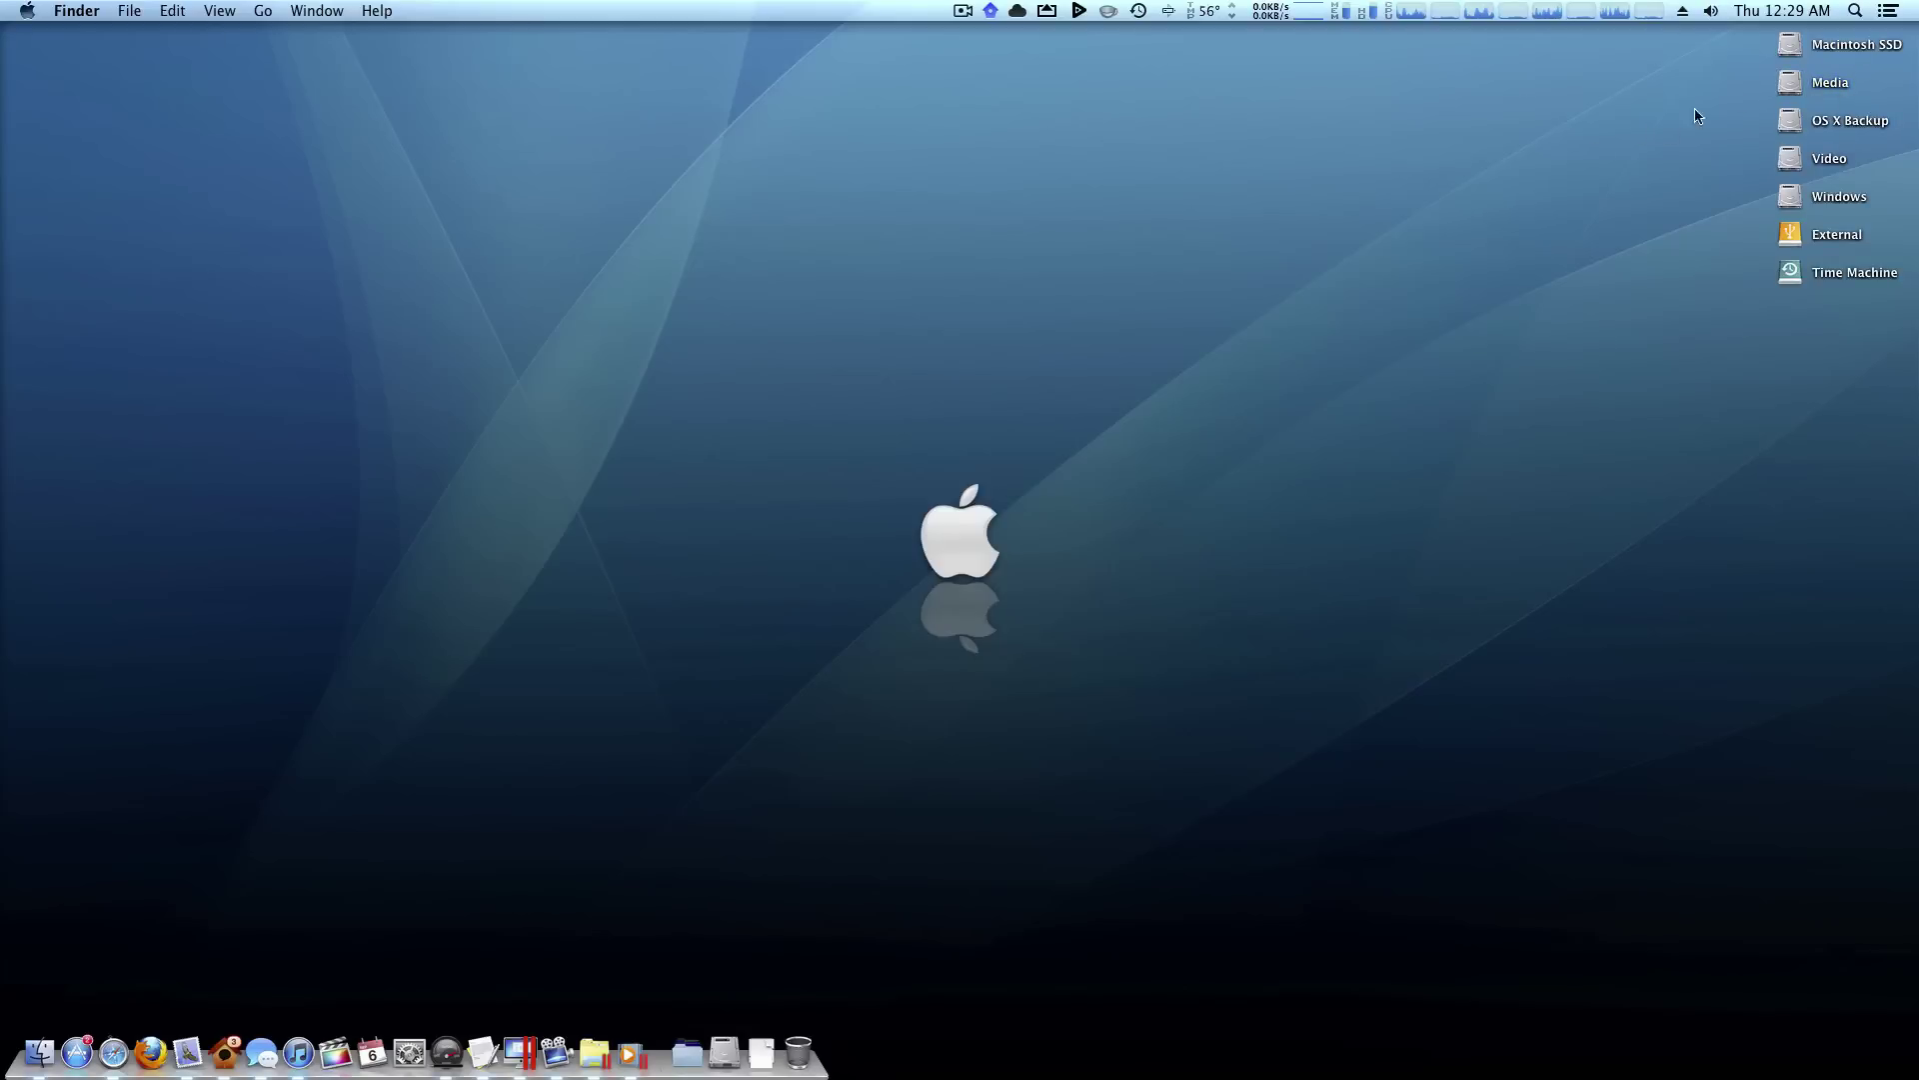
Browse the Media Dock stack and its Pictures folder, close the stack, and switch to Parallels with Cmd+Tab.
left_click(728, 1048)
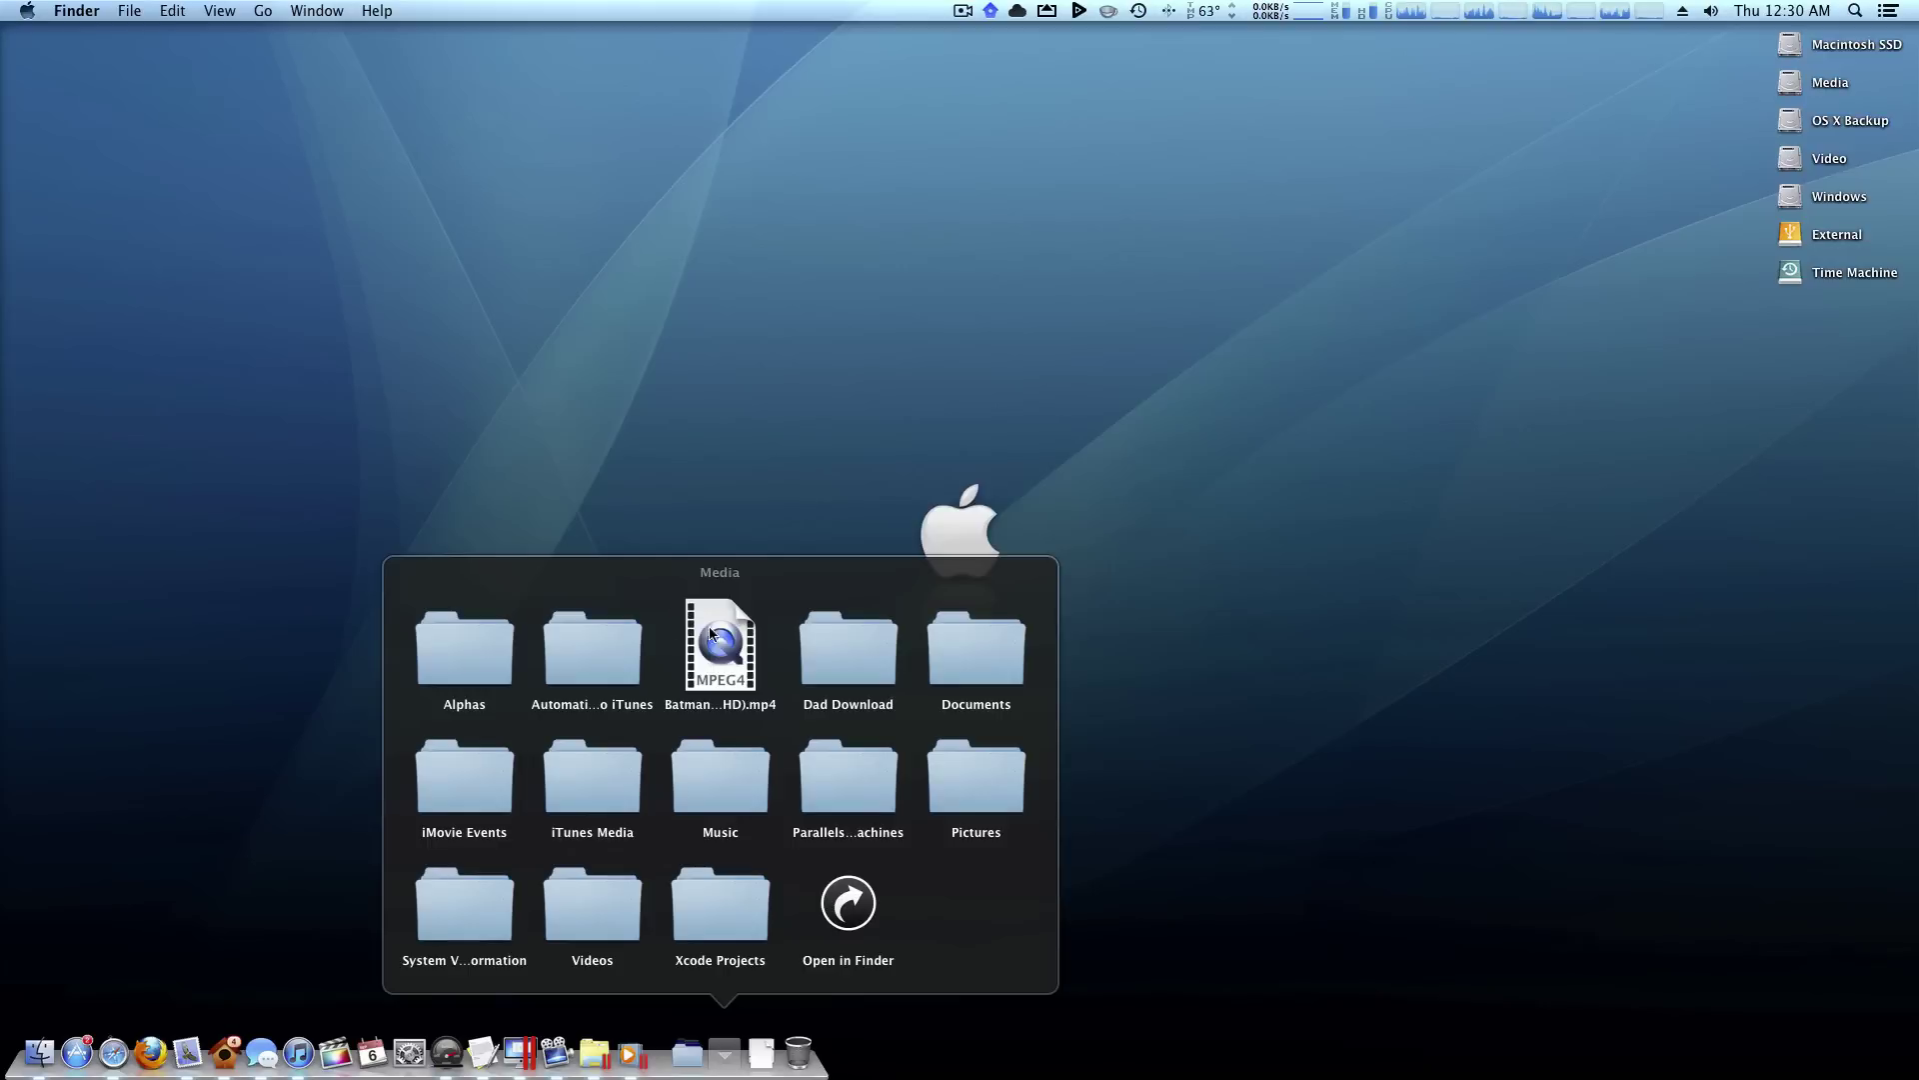
left_click(967, 770)
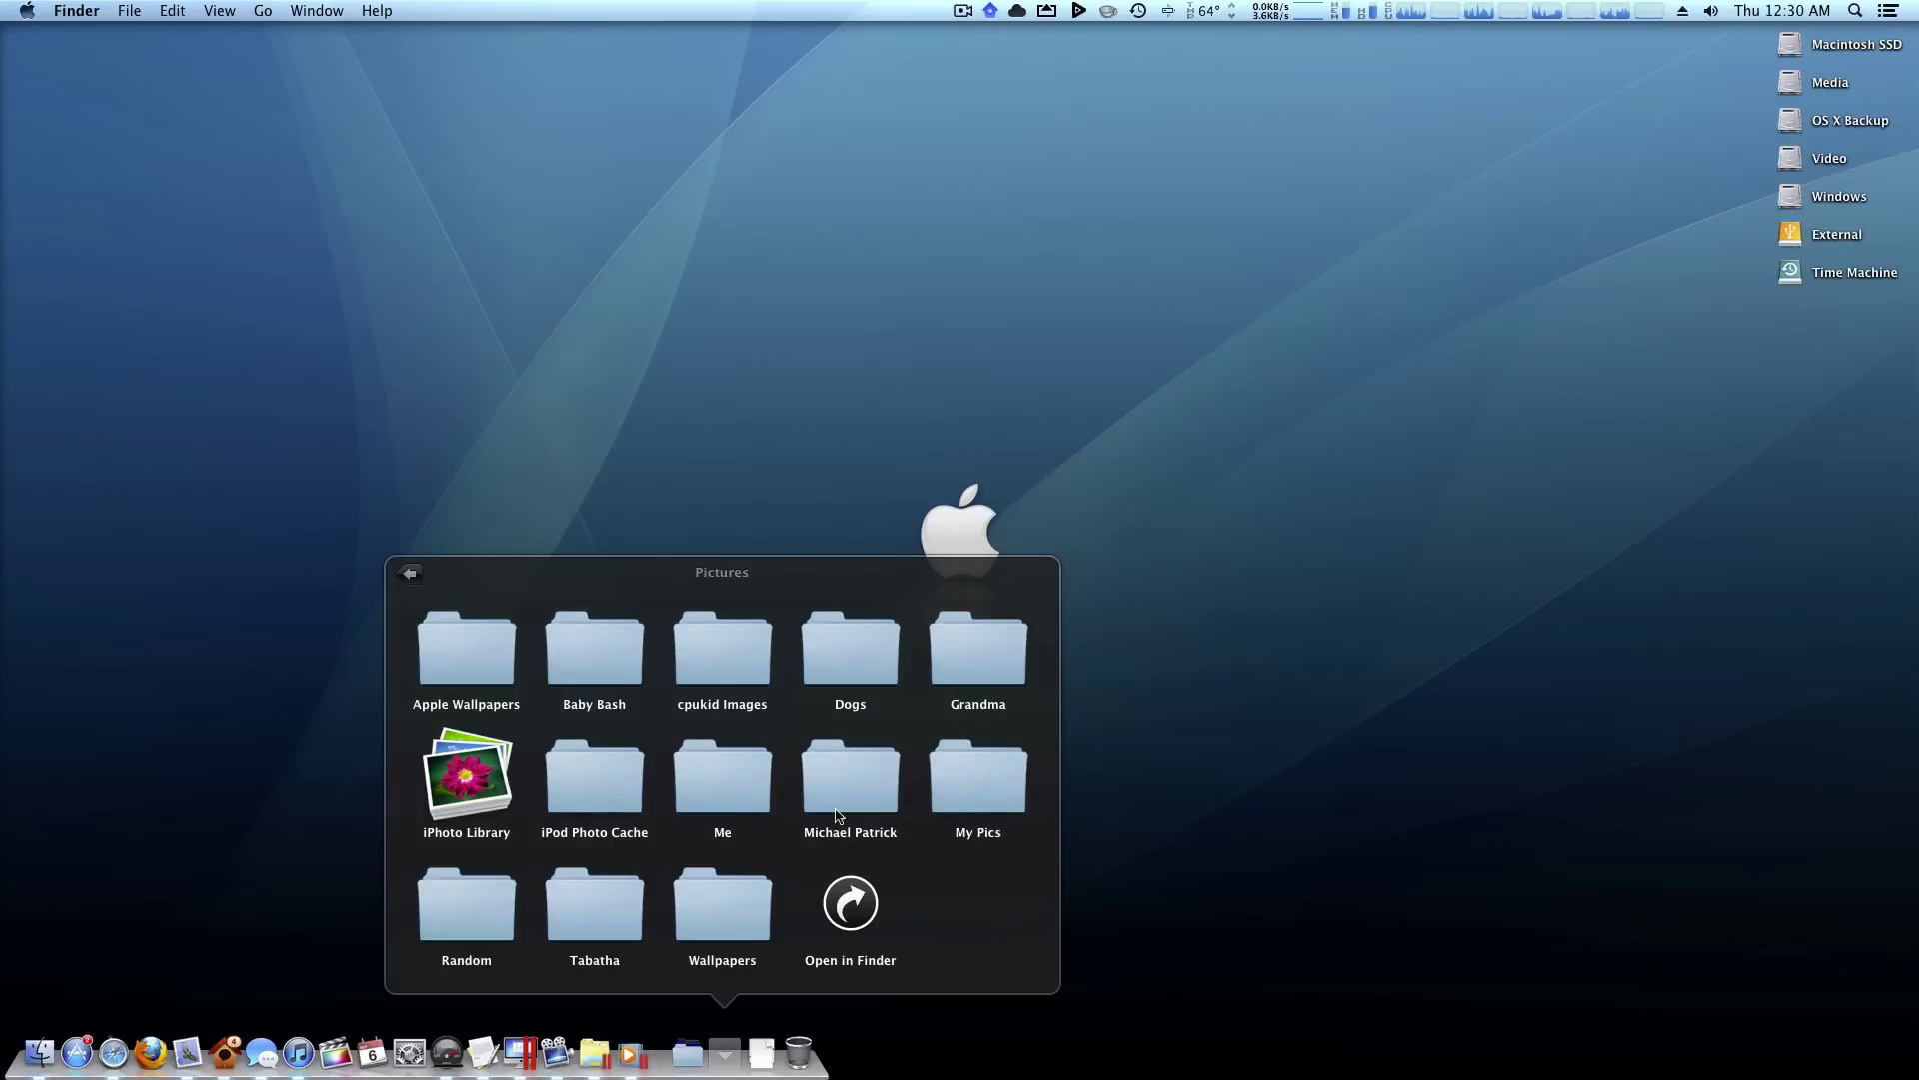
left_click(729, 512)
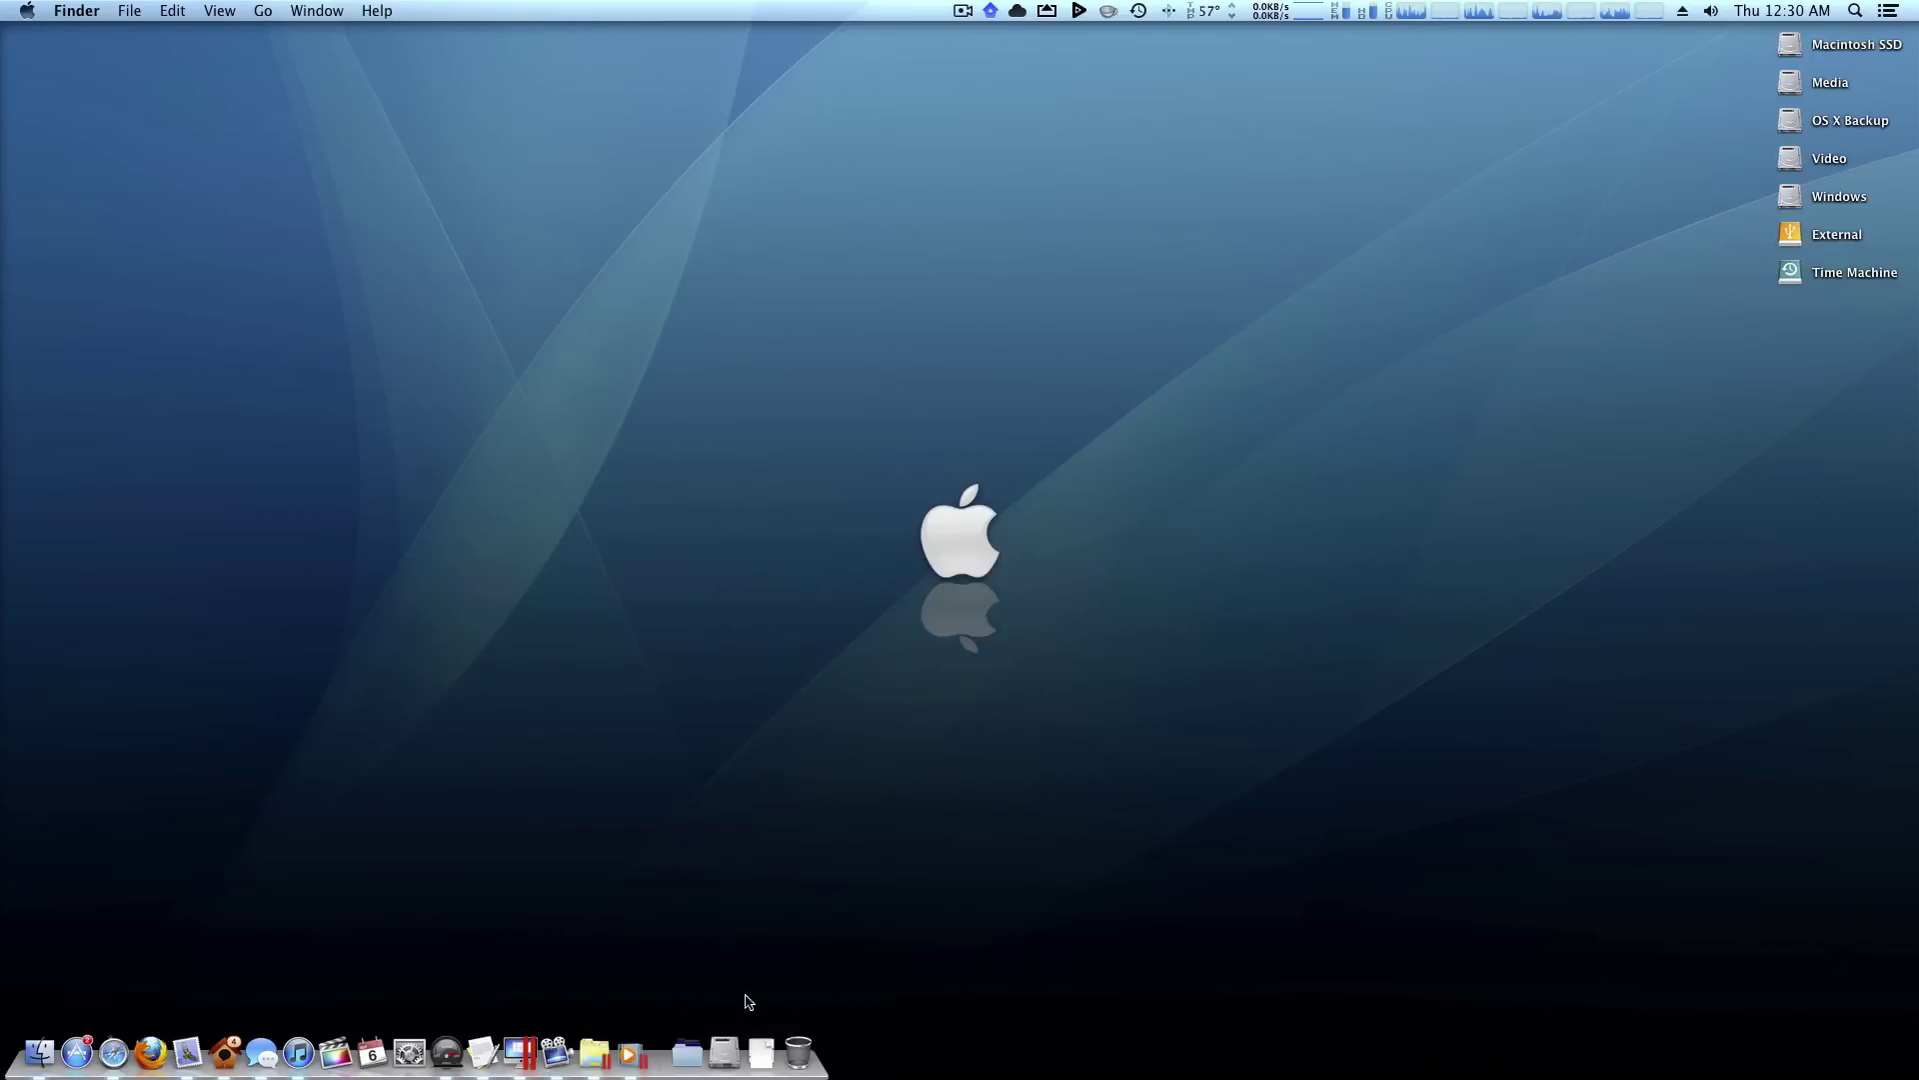
left_click(724, 1050)
left_click(727, 286)
key("super+Tab")
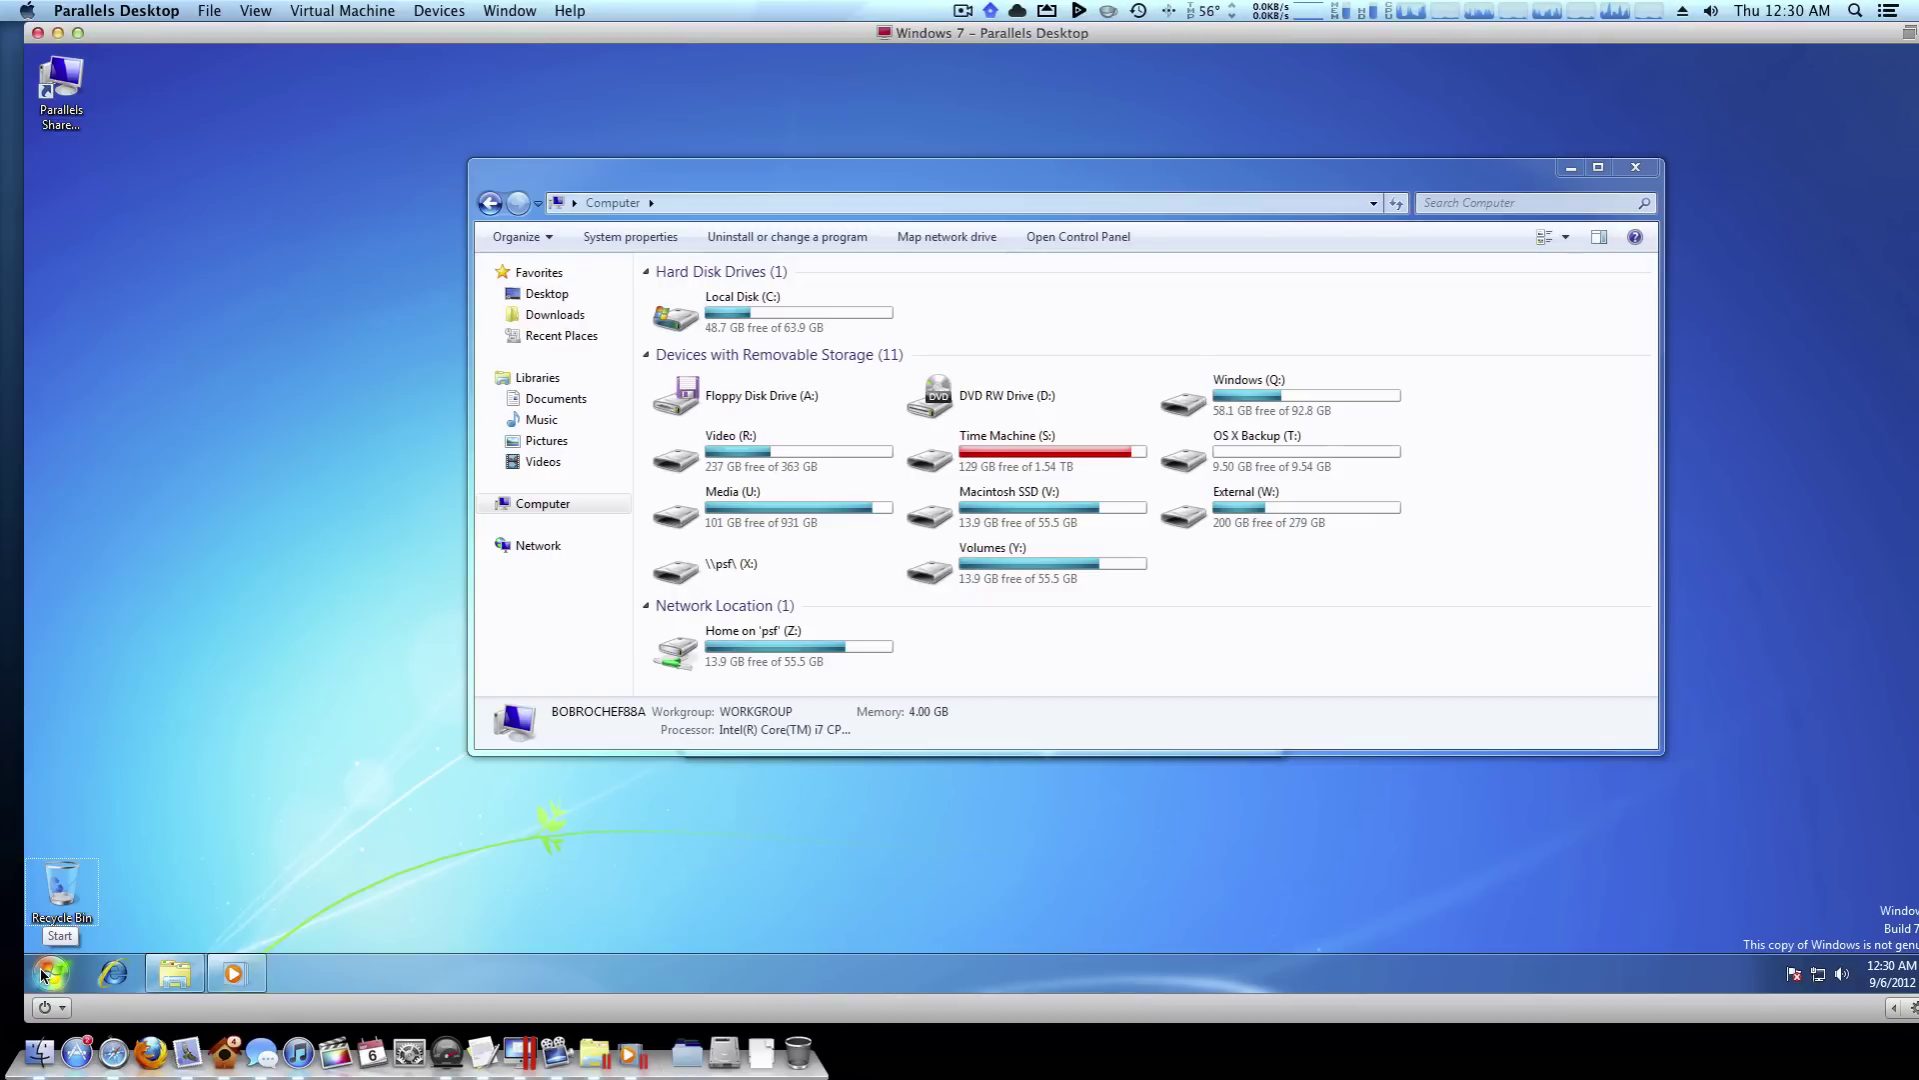
Compare the Dock Applications stack with the Windows 7 Start menu program list.
left_click(690, 1047)
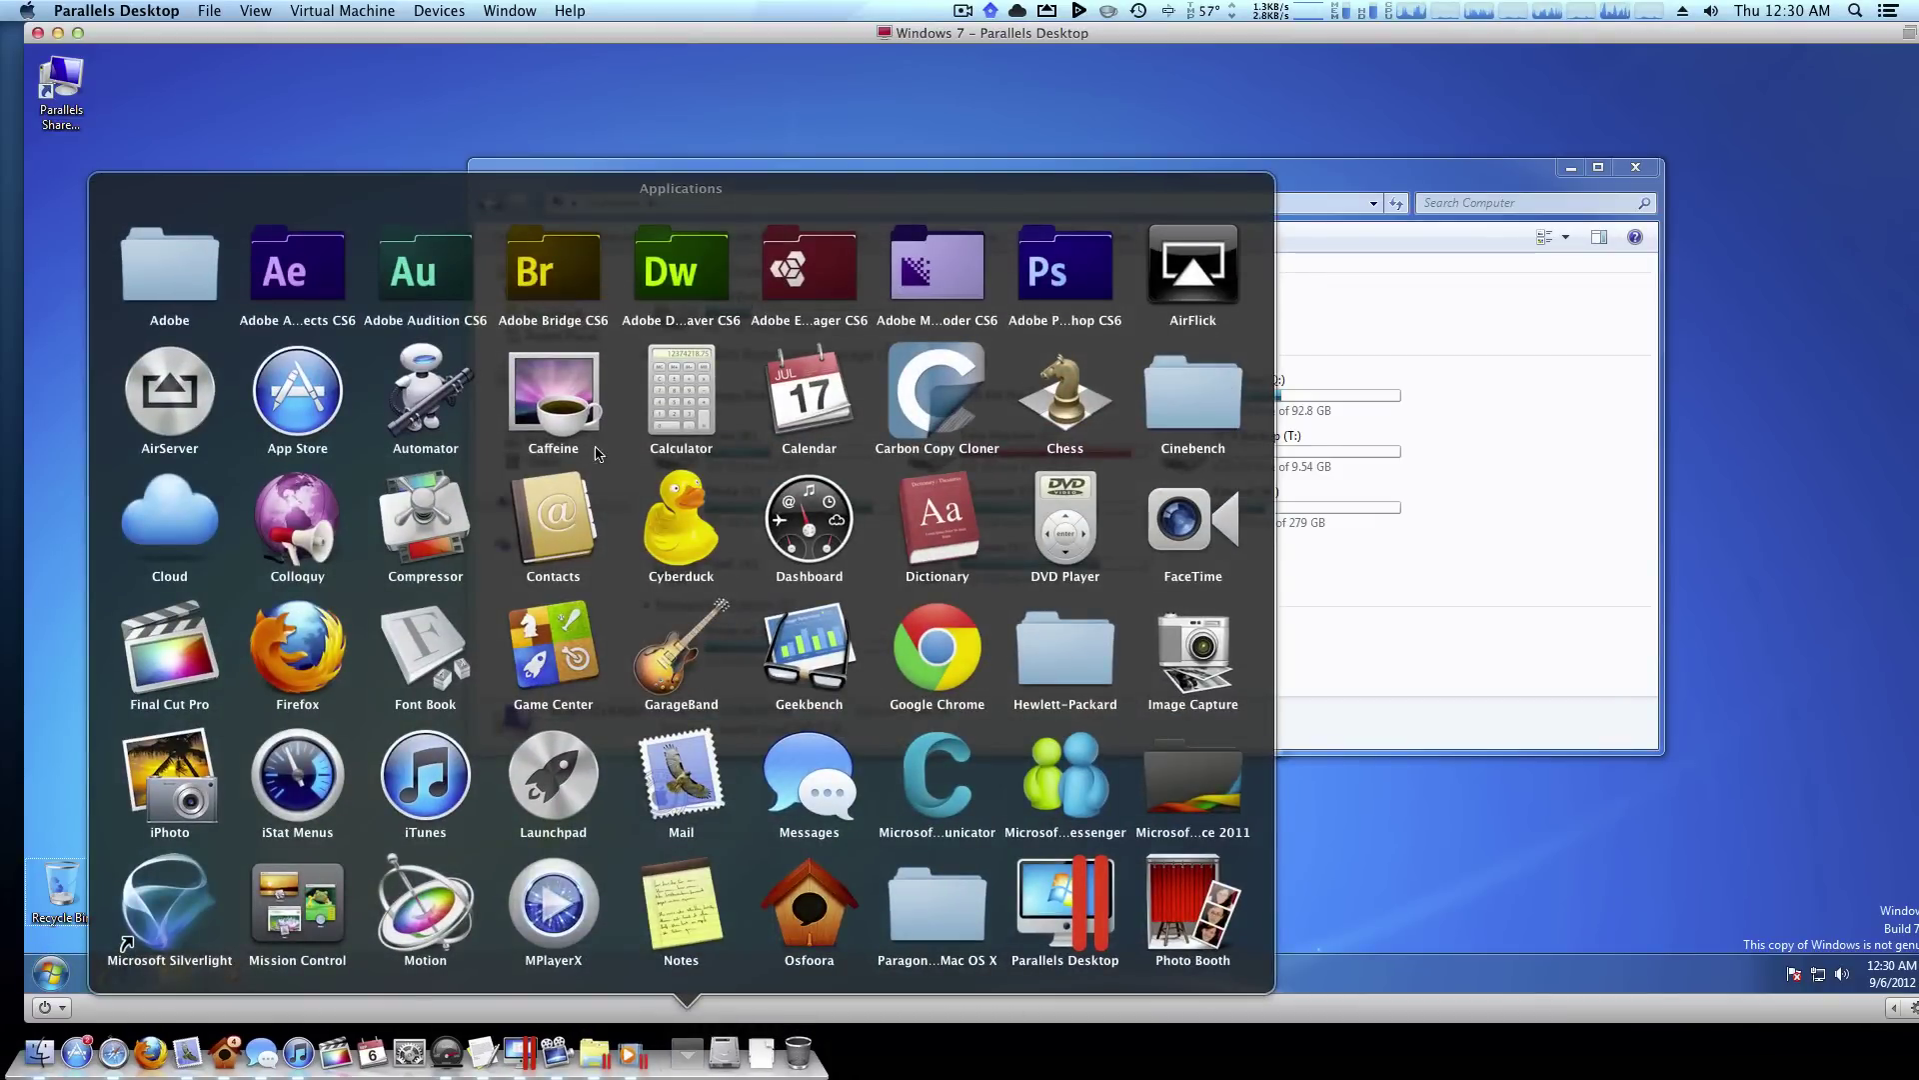
scroll(560, 469, "down", 5)
scroll(562, 471, "up", 3)
left_click(74, 736)
left_click(48, 975)
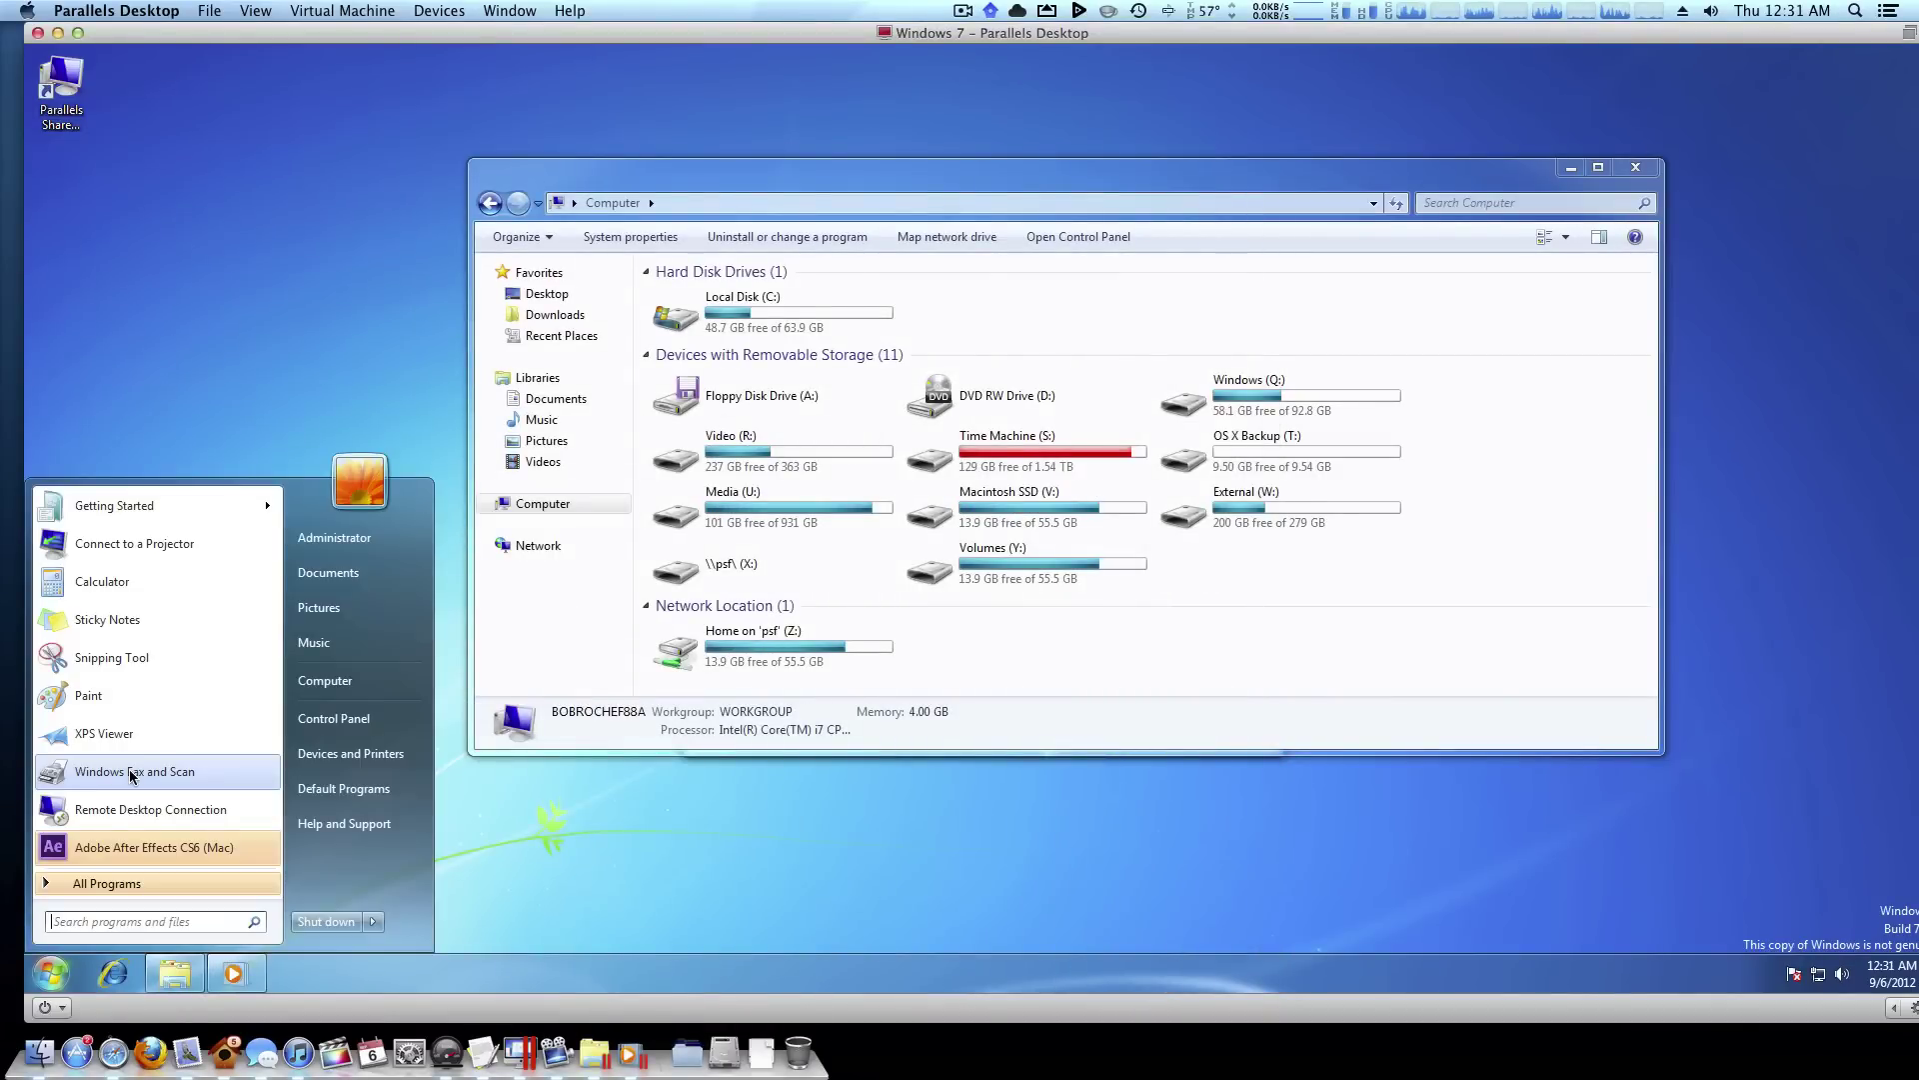
left_click(856, 919)
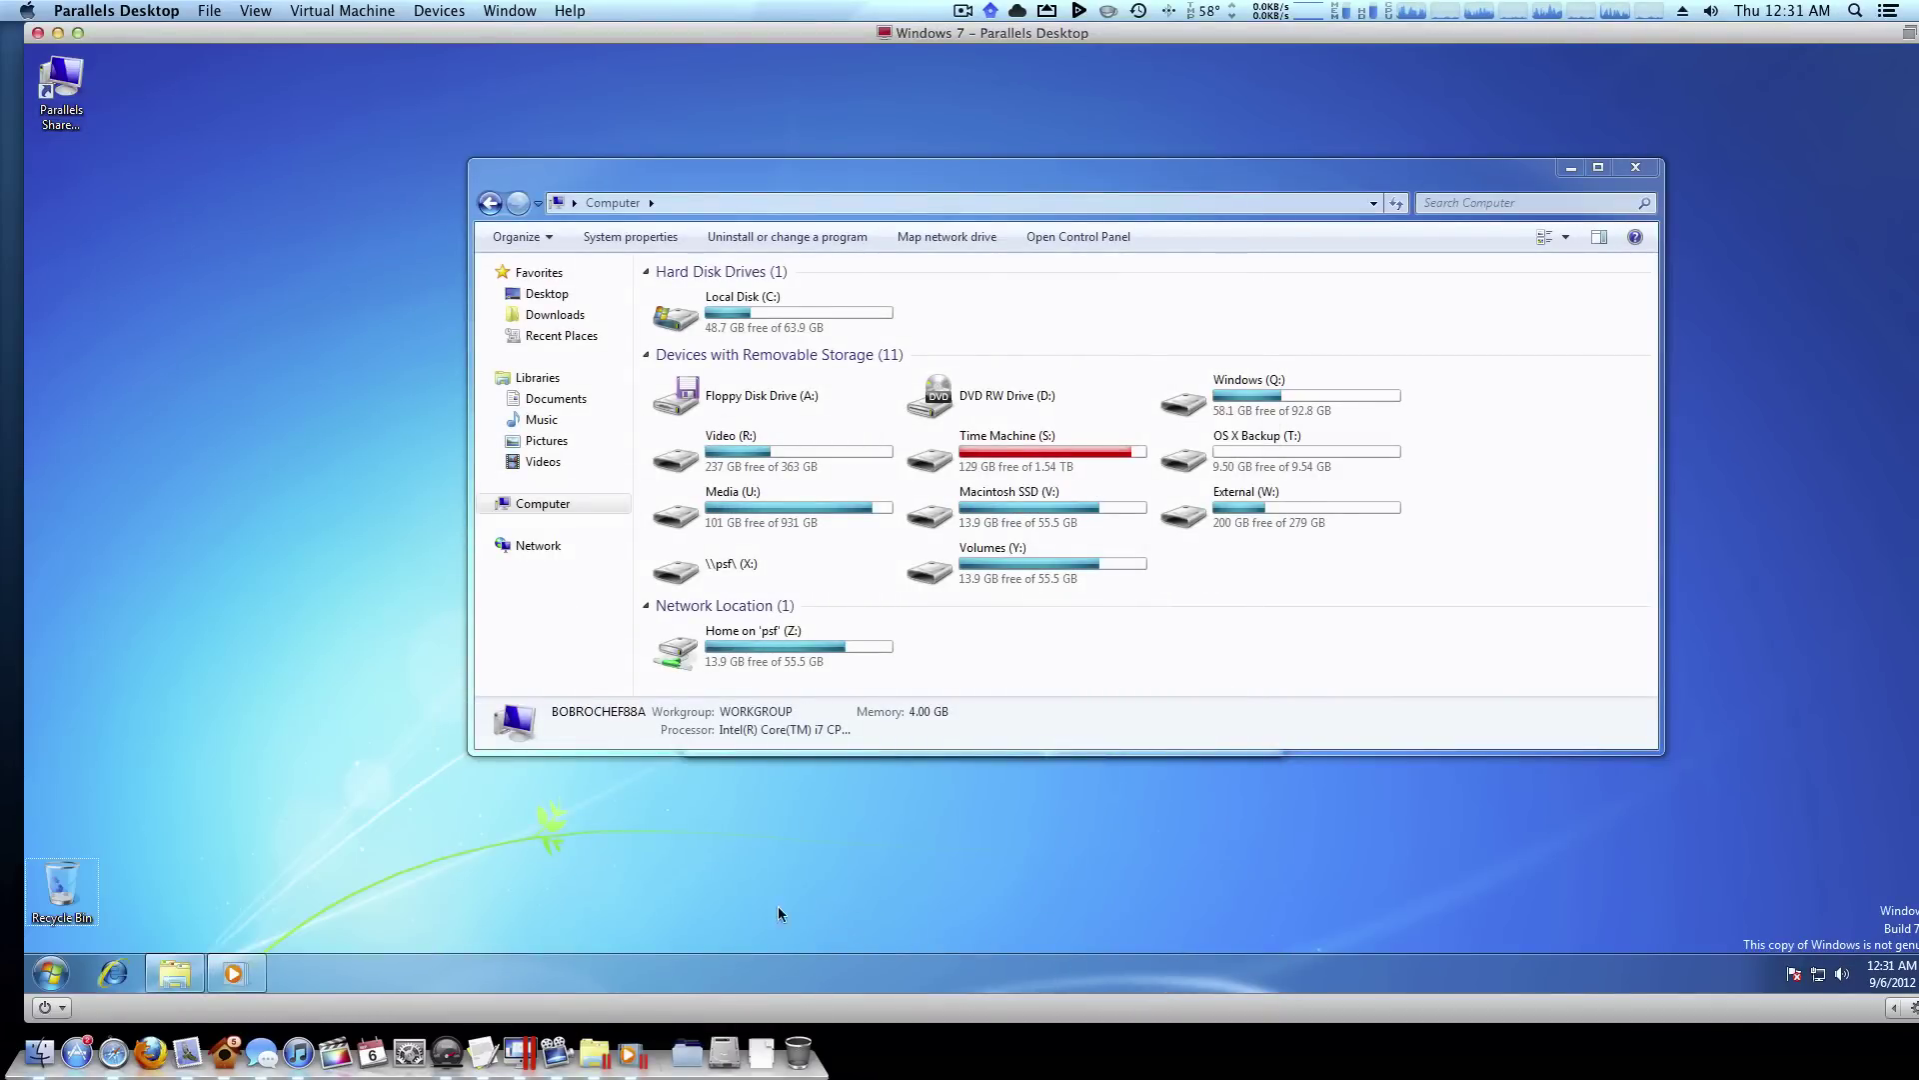
left_click(688, 1050)
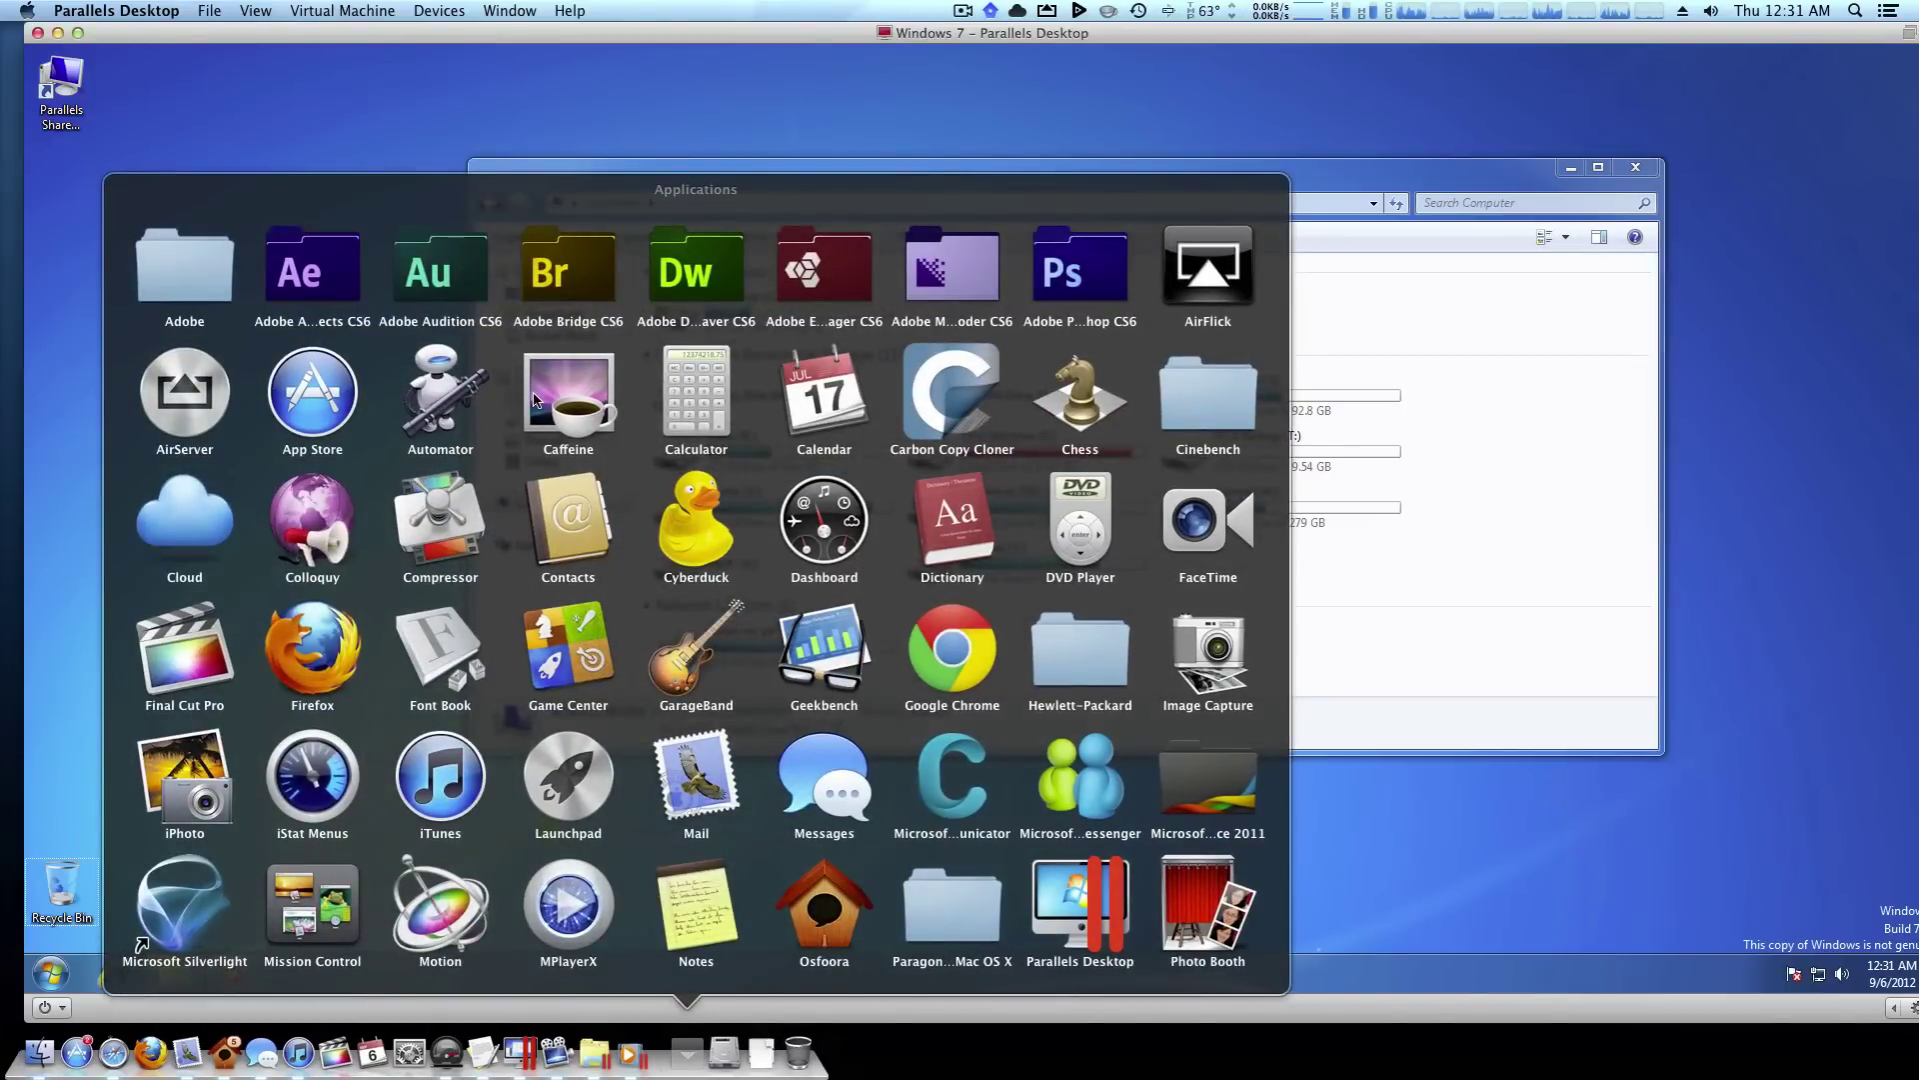
left_click(546, 171)
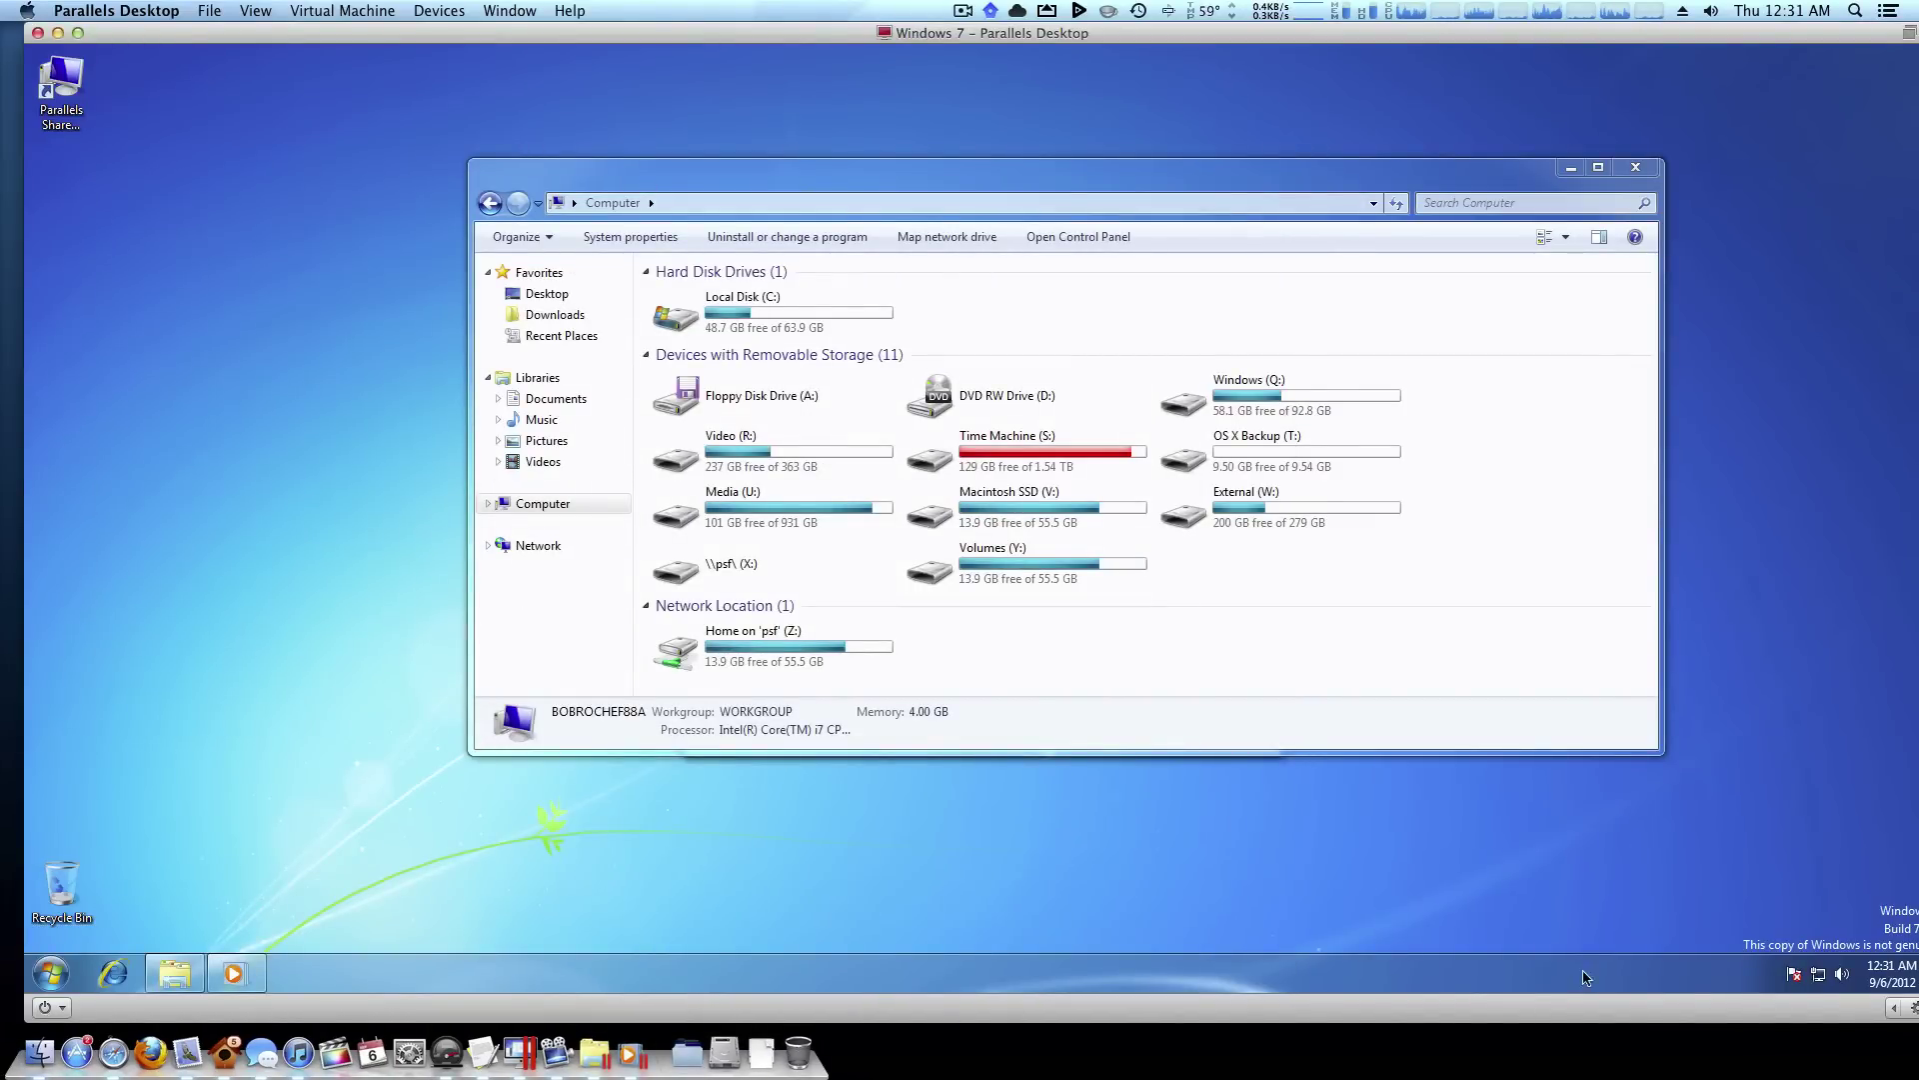
View the Windows 7 clock and network status, select Home on 'psf' (Z:), then reveal the Mac desktop.
left_click(1892, 972)
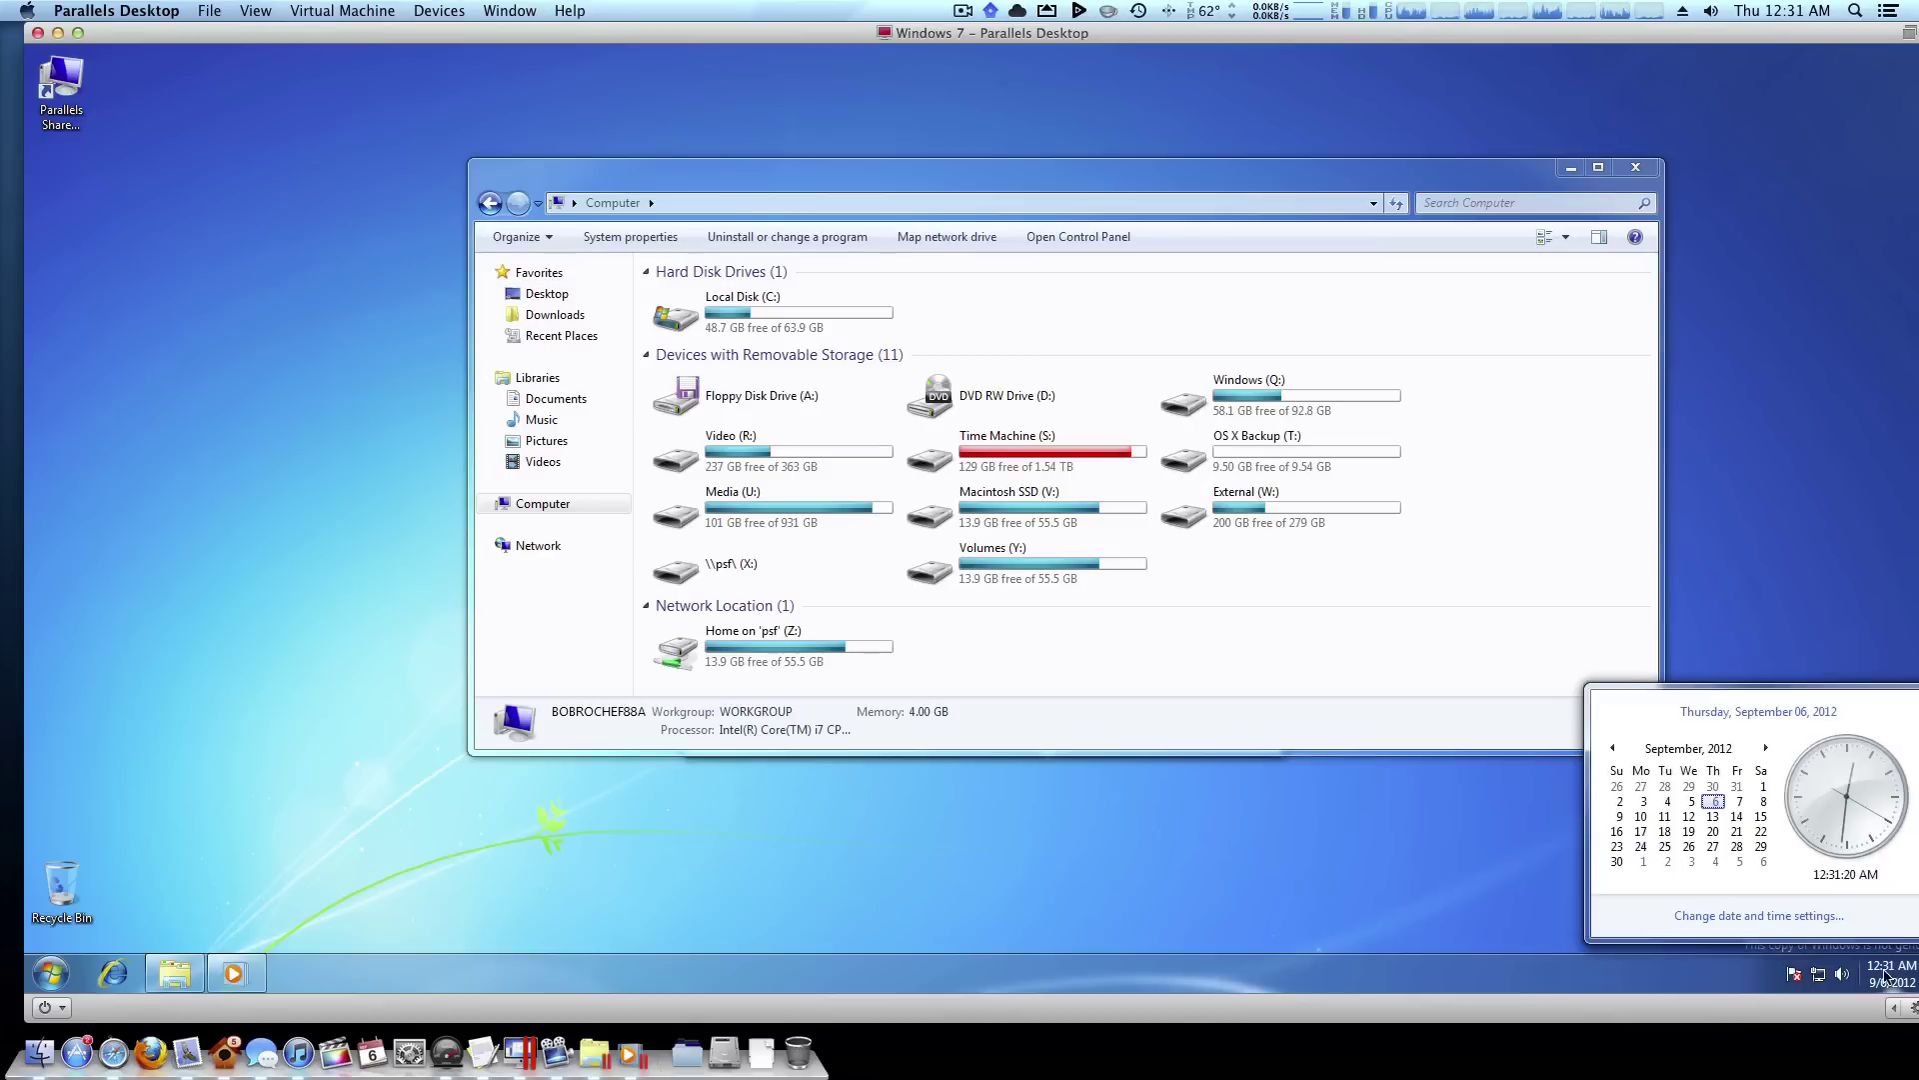
left_click(1817, 975)
left_click(1190, 673)
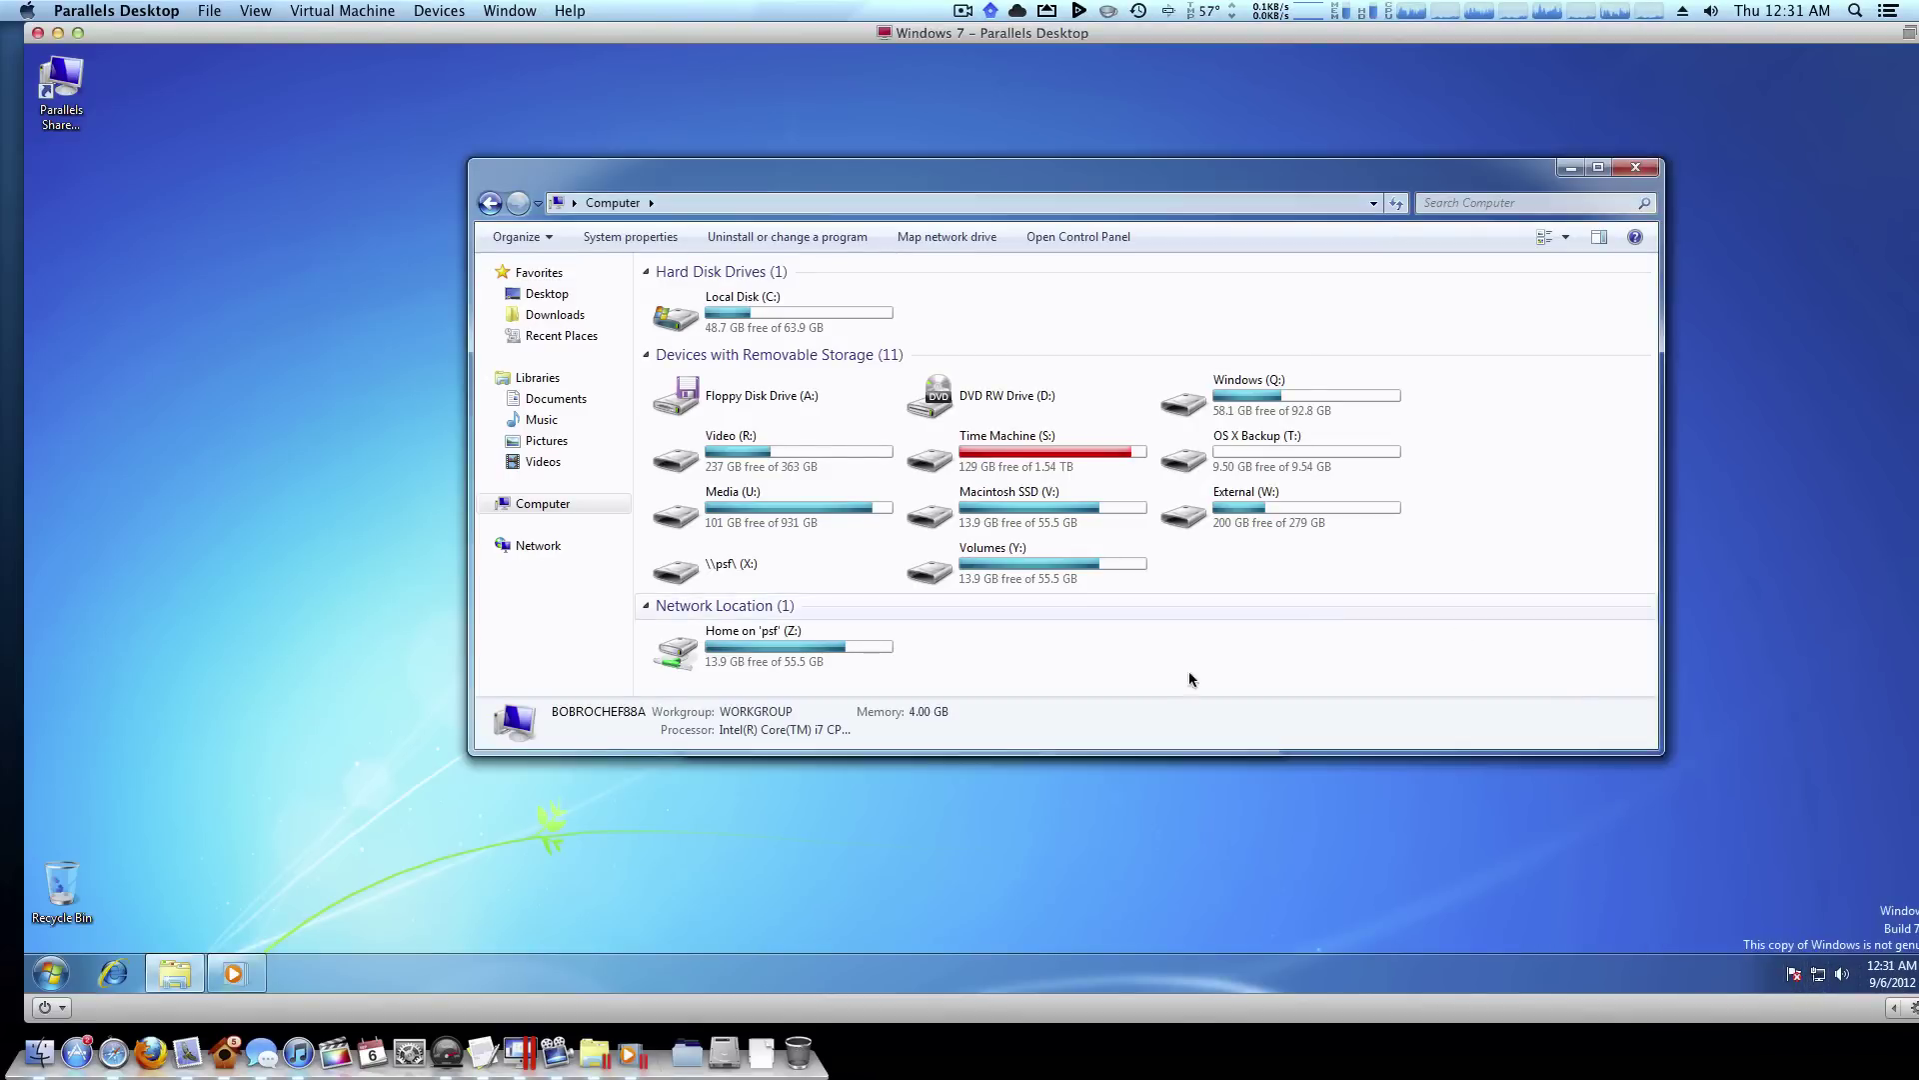
left_click(1149, 606)
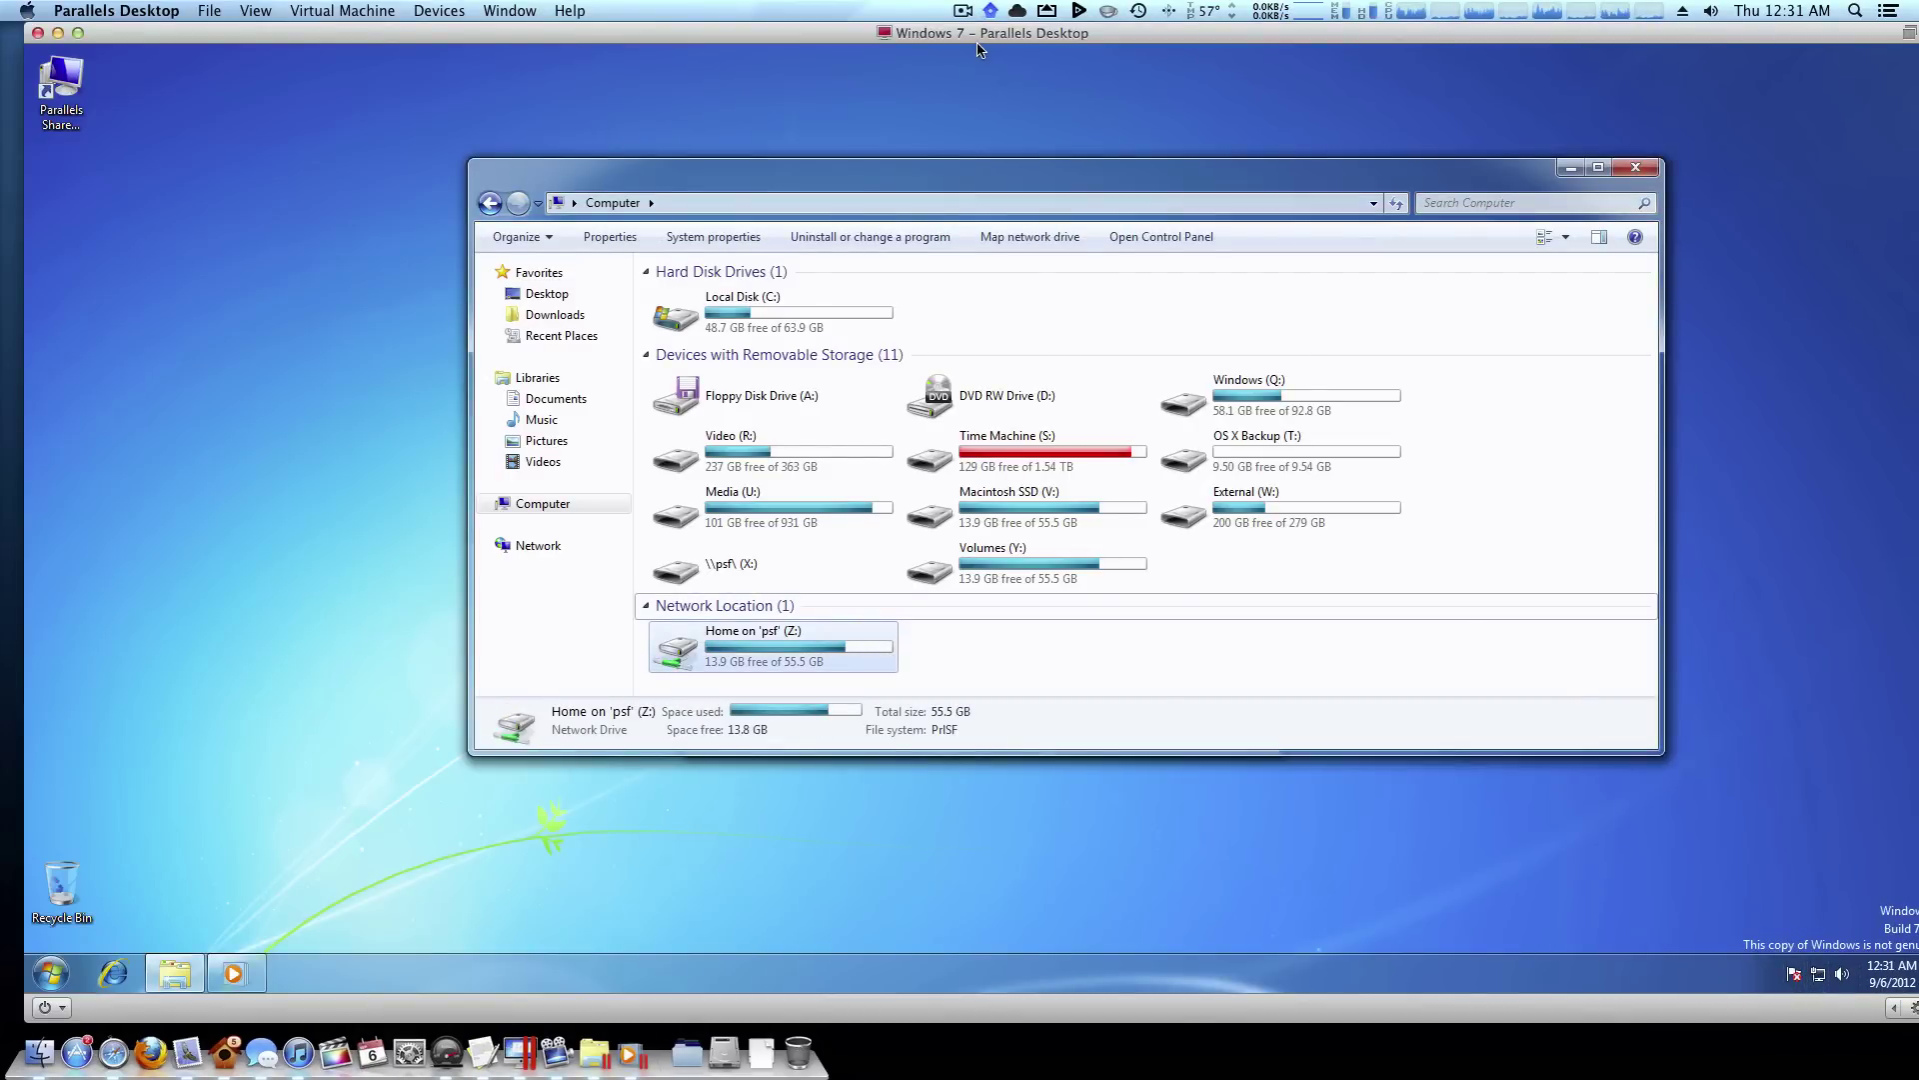
key("F11")
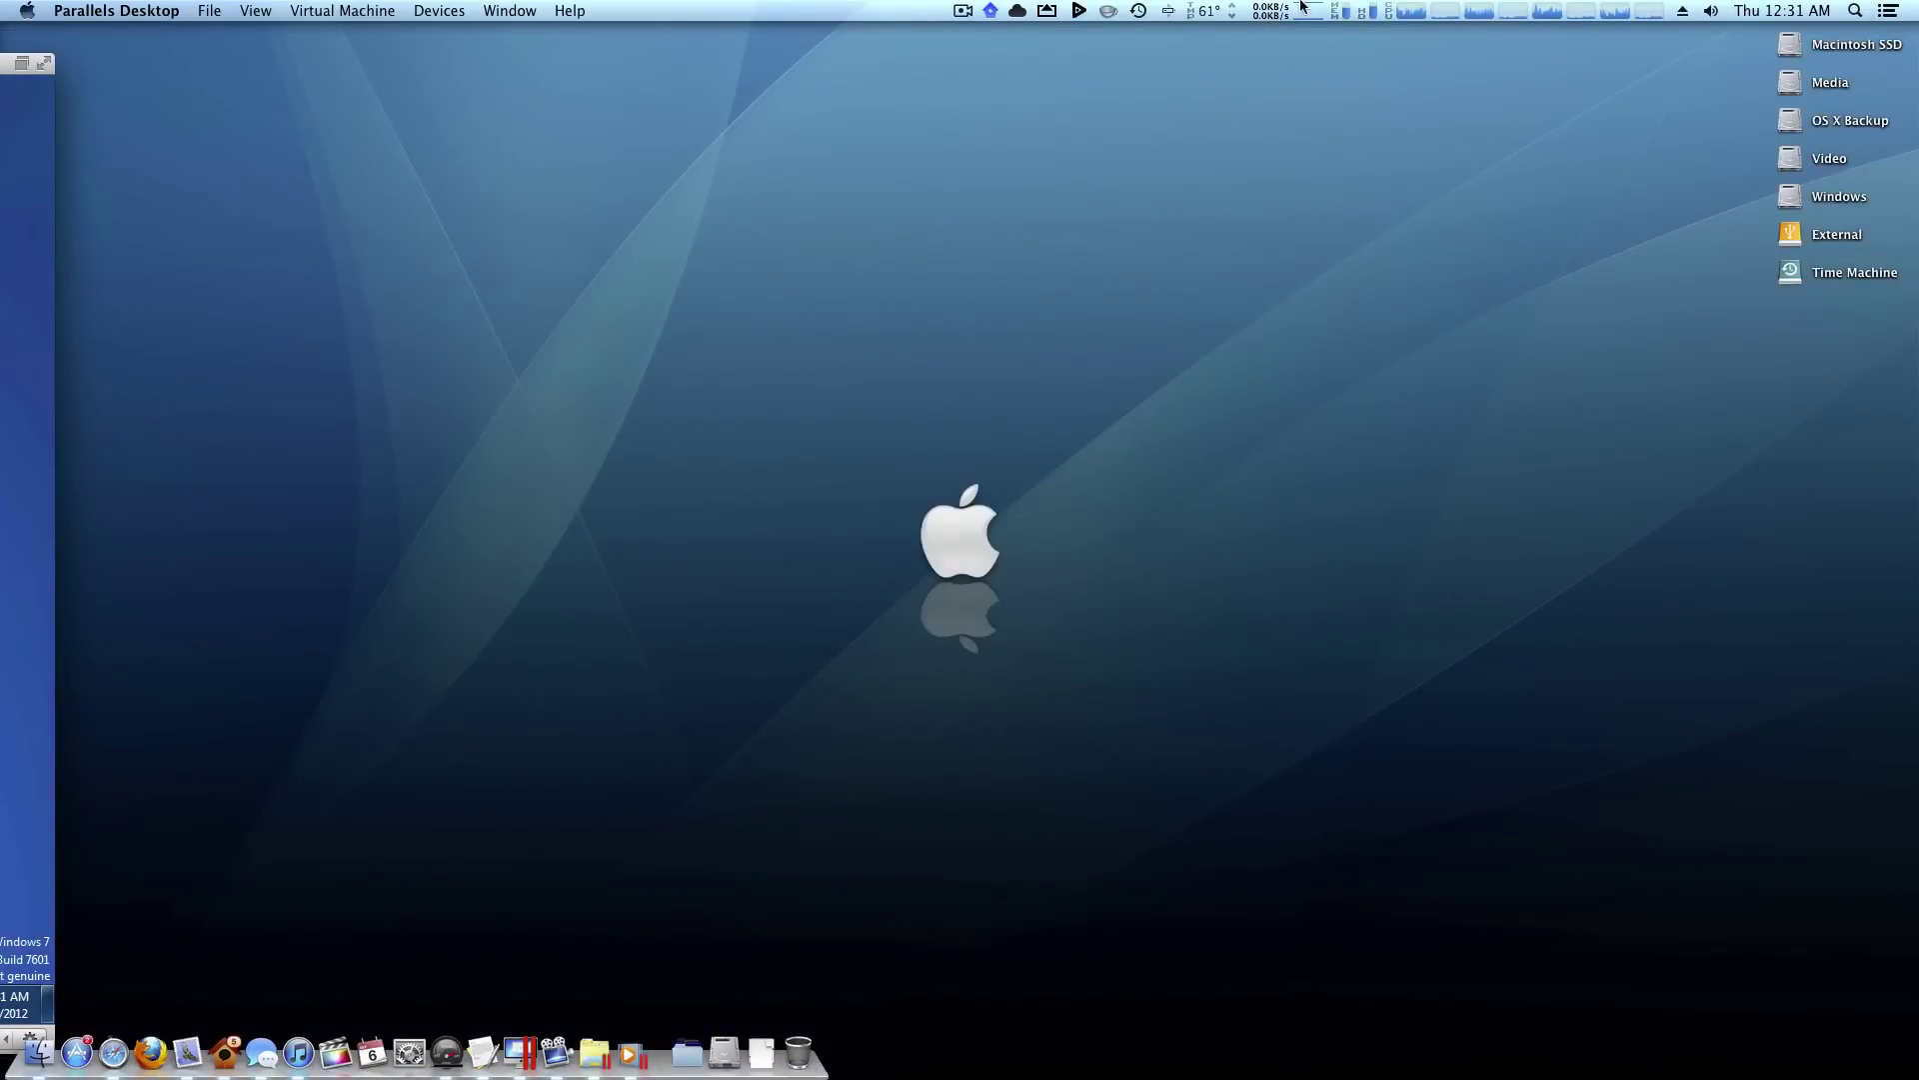
Hide Parallels, then switch to the Windows 7 VM and back to the Mac desktop.
key("super+h")
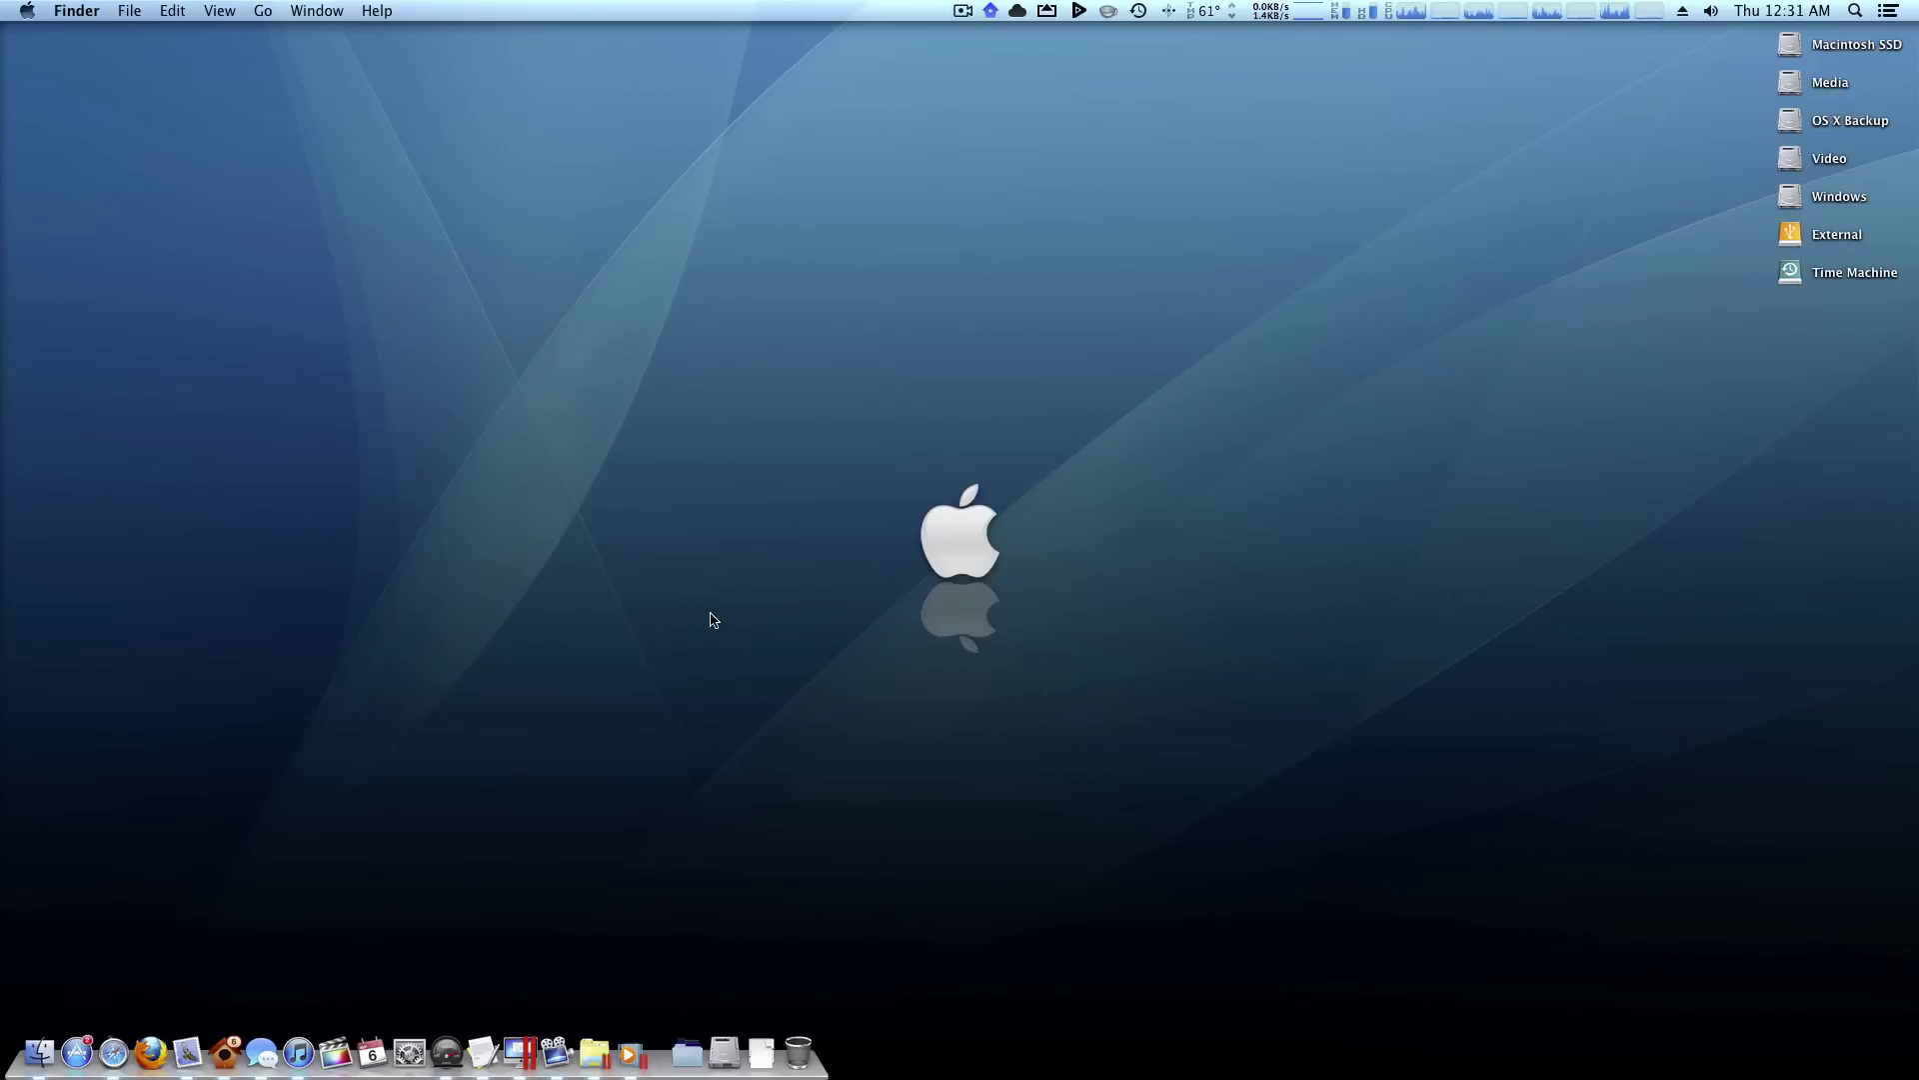
key("super+Tab")
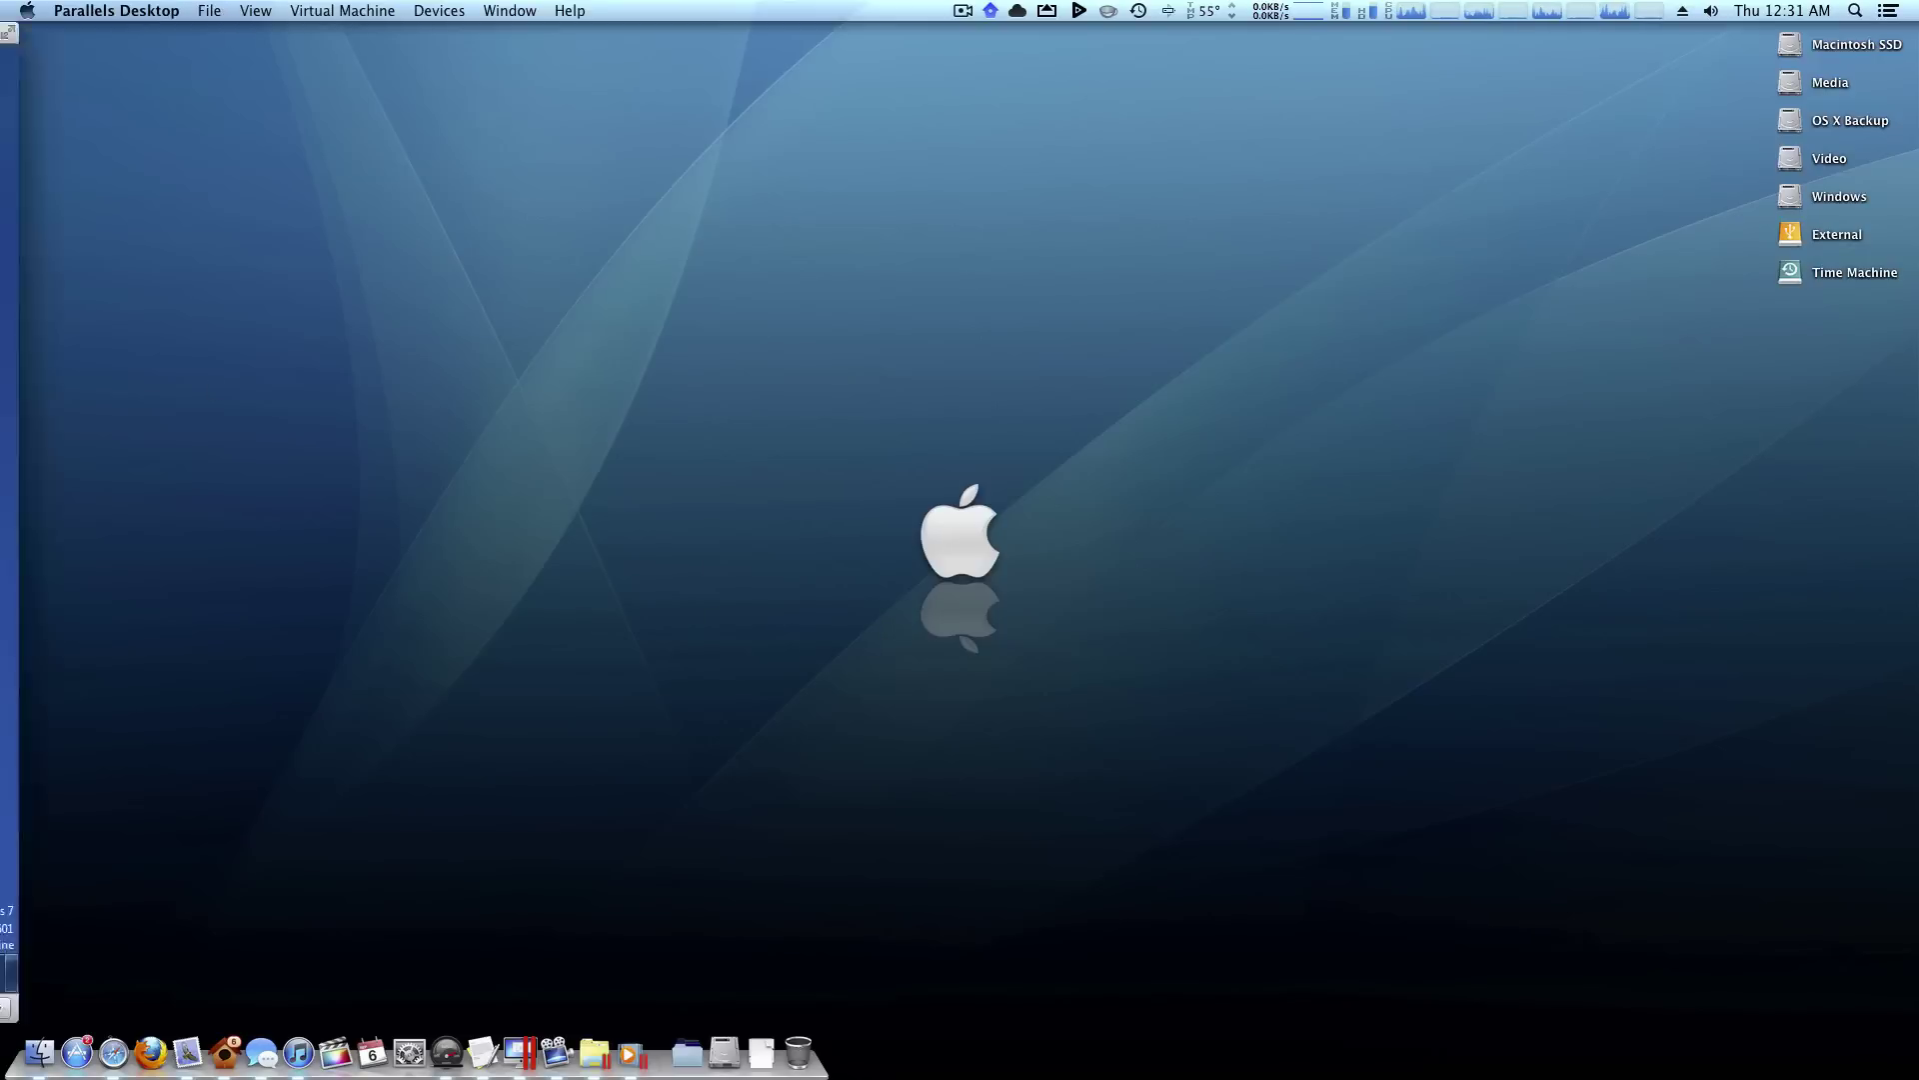
key("super+Tab")
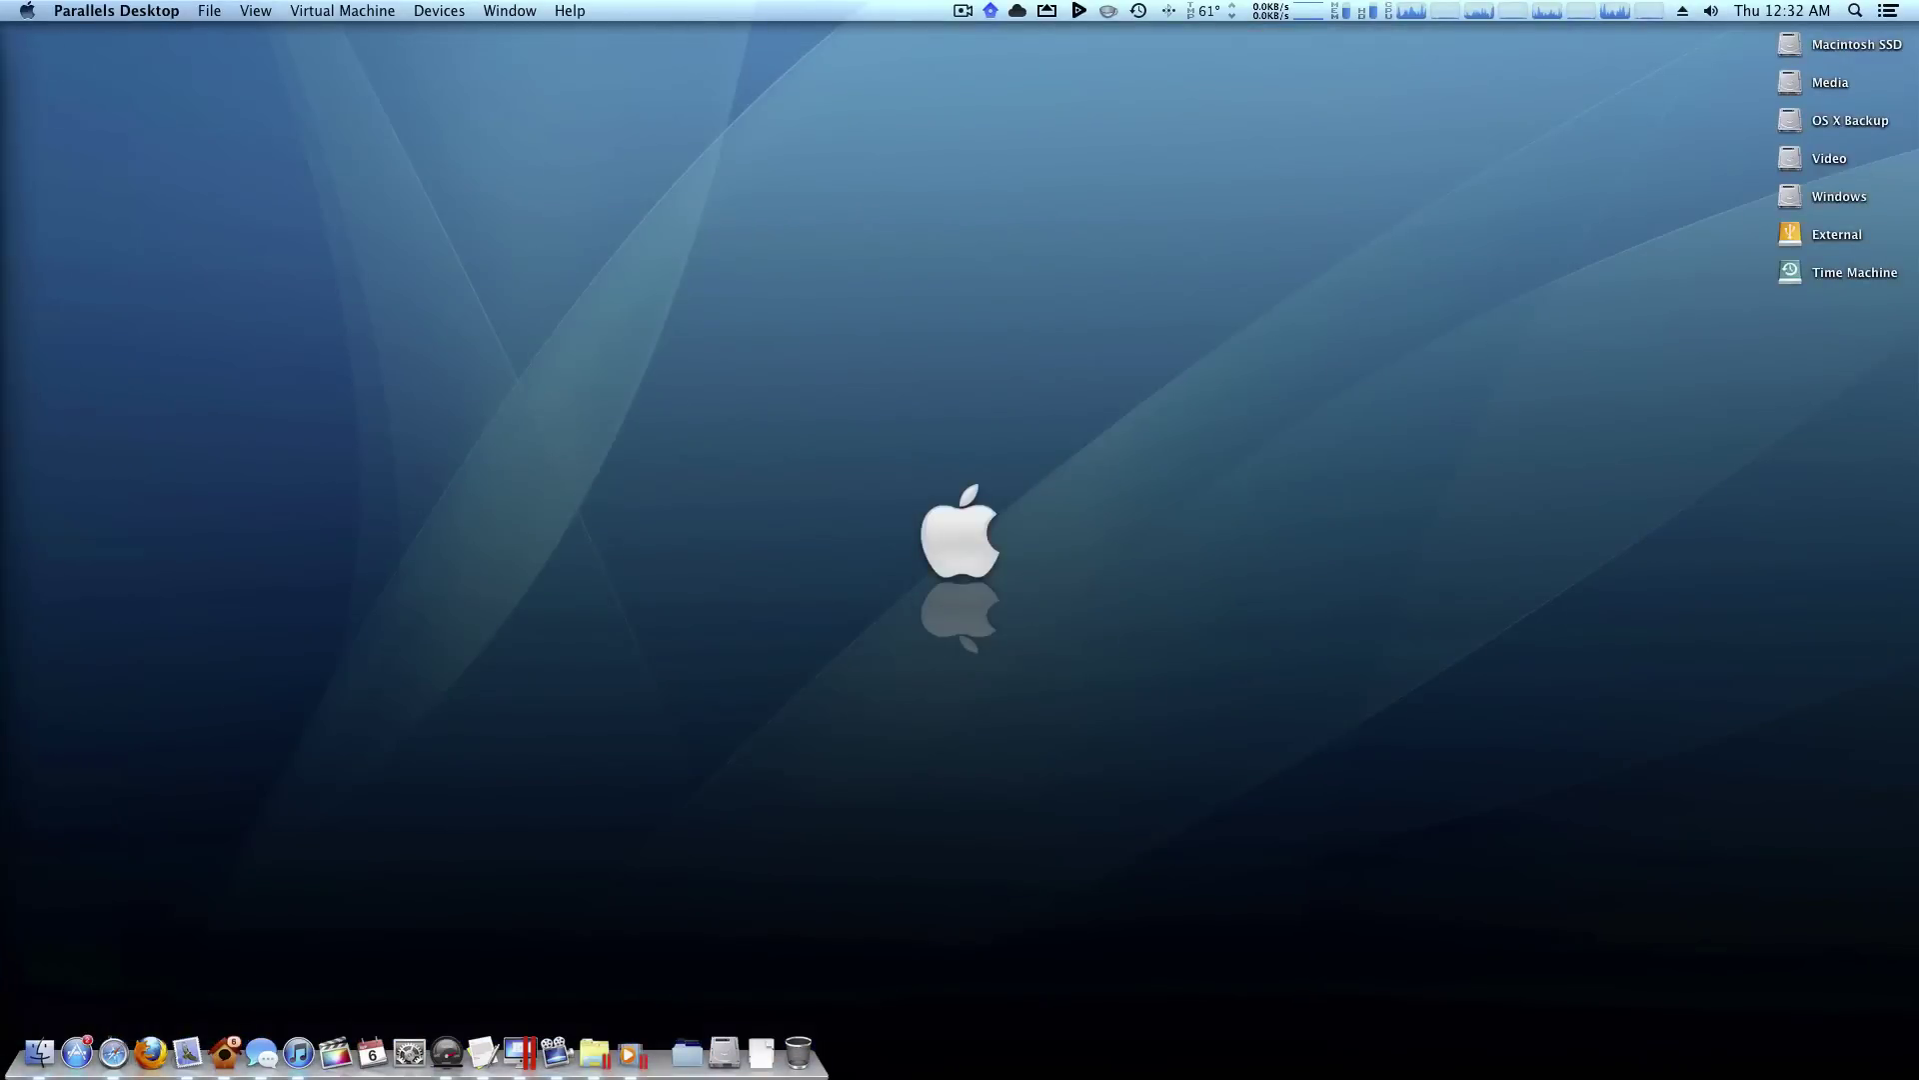